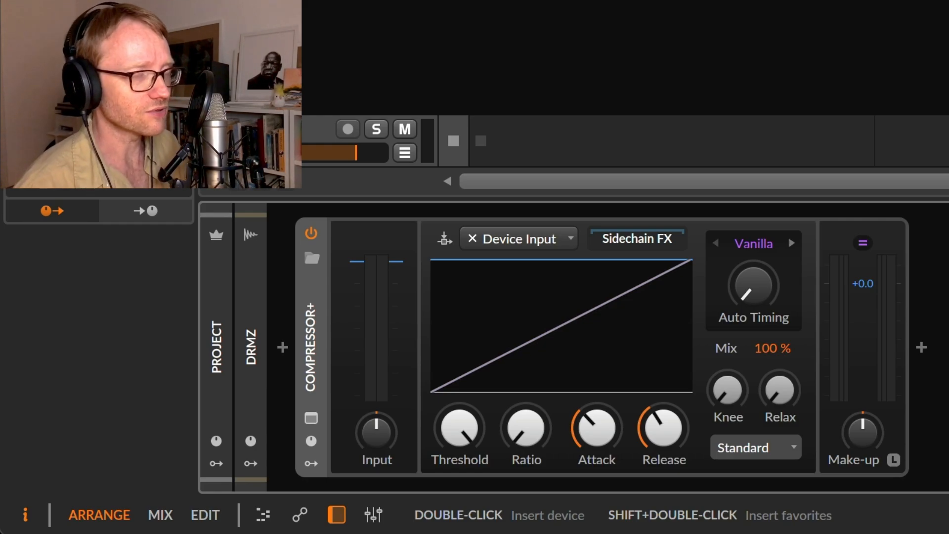
Play the drum loop and adjust Compressor+ to a moderate threshold with a ratio slightly above 1:2.08.
{"action": "key", "text": "space"}
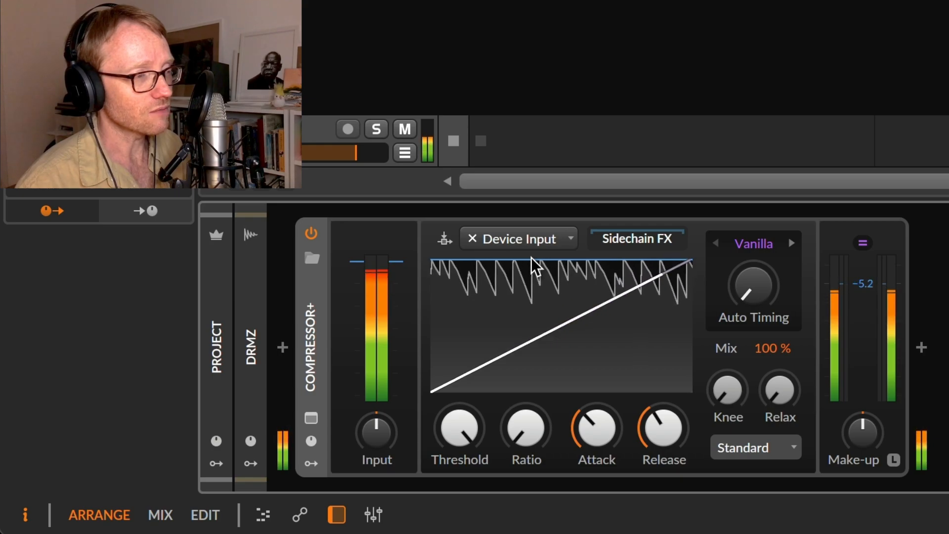
{"action": "left_click_drag", "start_coordinate": [530, 262], "coordinate": [526, 316]}
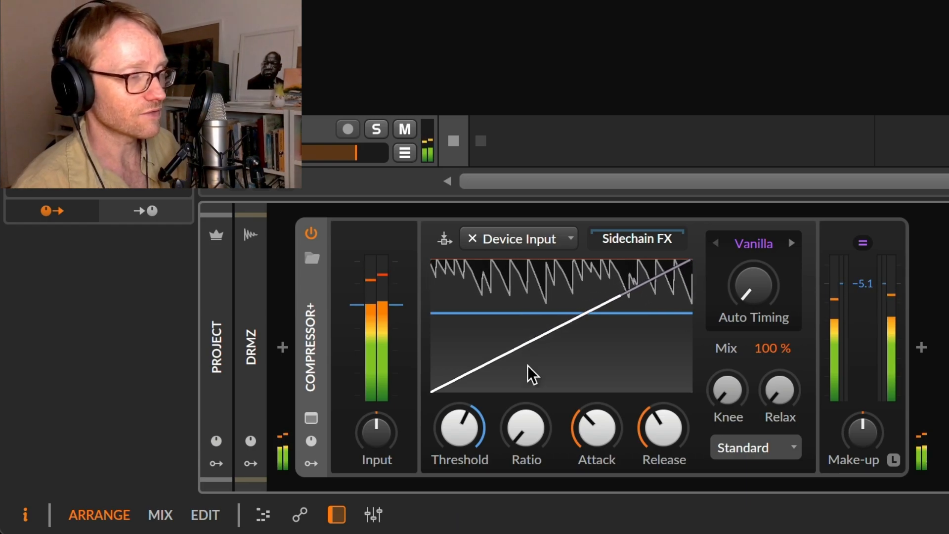
{"action": "left_click_drag", "start_coordinate": [521, 440], "coordinate": [521, 380]}
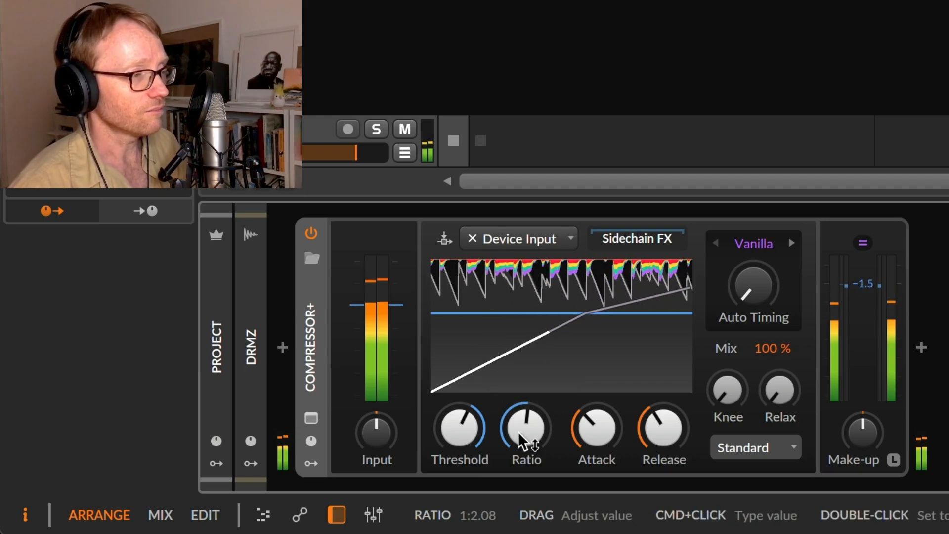
{"action": "mouse_move", "coordinate": [527, 440]}
{"action": "left_mouse_down"}
{"action": "mouse_move", "coordinate": [527, 420]}
{"action": "mouse_move", "coordinate": [523, 441]}
{"action": "left_mouse_up"}
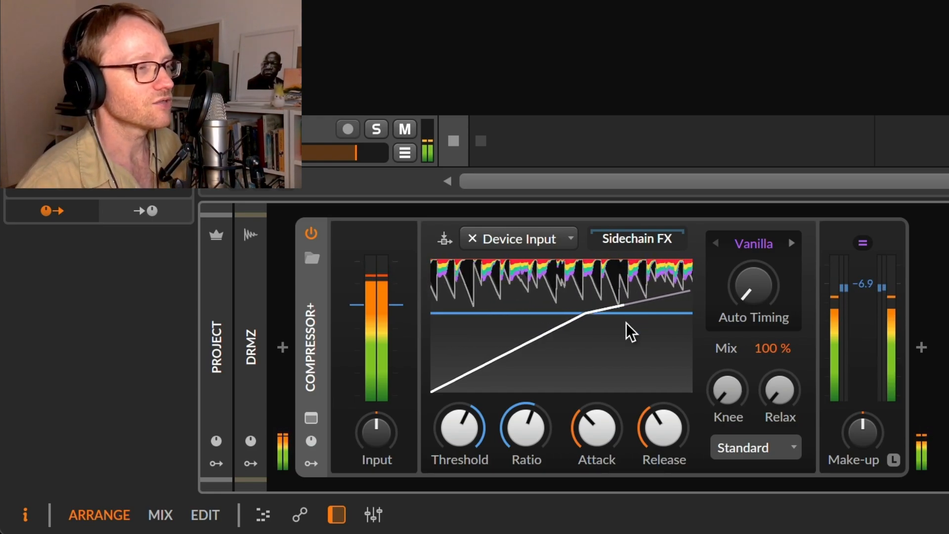
{"action": "left_click_drag", "start_coordinate": [631, 317], "coordinate": [613, 360]}
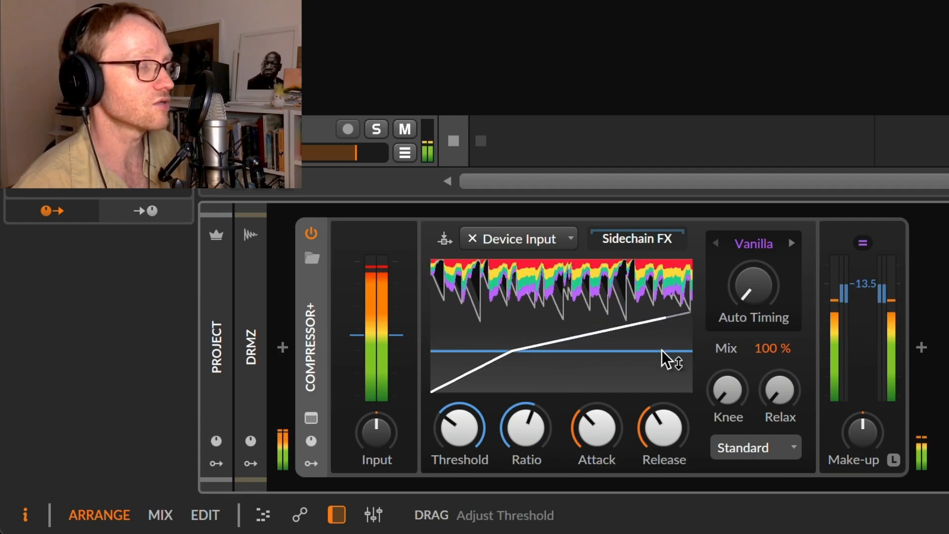
{"action": "left_click_drag", "start_coordinate": [666, 352], "coordinate": [665, 328]}
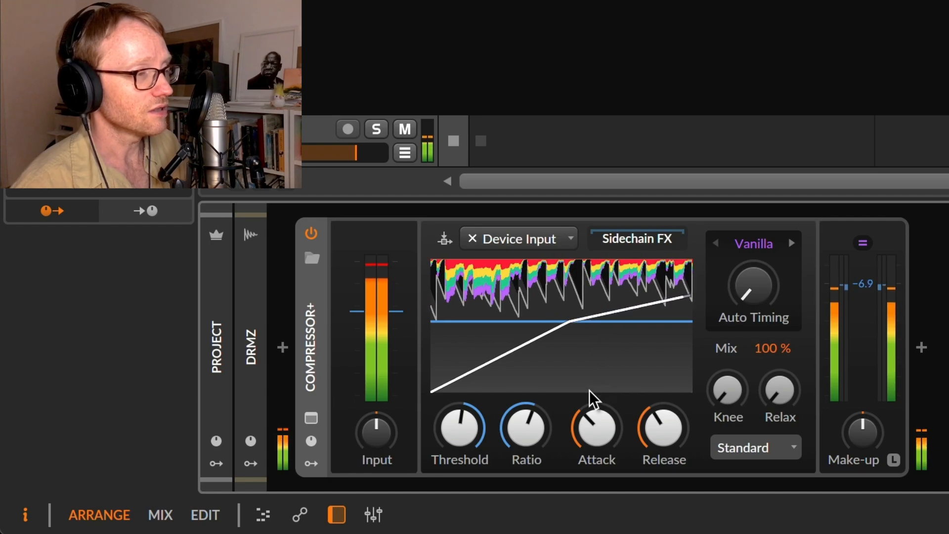
Try Compressor+ attack times of 76.4 ms and 0 ms, and settle on a value between them.
{"action": "left_click", "coordinate": [598, 438]}
{"action": "left_click_drag", "start_coordinate": [598, 438], "coordinate": [598, 420]}
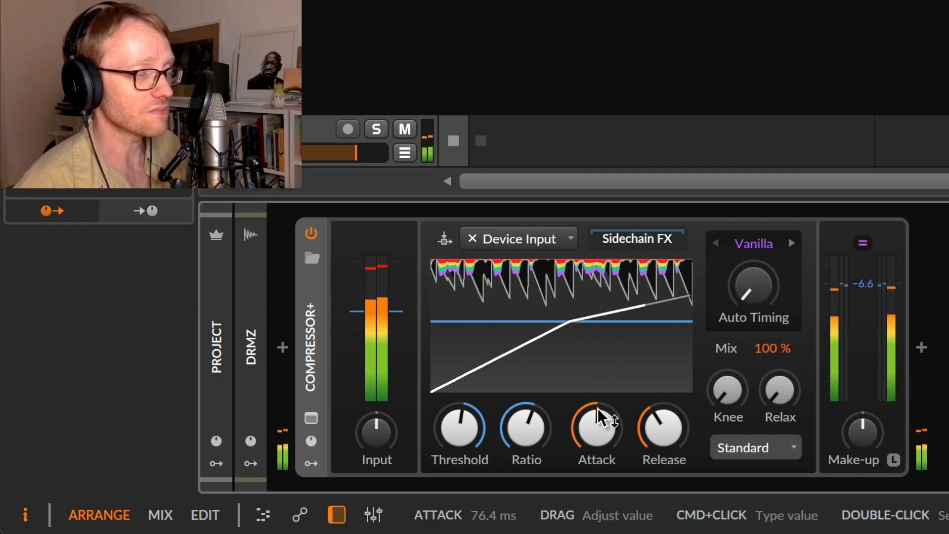
{"action": "left_click_drag", "start_coordinate": [598, 430], "coordinate": [597, 467]}
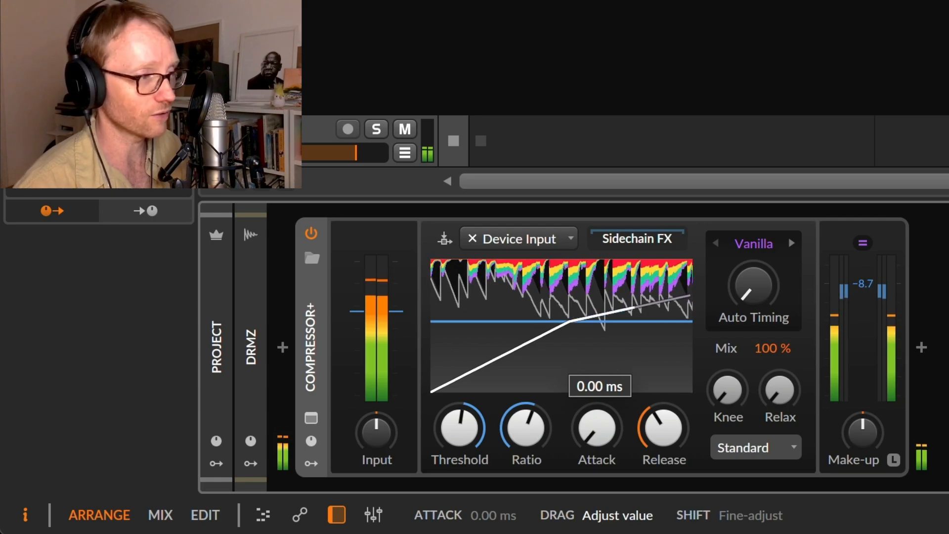
{"action": "left_click_drag", "start_coordinate": [597, 467], "coordinate": [602, 435]}
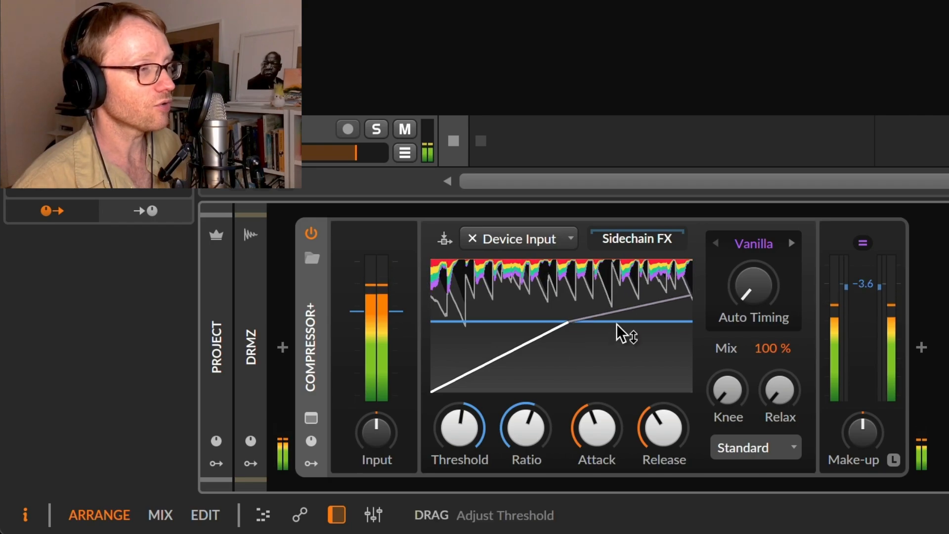
Raise the Compressor+ threshold slightly, try a release of 982 ms and bring it down to a short release.
{"action": "mouse_move", "coordinate": [627, 333]}
{"action": "left_mouse_down"}
{"action": "mouse_move", "coordinate": [627, 311]}
{"action": "mouse_move", "coordinate": [626, 332]}
{"action": "left_mouse_up"}
{"action": "left_click_drag", "start_coordinate": [663, 420], "coordinate": [663, 390]}
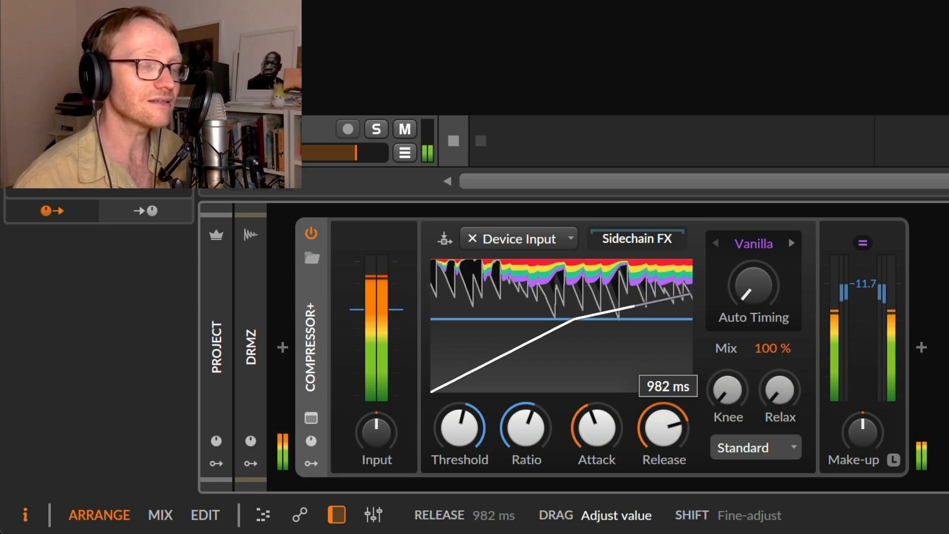
{"action": "left_click_drag", "start_coordinate": [663, 390], "coordinate": [663, 418]}
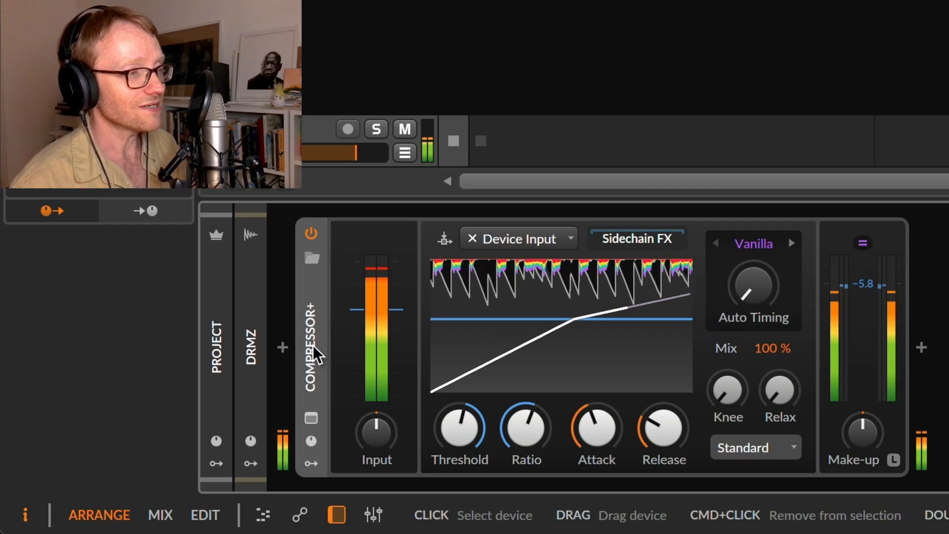
Stop playback and read the parameter descriptions in the Compressor+ help page.
{"action": "key", "text": "space"}
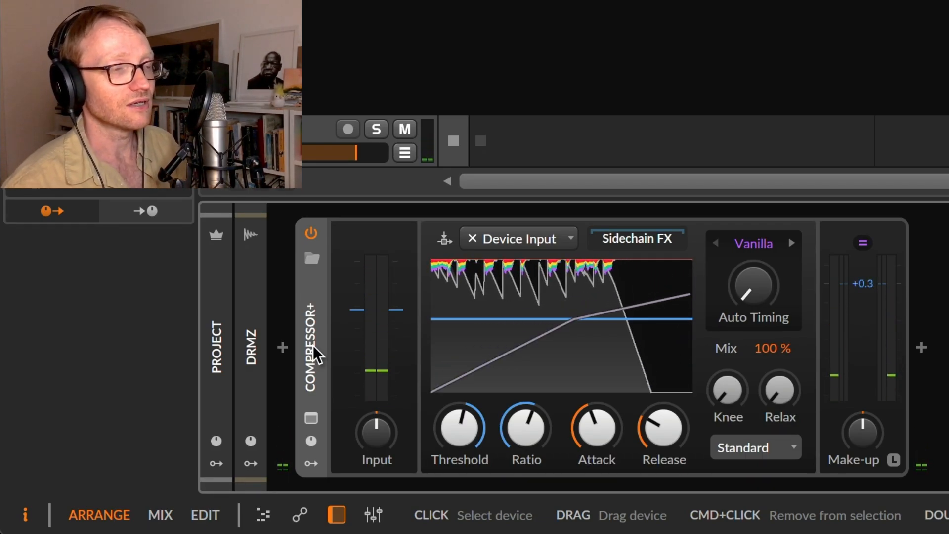
{"action": "key", "text": "F1"}
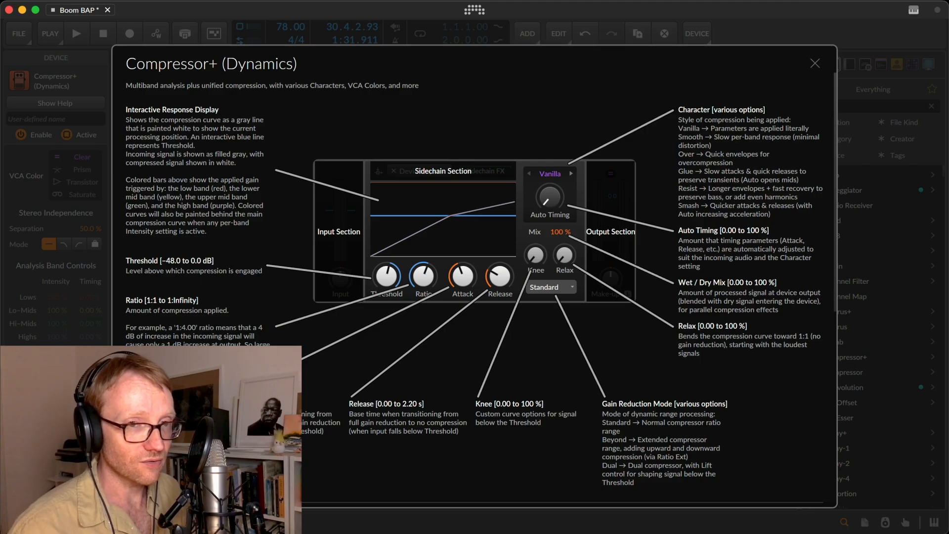
{"action": "key", "text": "Escape"}
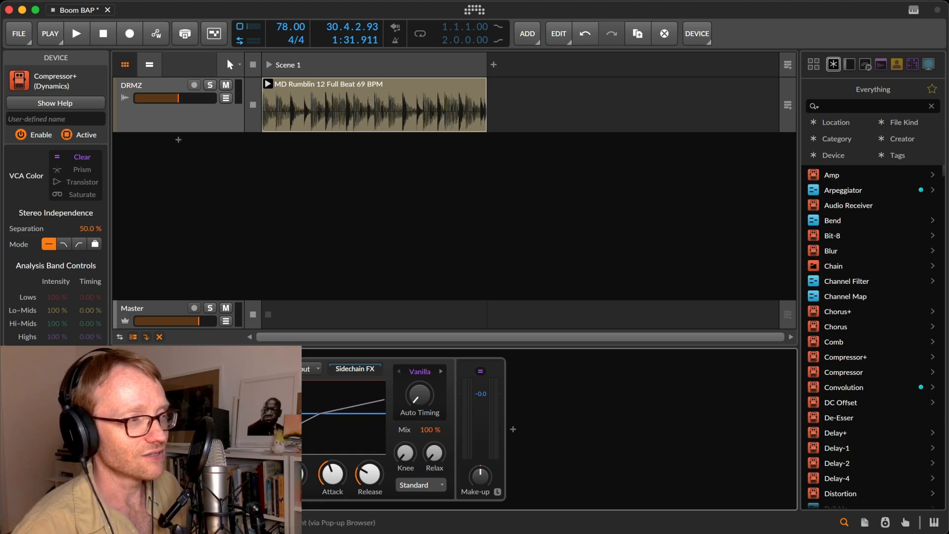
Replace Compressor+ on the DRMZ track with the Gate device from the Dynamics category.
{"action": "left_click", "coordinate": [173, 384]}
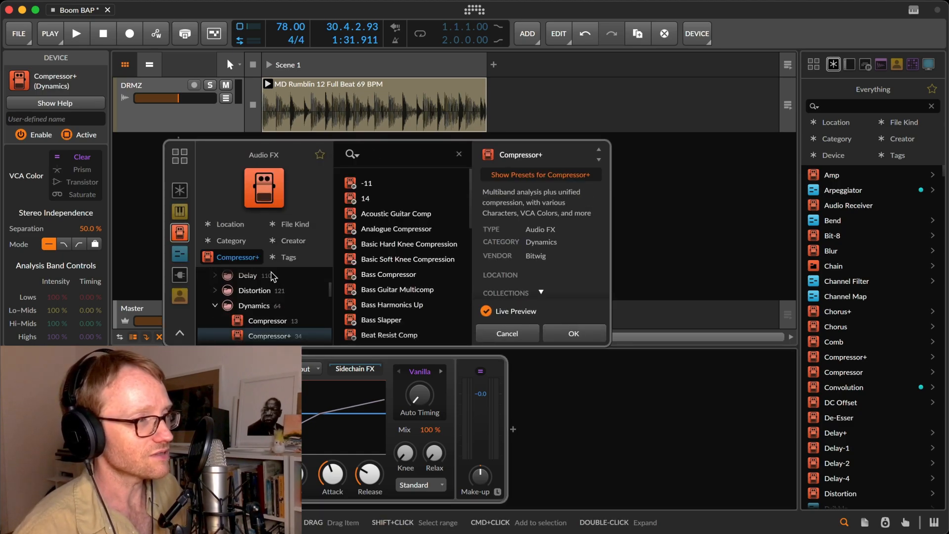
{"action": "key", "text": "Left"}
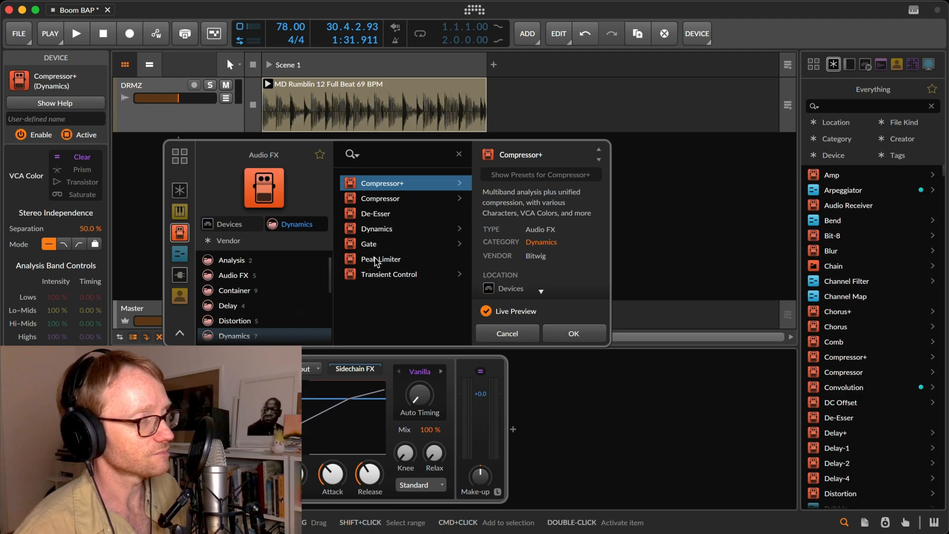
{"action": "left_click", "coordinate": [386, 245]}
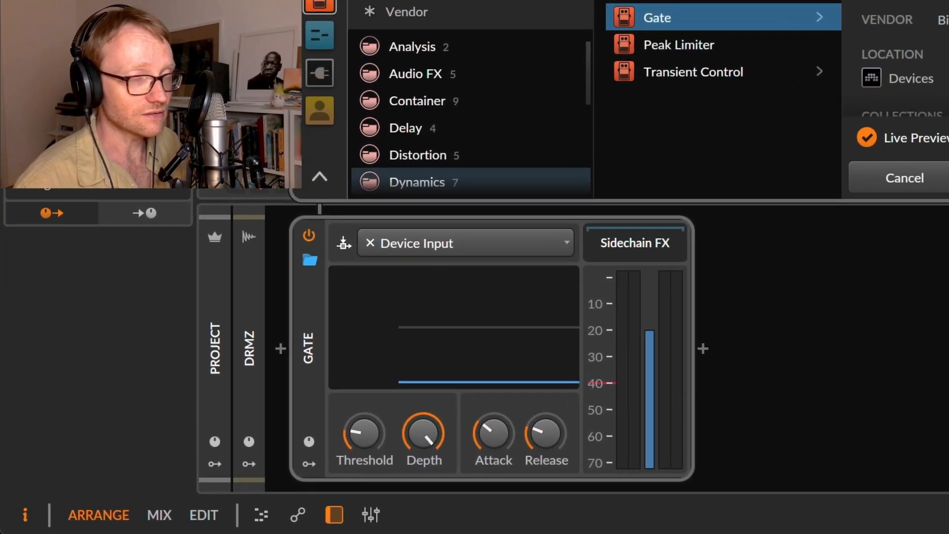
{"action": "left_click", "coordinate": [874, 231]}
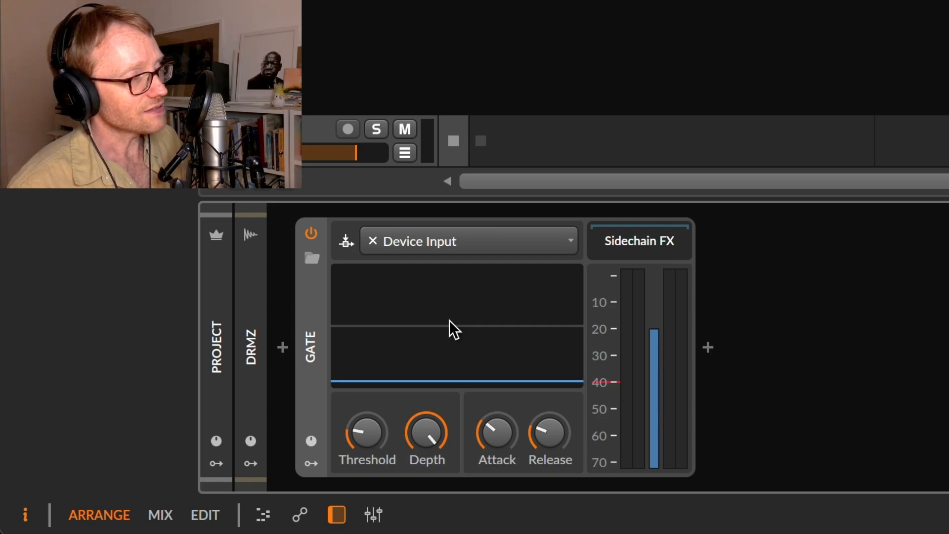
Play the loop and raise the Gate's threshold to about -12 dB, lengthen its attack and set its release to 3.59 ms.
{"action": "key", "text": "space"}
{"action": "left_click_drag", "start_coordinate": [390, 434], "coordinate": [391, 390]}
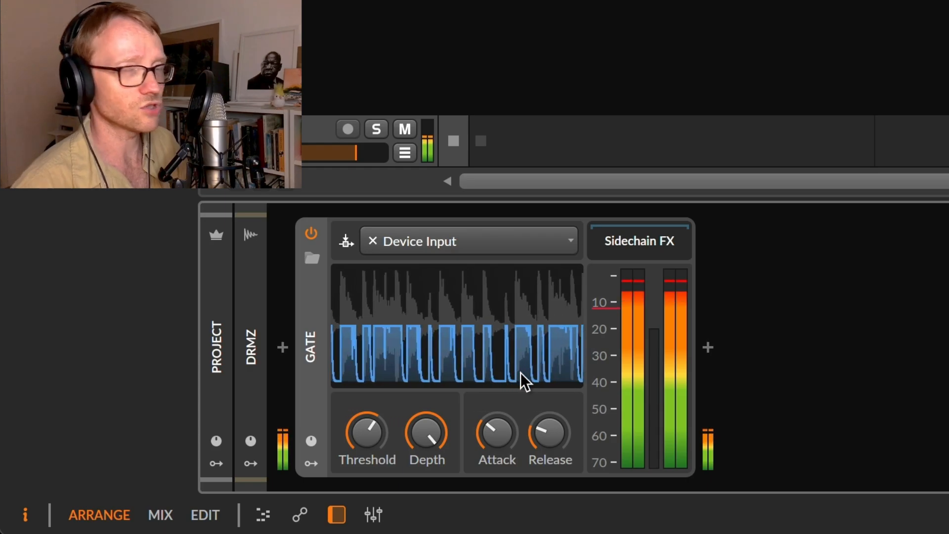
{"action": "mouse_move", "coordinate": [500, 426]}
{"action": "left_mouse_down"}
{"action": "mouse_move", "coordinate": [500, 413]}
{"action": "mouse_move", "coordinate": [501, 429]}
{"action": "left_mouse_up"}
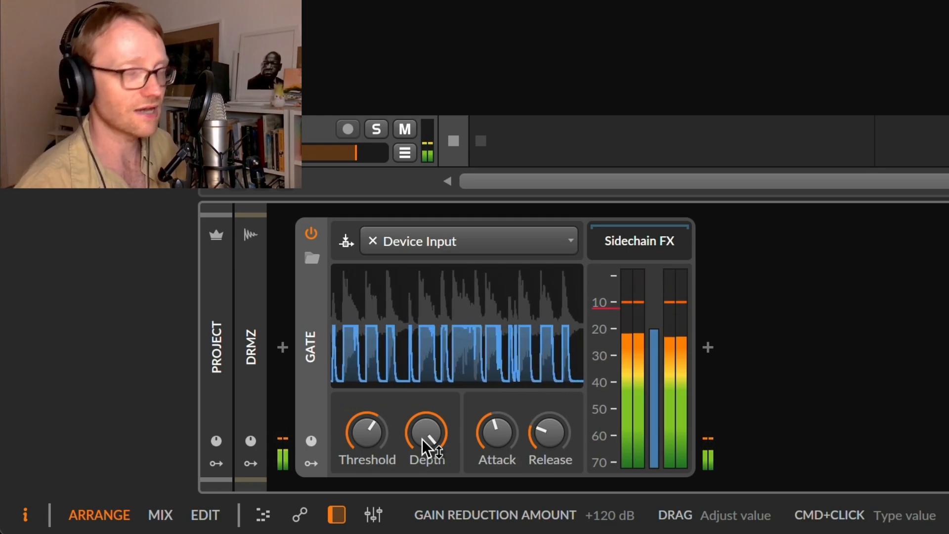
{"action": "mouse_move", "coordinate": [544, 445]}
{"action": "left_mouse_down"}
{"action": "mouse_move", "coordinate": [544, 406]}
{"action": "mouse_move", "coordinate": [544, 449]}
{"action": "mouse_move", "coordinate": [543, 441]}
{"action": "left_mouse_up"}
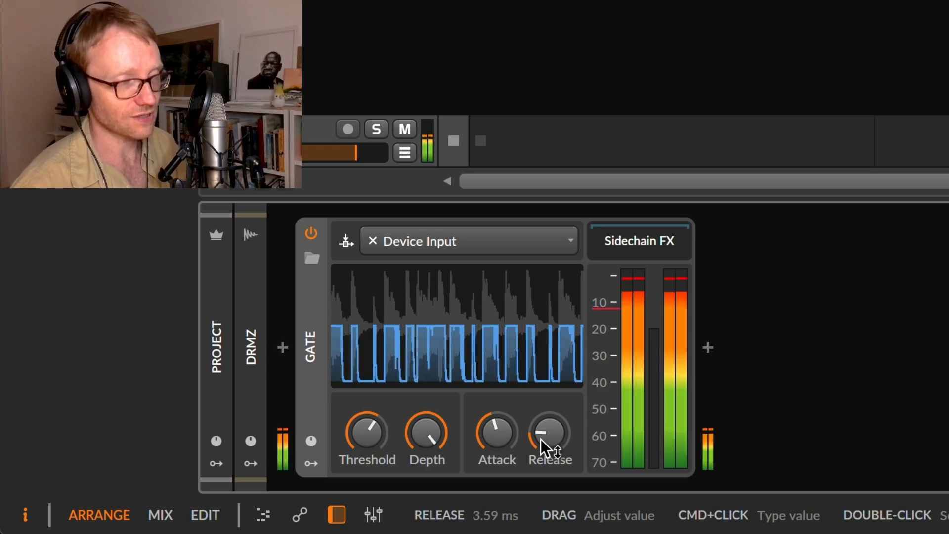
Disable the Gate and insert an FX Grid device after it in the DRMZ device chain.
{"action": "left_click", "coordinate": [311, 233]}
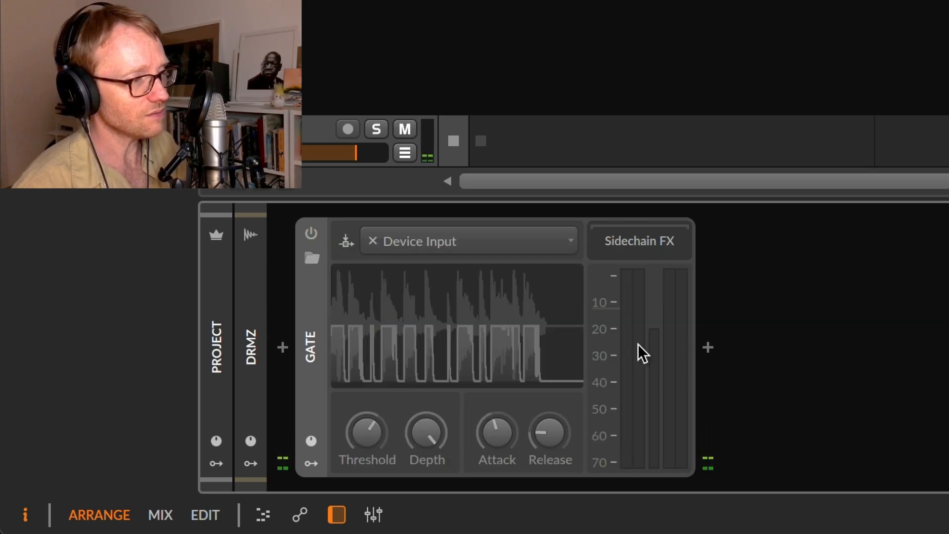
{"action": "left_click", "coordinate": [707, 347]}
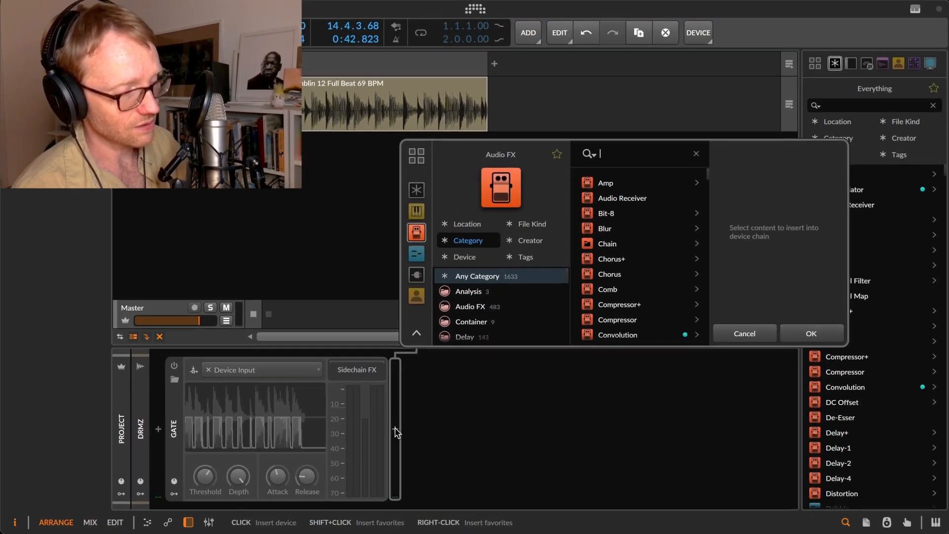
{"action": "type", "text": "fx"}
{"action": "key", "text": "Down"}
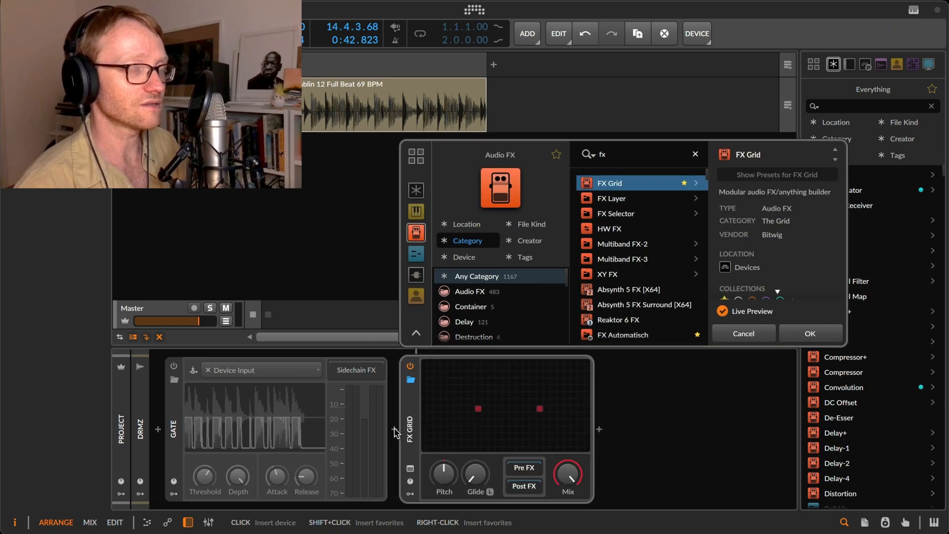
{"action": "key", "text": "Return"}
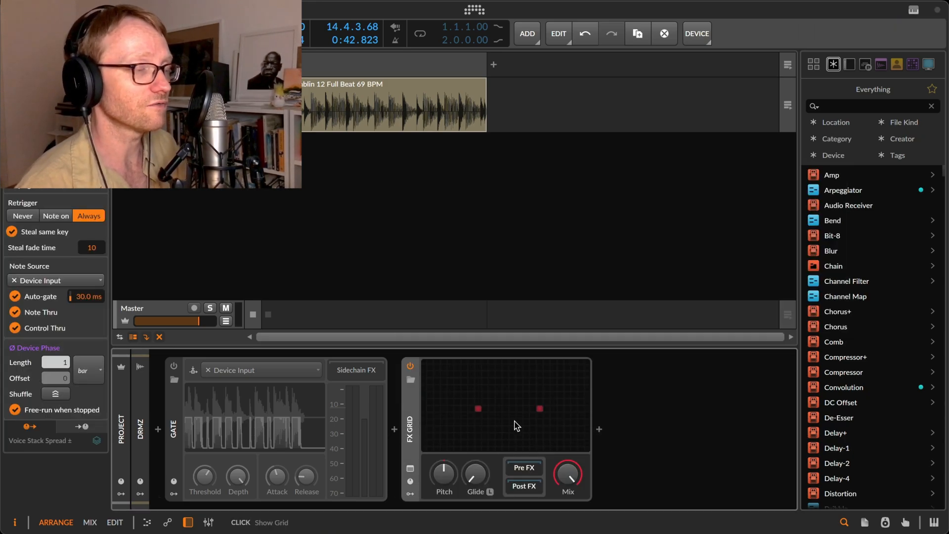
In the FX Grid patch, add a ≤ logic module and connect the audio input to its first input.
{"action": "double_click", "coordinate": [514, 421]}
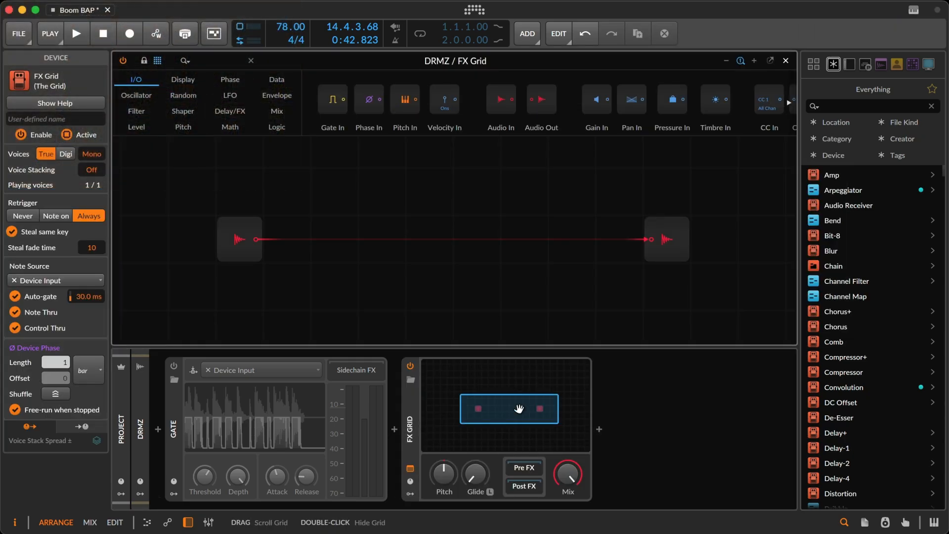
{"action": "left_click", "coordinate": [271, 129]}
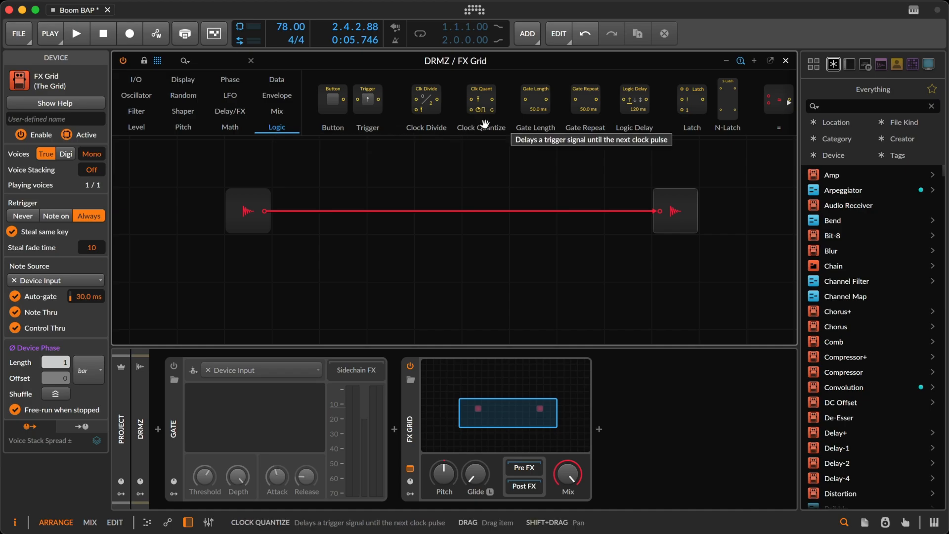
{"action": "scroll", "coordinate": [556, 106], "scroll_direction": "right", "scroll_amount": 5}
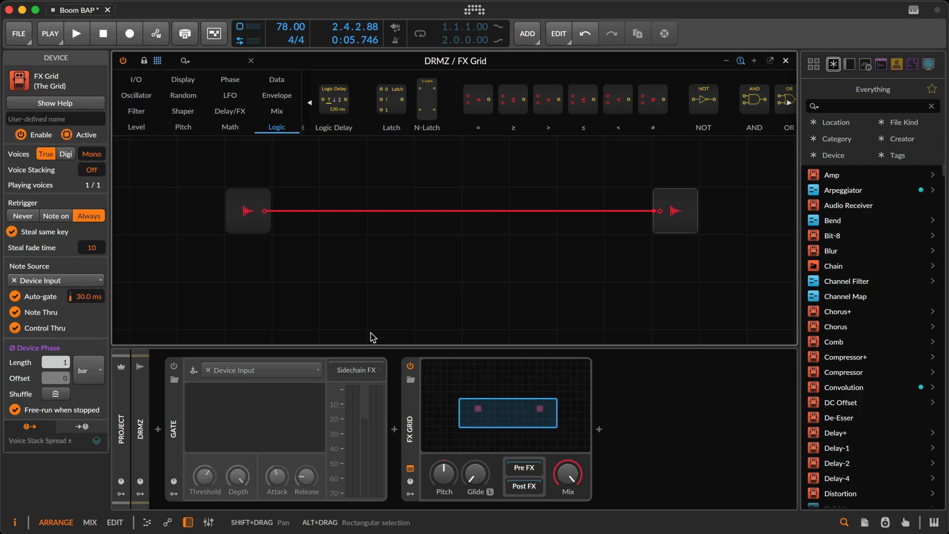
{"action": "left_click_drag", "start_coordinate": [585, 101], "coordinate": [339, 271]}
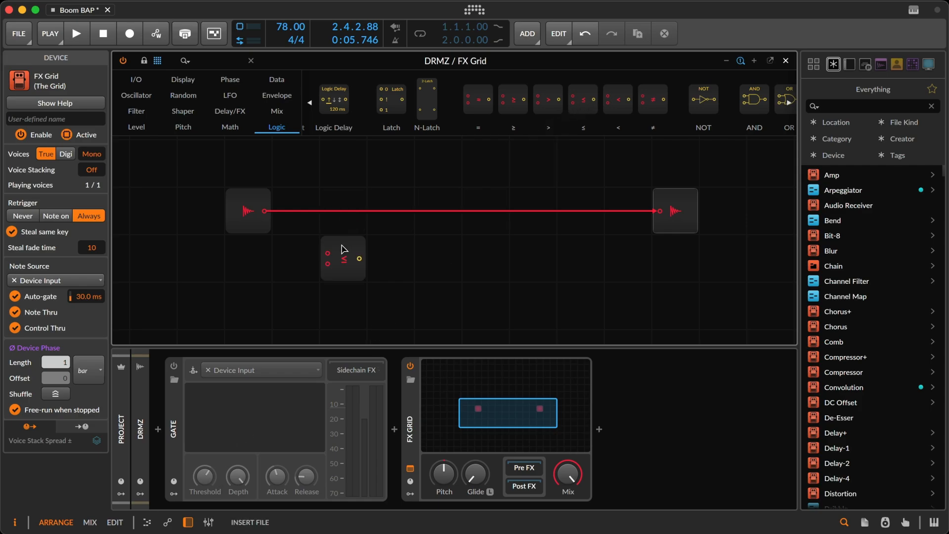
{"action": "left_click_drag", "start_coordinate": [266, 211], "coordinate": [331, 266]}
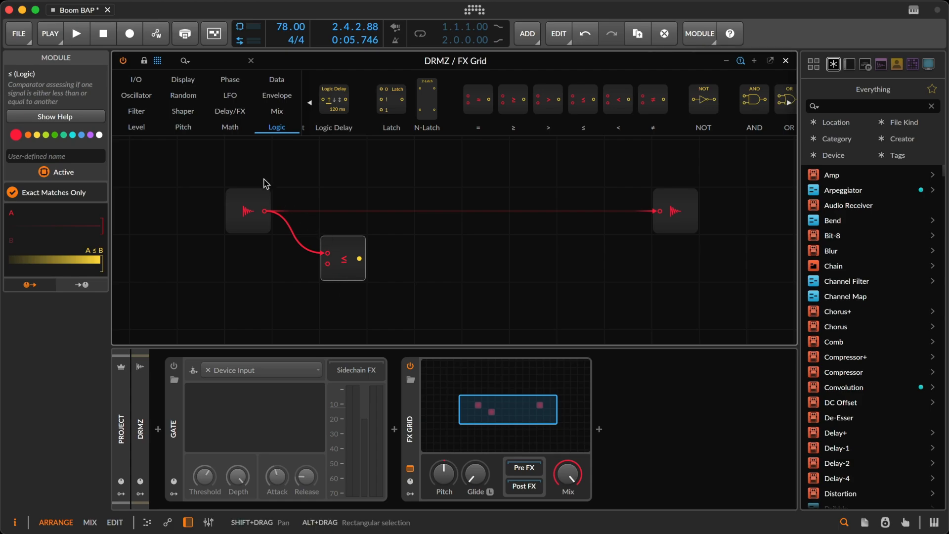
Add a Value module set to 0.00 % feeding the ≤ module's second input, and place it below the comparator.
{"action": "left_click", "coordinate": [136, 128]}
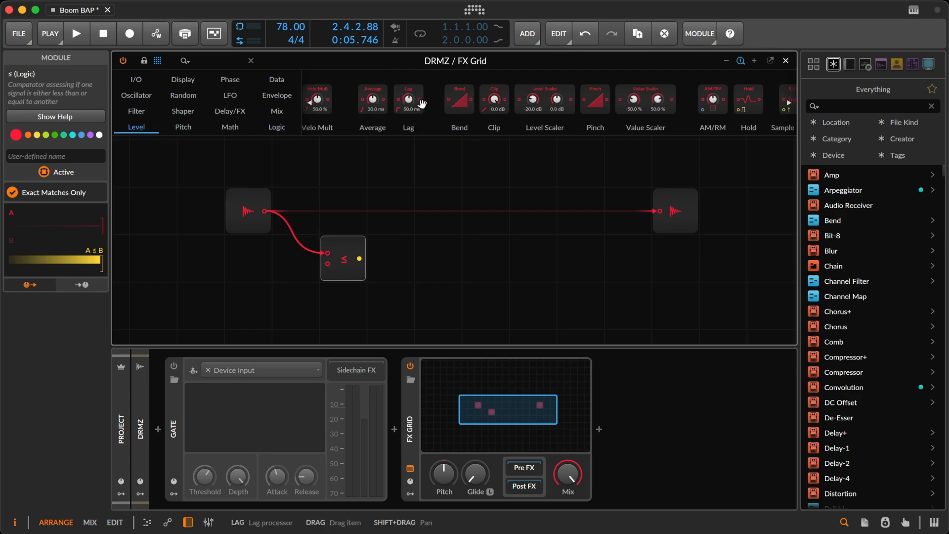
{"action": "scroll", "coordinate": [420, 103], "scroll_direction": "left", "scroll_amount": 6}
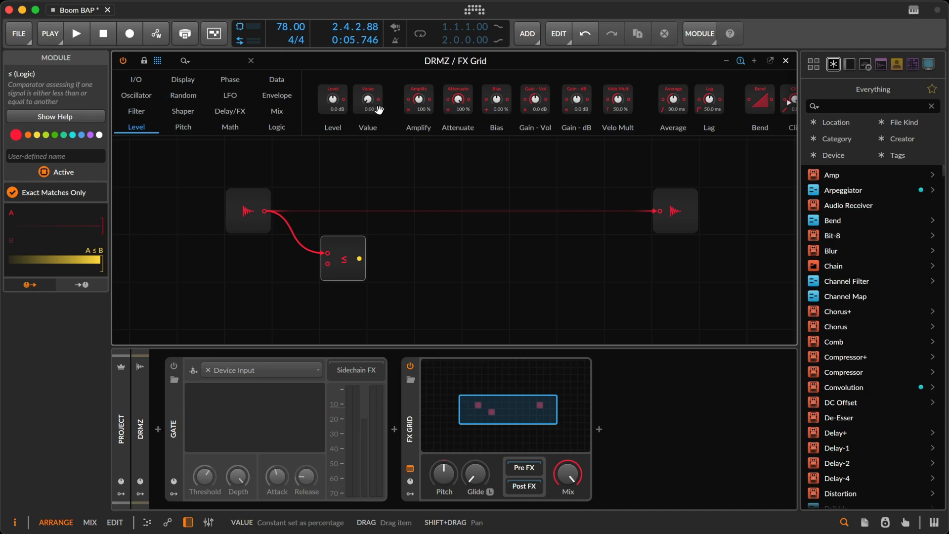
{"action": "double_click", "coordinate": [330, 268]}
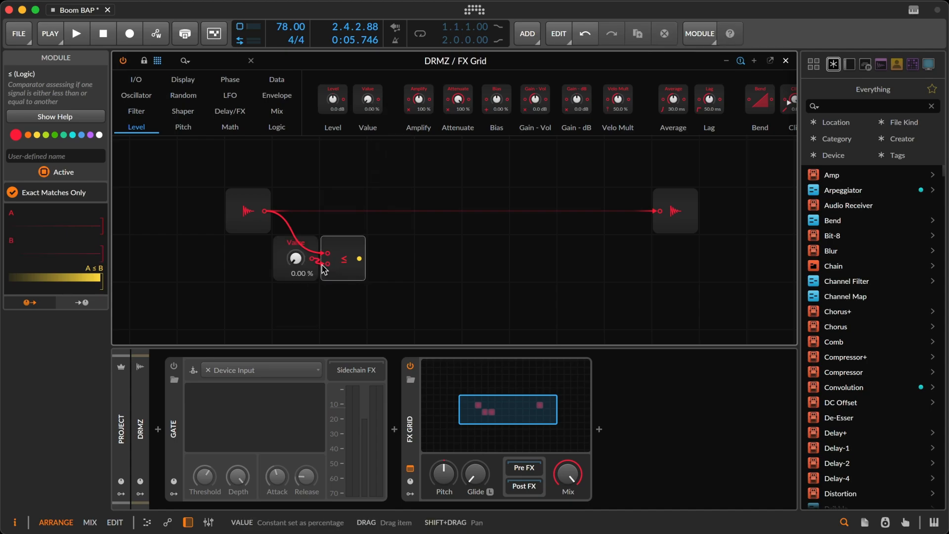
{"action": "left_click", "coordinate": [292, 254]}
{"action": "left_click_drag", "start_coordinate": [283, 286], "coordinate": [282, 303]}
Play the loop, add an Oscilloscope module before the audio output and connect the audio input to its first signal input.
{"action": "key", "text": "space"}
{"action": "left_click", "coordinate": [350, 247]}
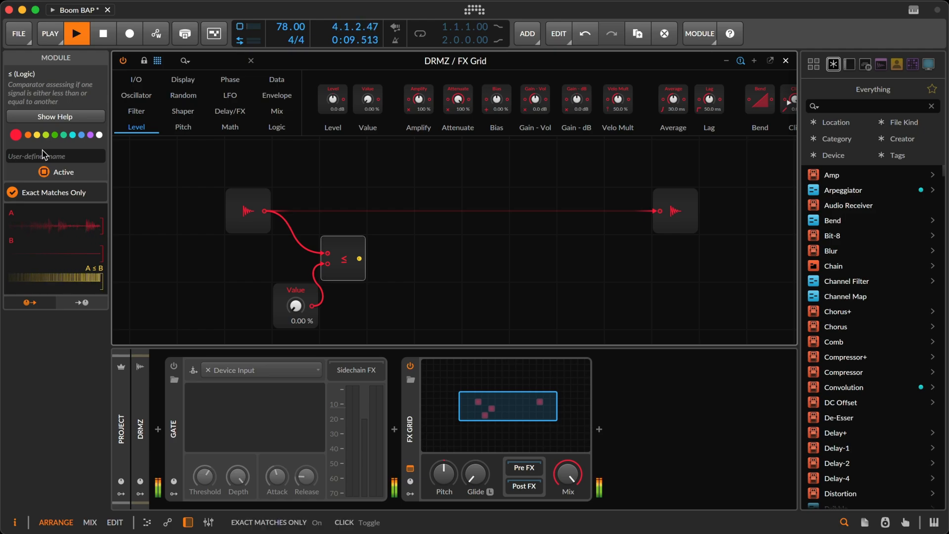
{"action": "left_click", "coordinate": [183, 79]}
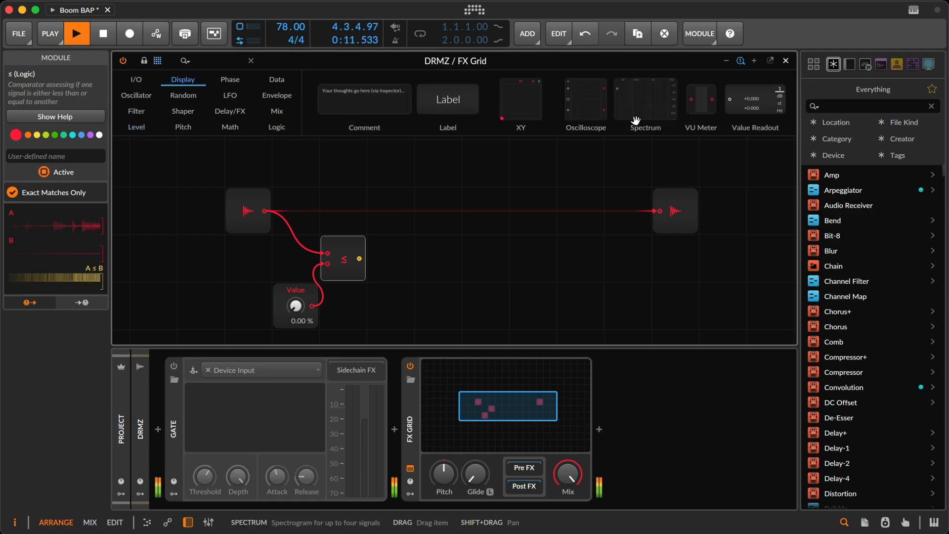
{"action": "left_click_drag", "start_coordinate": [600, 104], "coordinate": [490, 243]}
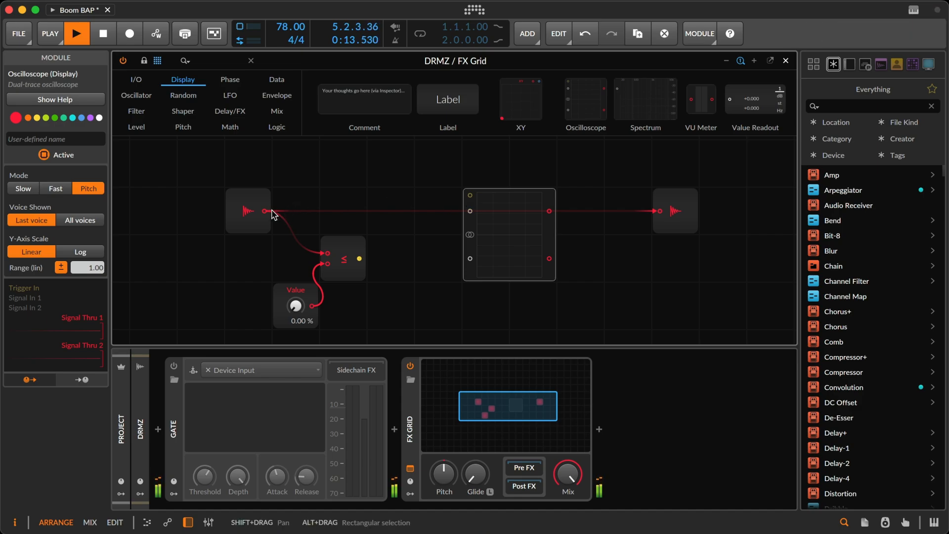
{"action": "left_click_drag", "start_coordinate": [265, 211], "coordinate": [470, 211]}
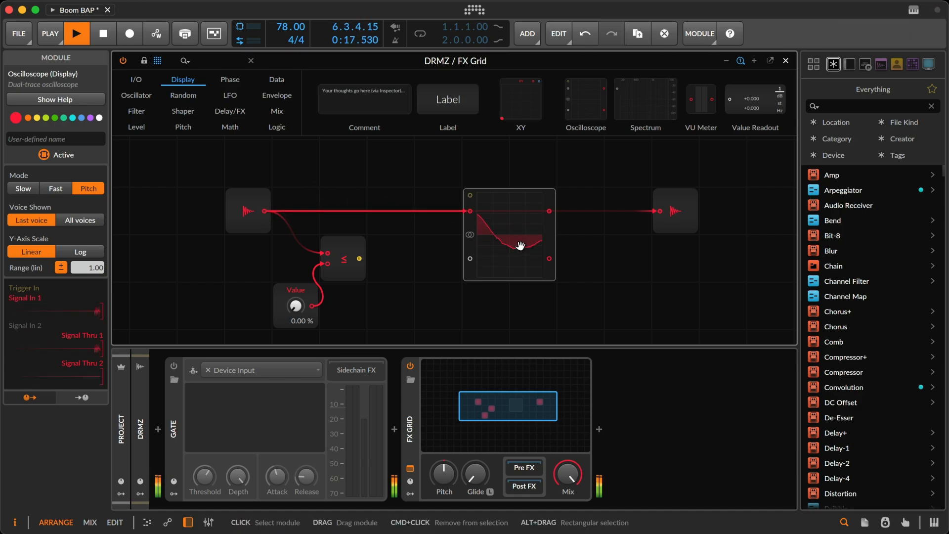
Widen the Oscilloscope module, set its mode to Fast and stop playback.
{"action": "left_click_drag", "start_coordinate": [554, 251], "coordinate": [604, 251]}
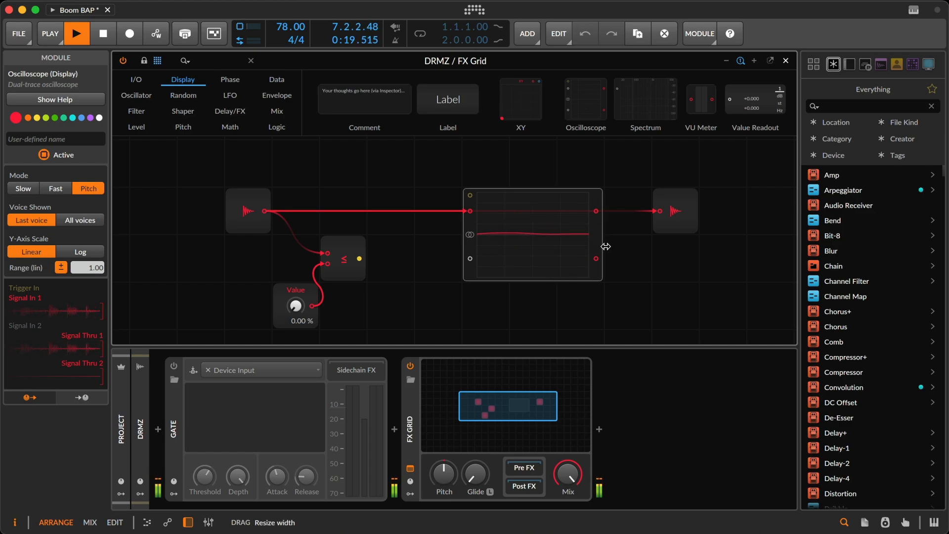
{"action": "left_click", "coordinate": [21, 190]}
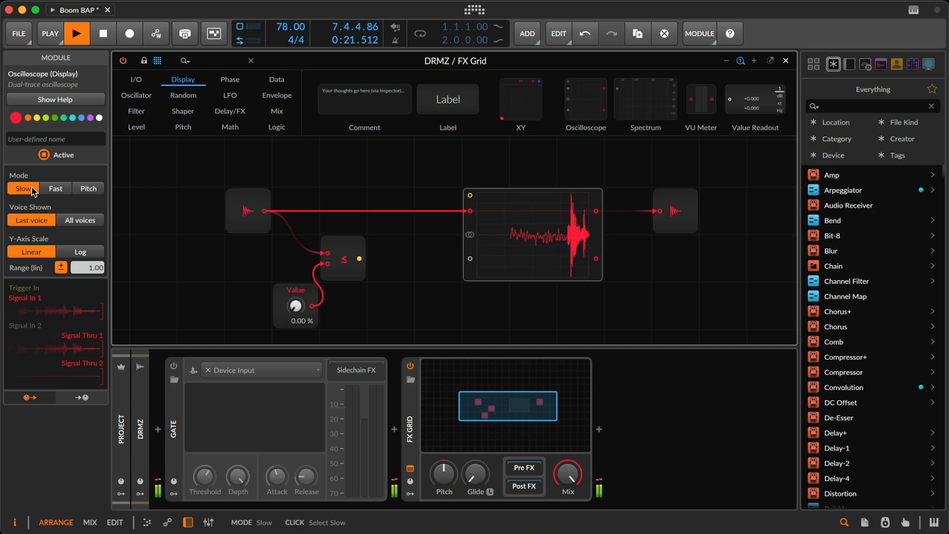
{"action": "left_click", "coordinate": [55, 190]}
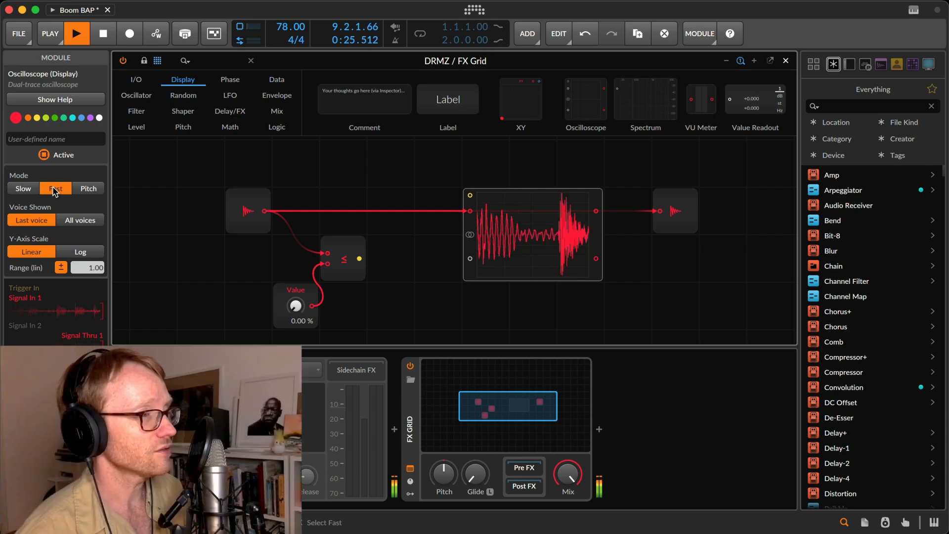
{"action": "key", "text": "space"}
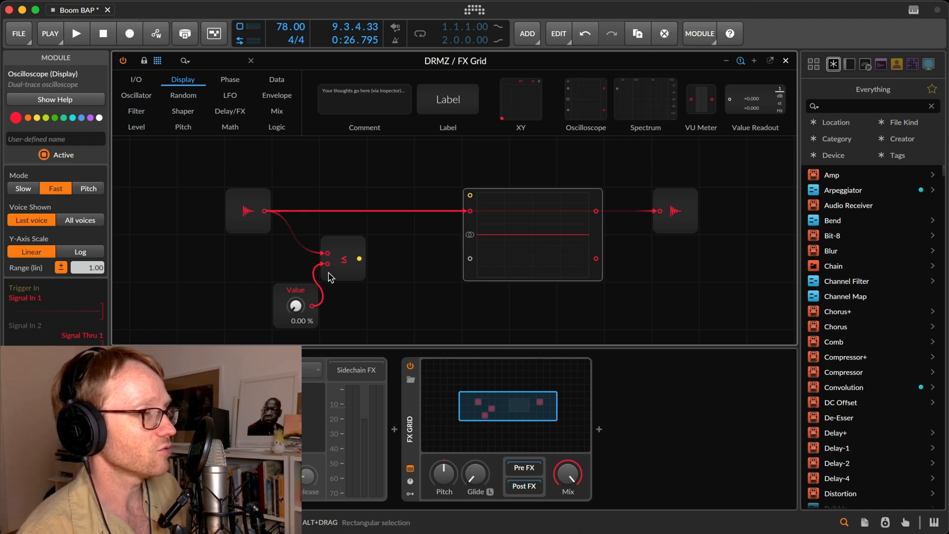
Add a Follower RF envelope module and place it between the ≤ comparator and the Oscilloscope.
{"action": "left_click", "coordinate": [277, 96]}
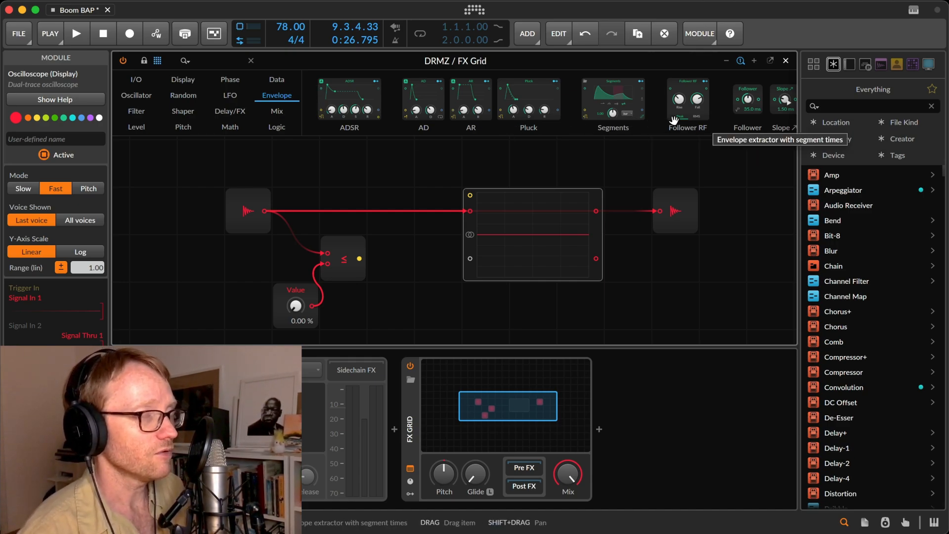
{"action": "left_click_drag", "start_coordinate": [685, 105], "coordinate": [196, 282]}
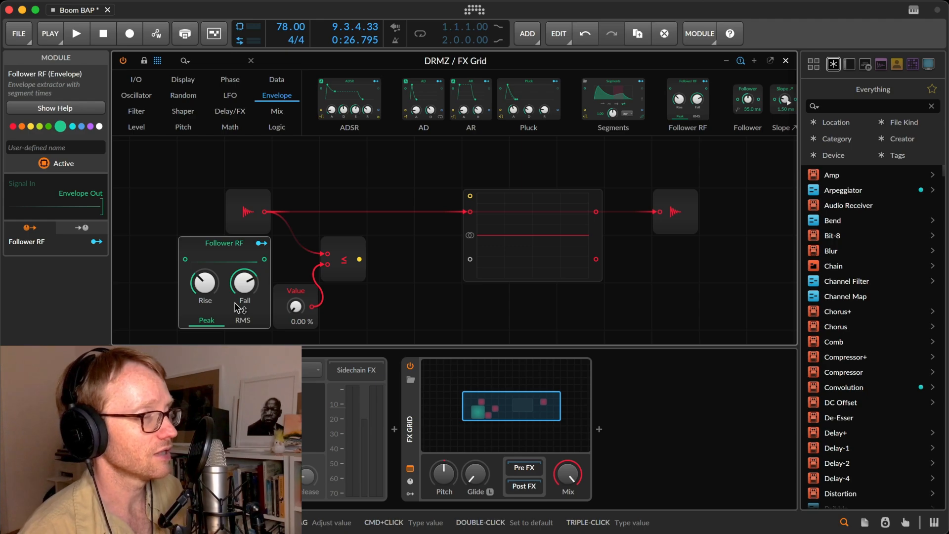
{"action": "left_click_drag", "start_coordinate": [224, 259], "coordinate": [402, 277]}
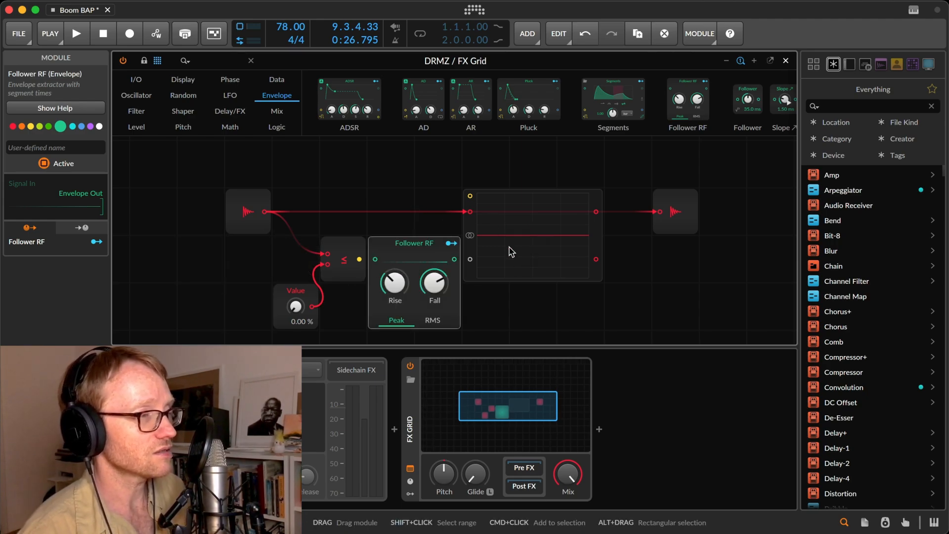
During playback, route the audio input through Follower RF into the Oscilloscope's second signal input and shorten the follower's Rise and Fall.
{"action": "key", "text": "space"}
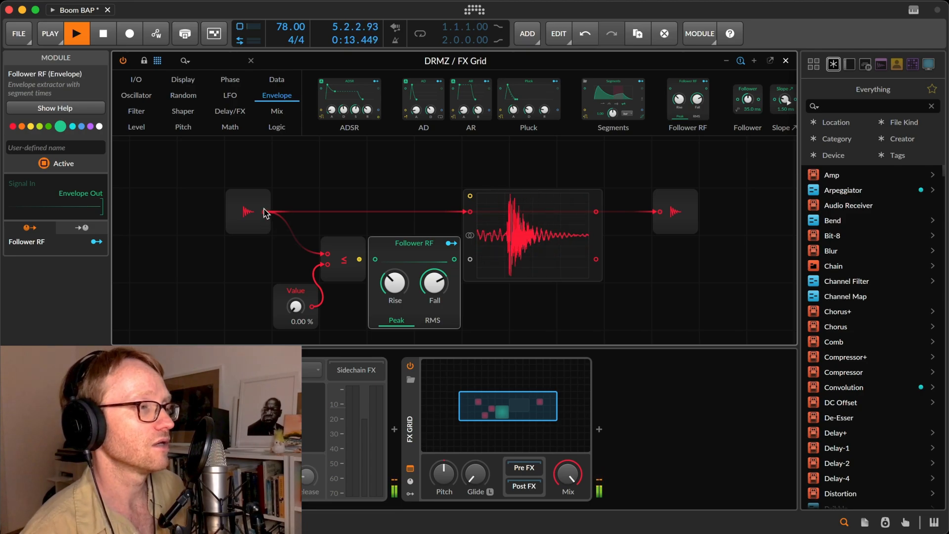
{"action": "left_click_drag", "start_coordinate": [265, 211], "coordinate": [378, 265]}
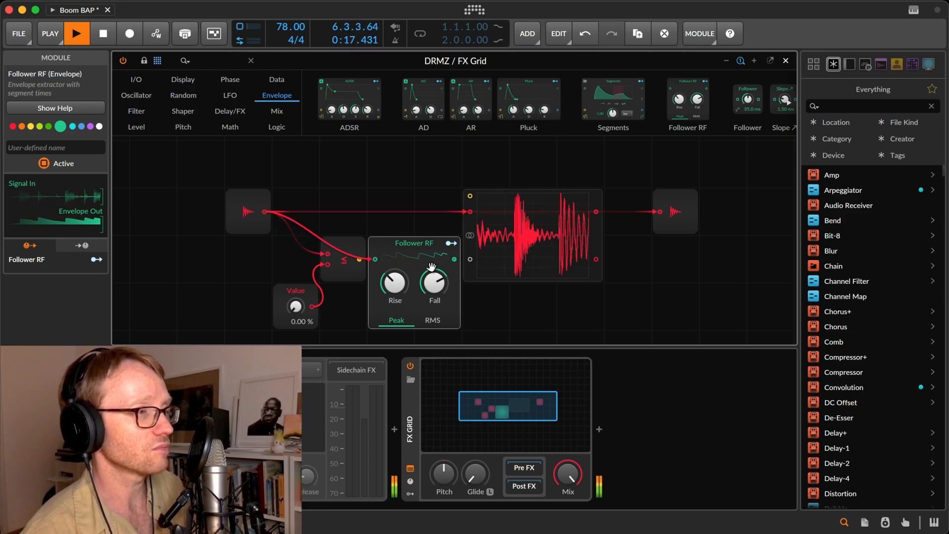
{"action": "left_click_drag", "start_coordinate": [454, 258], "coordinate": [470, 260]}
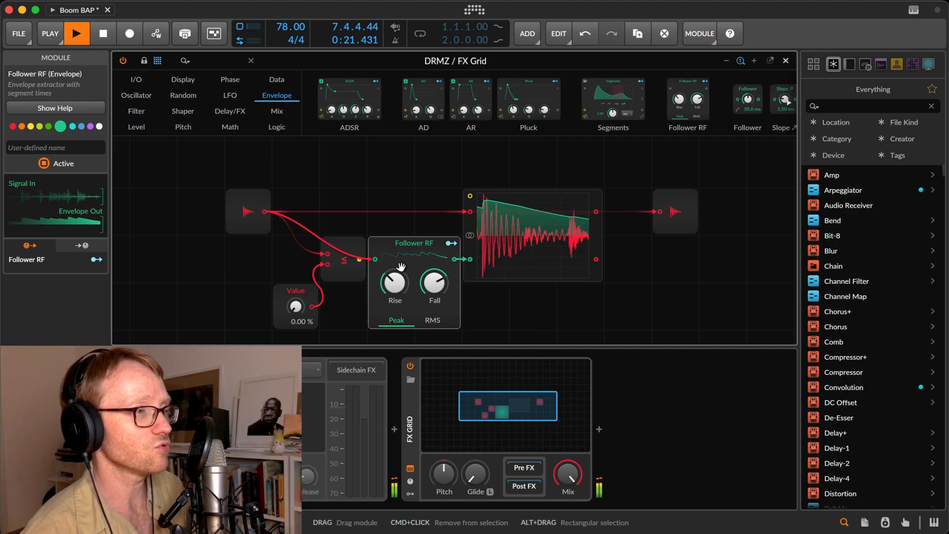
{"action": "left_click_drag", "start_coordinate": [434, 296], "coordinate": [434, 325]}
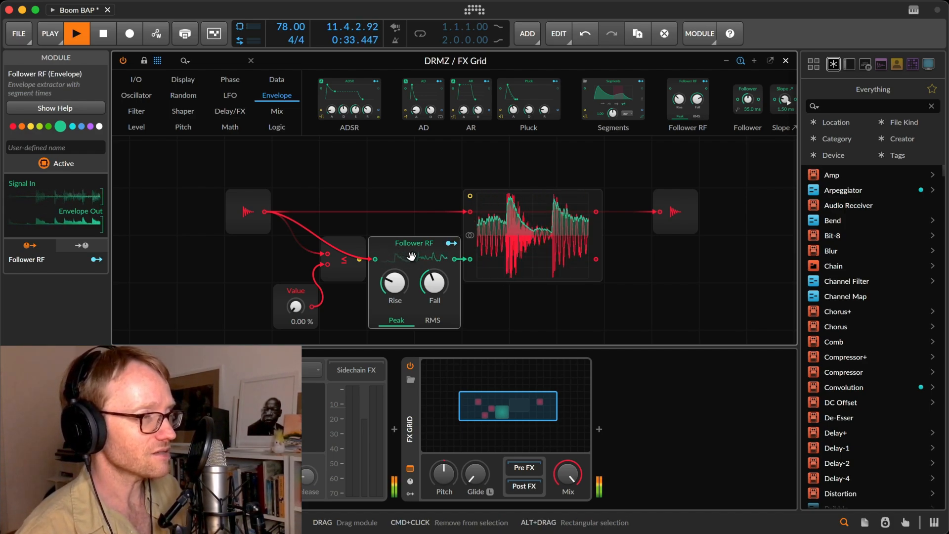
{"action": "key", "text": "space"}
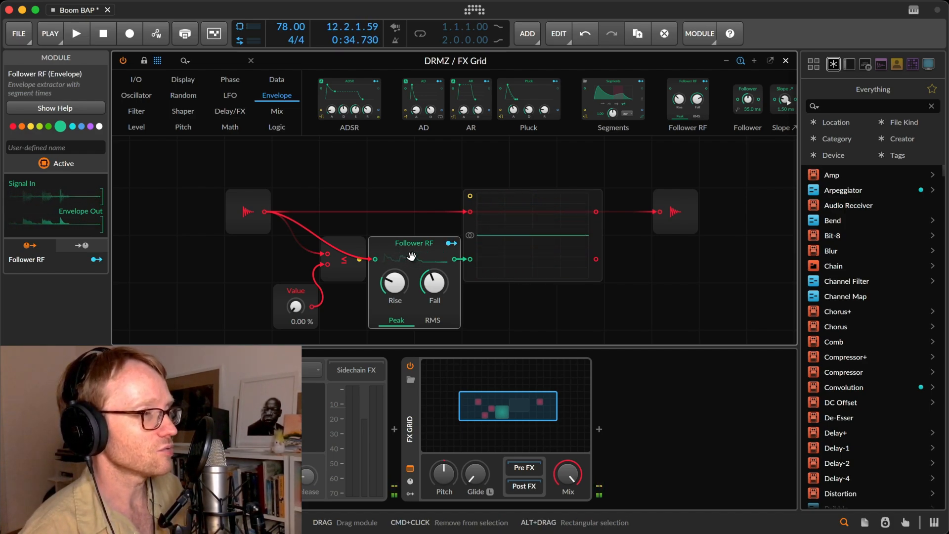
Rearrange the patch so Follower RF sits between the audio input and the ≤ comparator, feeding the comparator's first input.
{"action": "left_click_drag", "start_coordinate": [411, 255], "coordinate": [328, 255]}
{"action": "left_click_drag", "start_coordinate": [239, 205], "coordinate": [177, 206]}
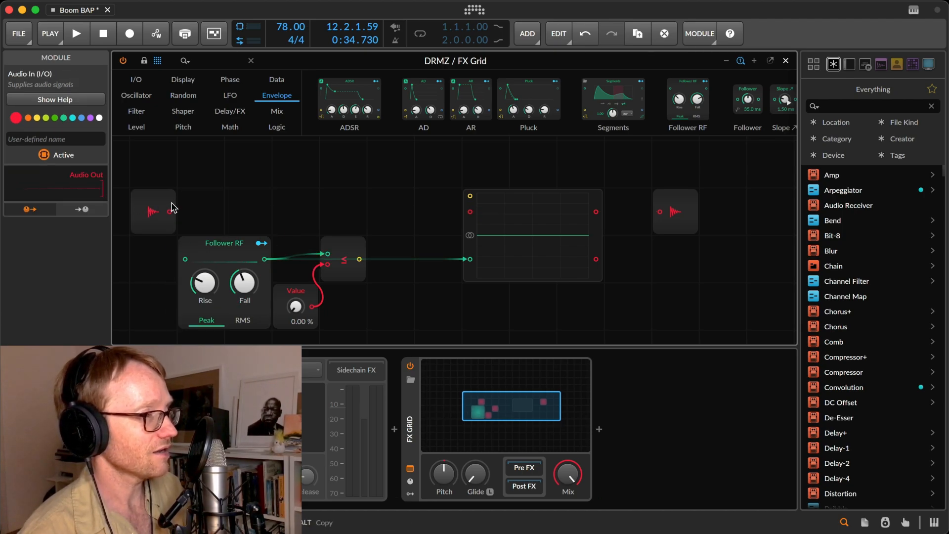
{"action": "left_click", "coordinate": [225, 204]}
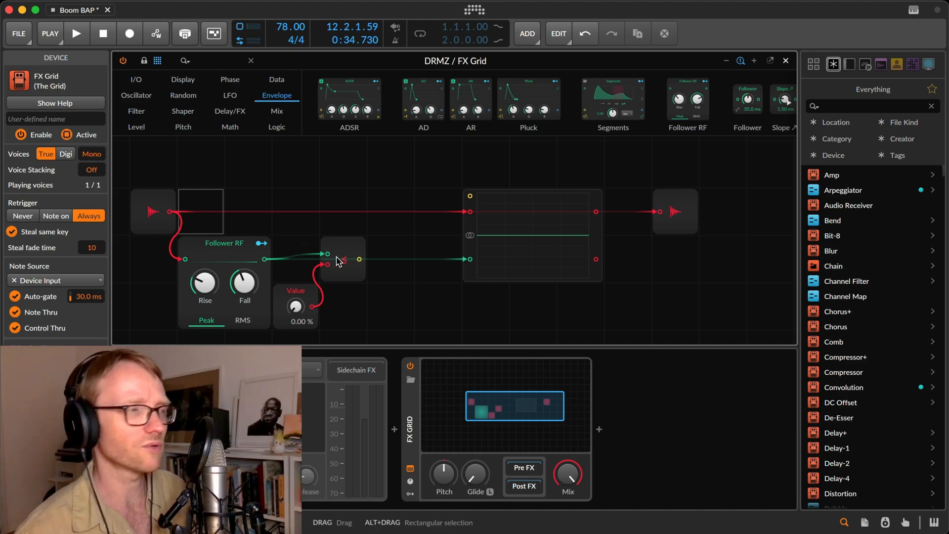
Play the loop, raise the Value module's threshold to 31.0 % and select the ≤ comparator to inspect its signals.
{"action": "key", "text": "space"}
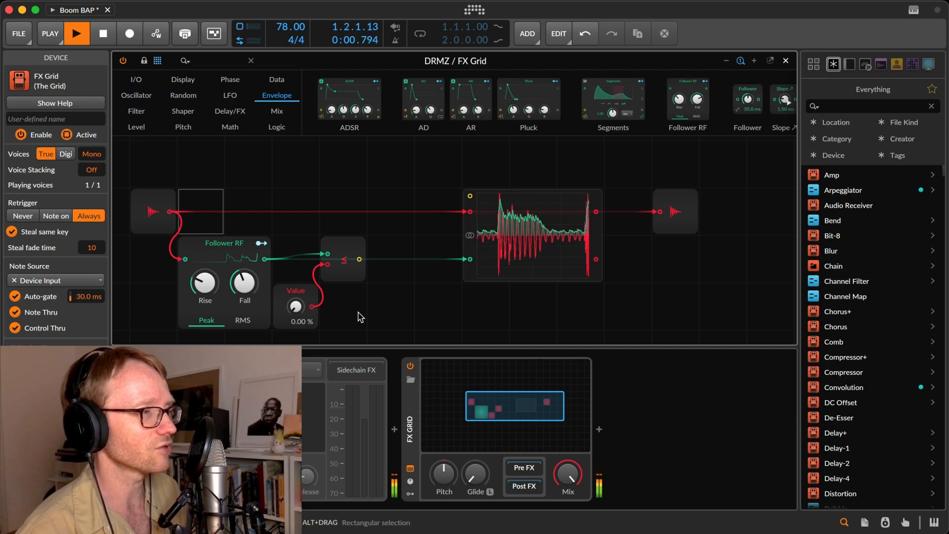
{"action": "left_click_drag", "start_coordinate": [296, 307], "coordinate": [296, 276]}
{"action": "left_click", "coordinate": [354, 245]}
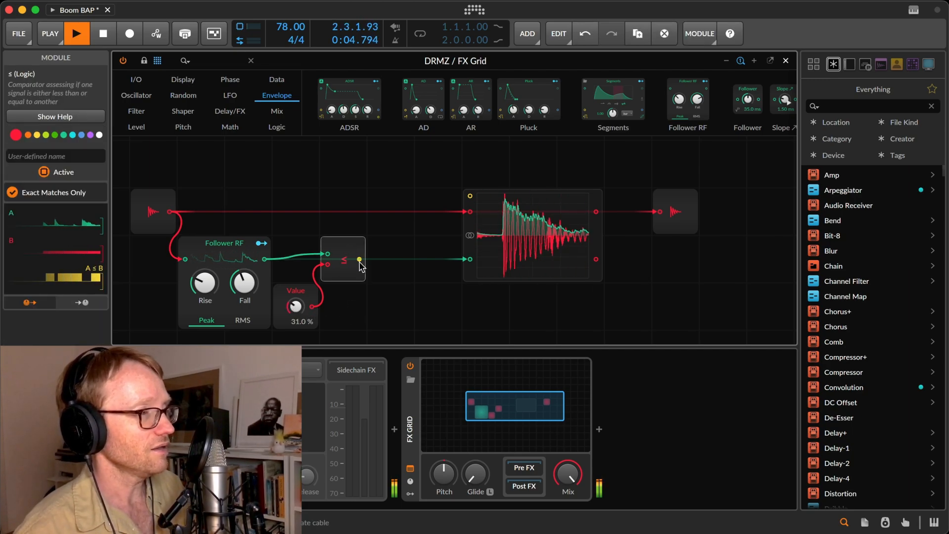
Connect the ≤ comparator's output to the Oscilloscope's first signal input, move the Oscilloscope next to the audio output and stop playback.
{"action": "left_click_drag", "start_coordinate": [359, 258], "coordinate": [466, 215]}
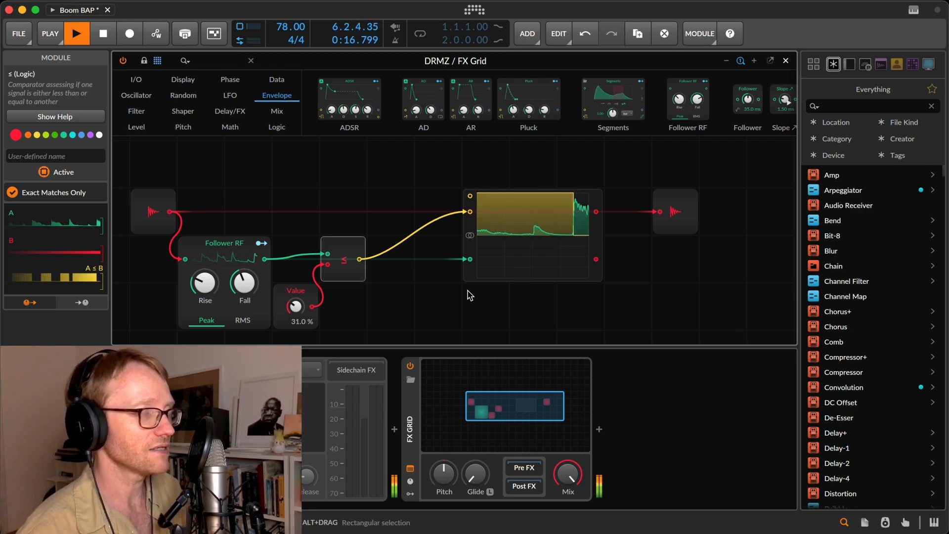
{"action": "left_click_drag", "start_coordinate": [559, 254], "coordinate": [576, 254]}
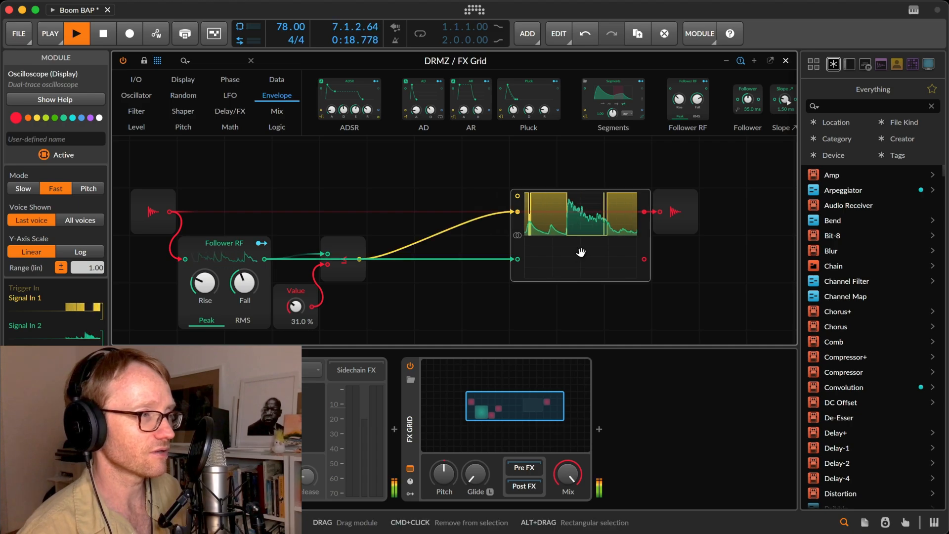
{"action": "key", "text": "space"}
Replace the ≤ comparator with a ≥ module.
{"action": "left_click", "coordinate": [378, 274]}
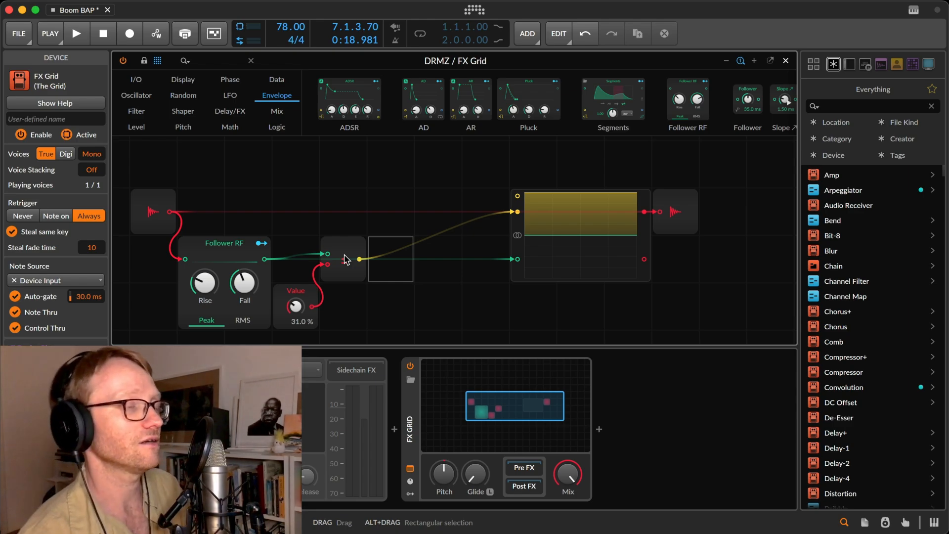
{"action": "left_click", "coordinate": [343, 251]}
{"action": "right_click", "coordinate": [348, 261]}
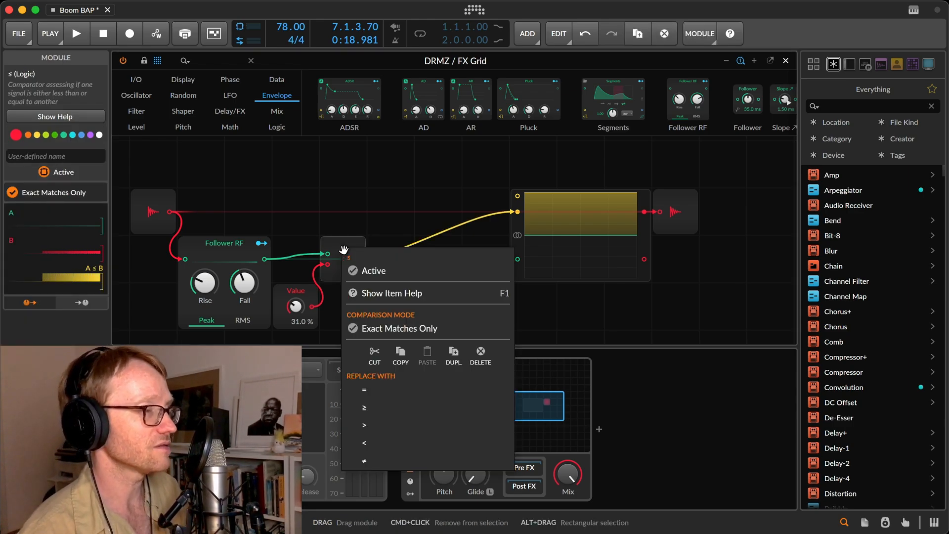
{"action": "left_click", "coordinate": [428, 408]}
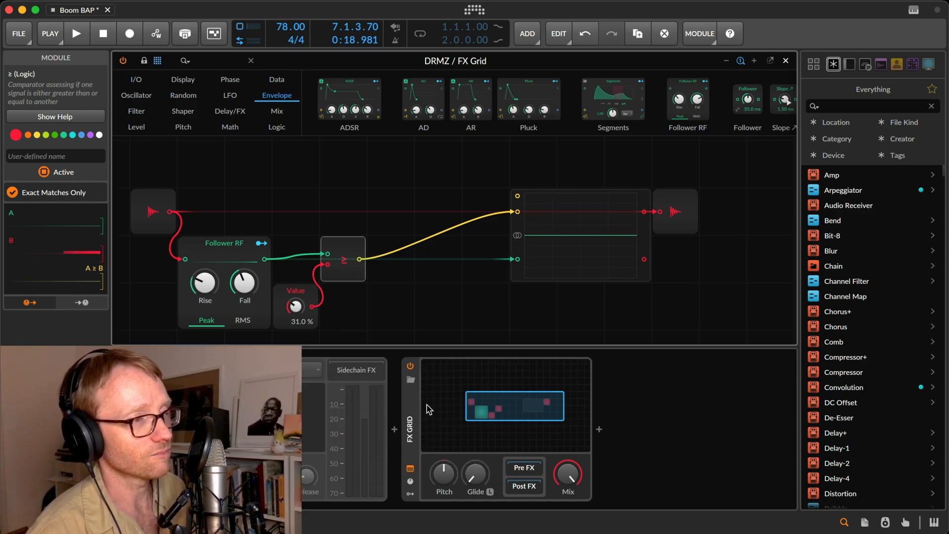
Play the loop to view the ≥ output, move the Oscilloscope one grid row down and stop playback.
{"action": "key", "text": "space"}
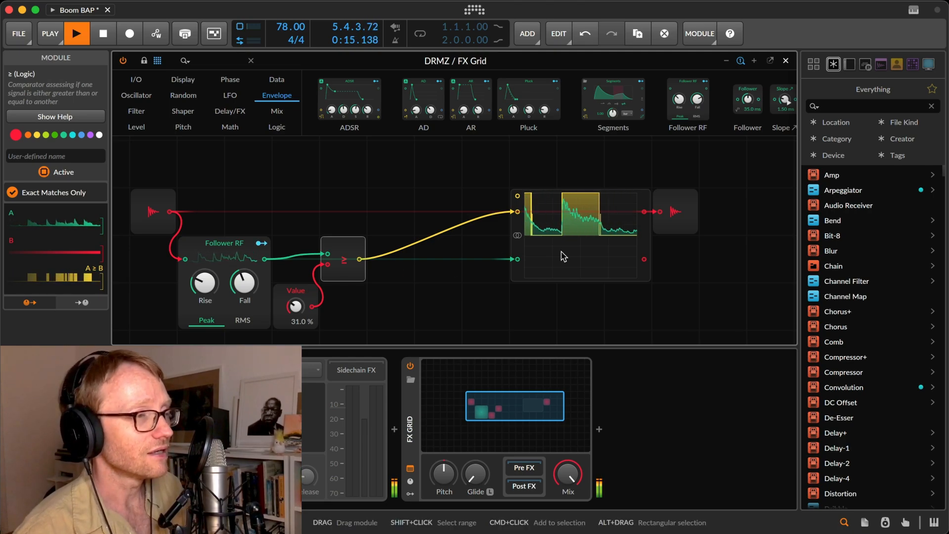
{"action": "left_click_drag", "start_coordinate": [561, 254], "coordinate": [578, 290]}
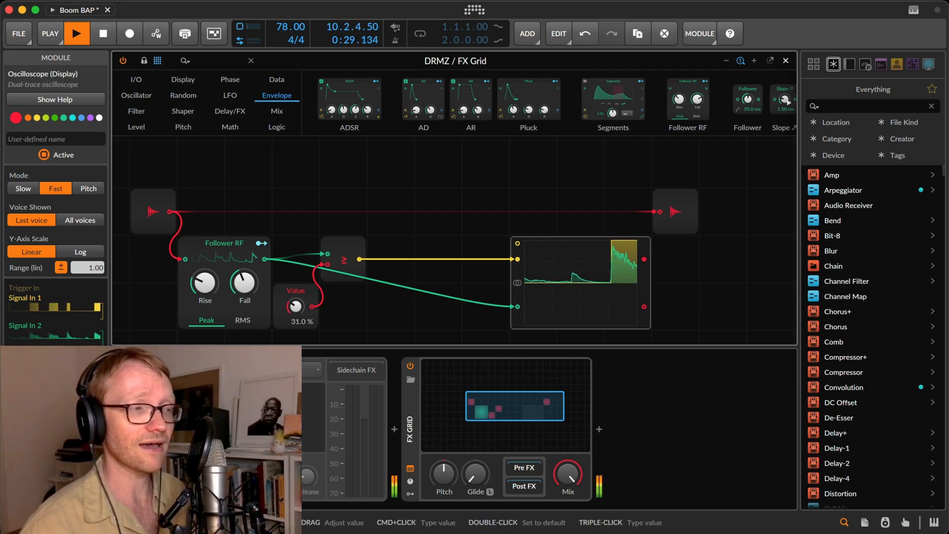
{"action": "key", "text": "space"}
Add an AR envelope module between the ≥ comparator and the Oscilloscope, and consult its help for the signal ports.
{"action": "left_click_drag", "start_coordinate": [472, 101], "coordinate": [419, 204]}
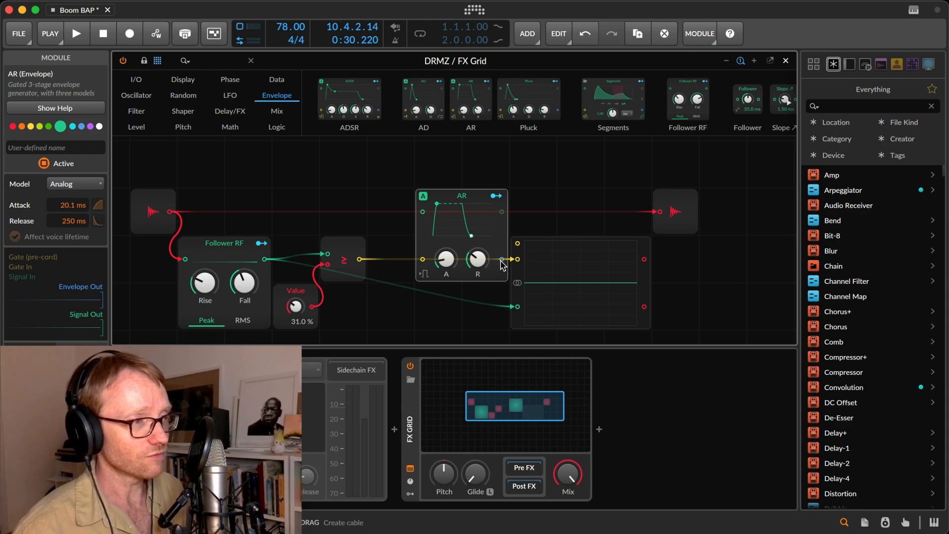
{"action": "left_click_drag", "start_coordinate": [502, 259], "coordinate": [540, 218]}
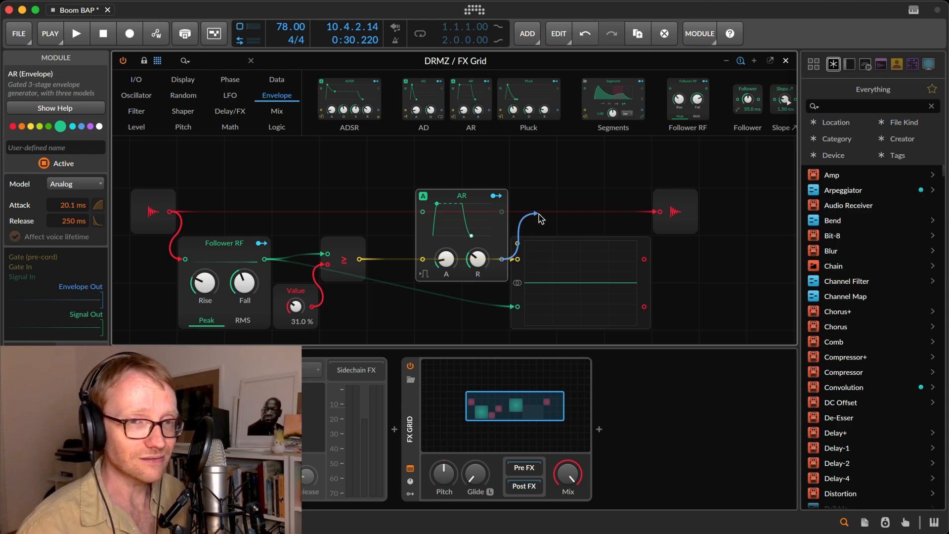
{"action": "left_click_drag", "start_coordinate": [540, 218], "coordinate": [541, 219]}
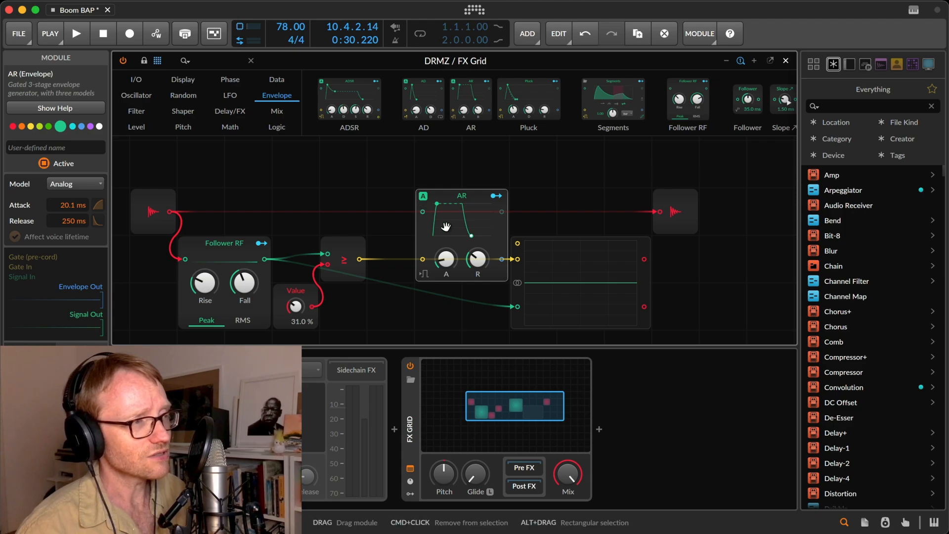
{"action": "key", "text": "F1"}
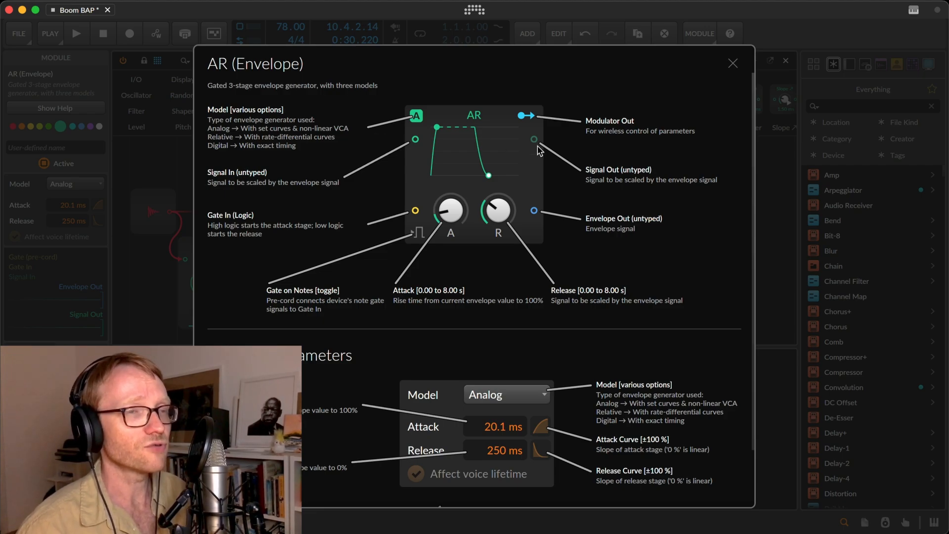
{"action": "key", "text": "Escape"}
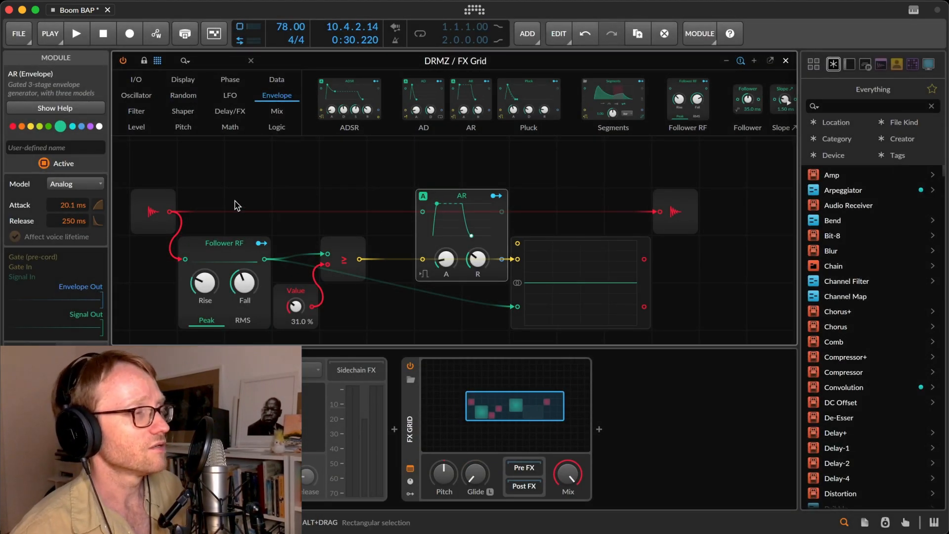
Connect the audio input to the AR module's signal input and its signal output to the audio output.
{"action": "left_click_drag", "start_coordinate": [171, 212], "coordinate": [425, 216]}
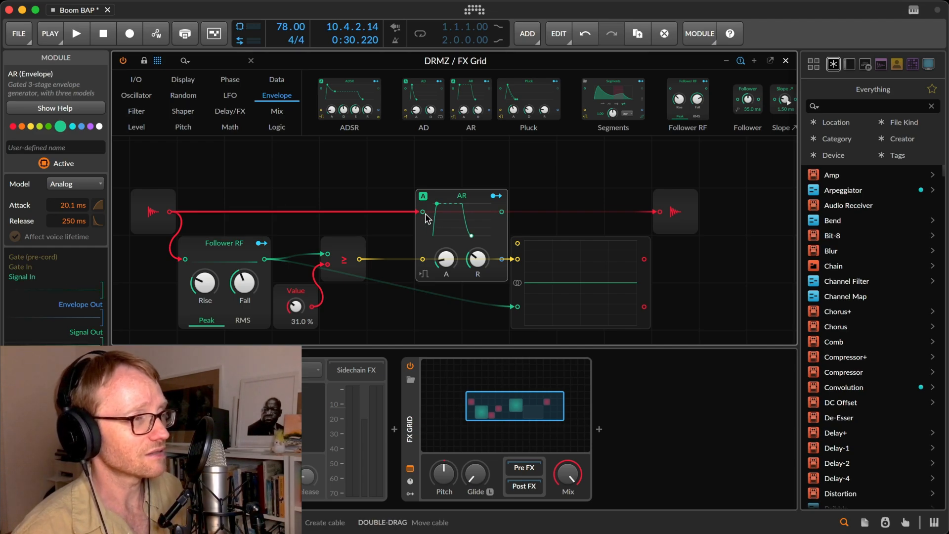
{"action": "left_click_drag", "start_coordinate": [502, 212], "coordinate": [648, 215]}
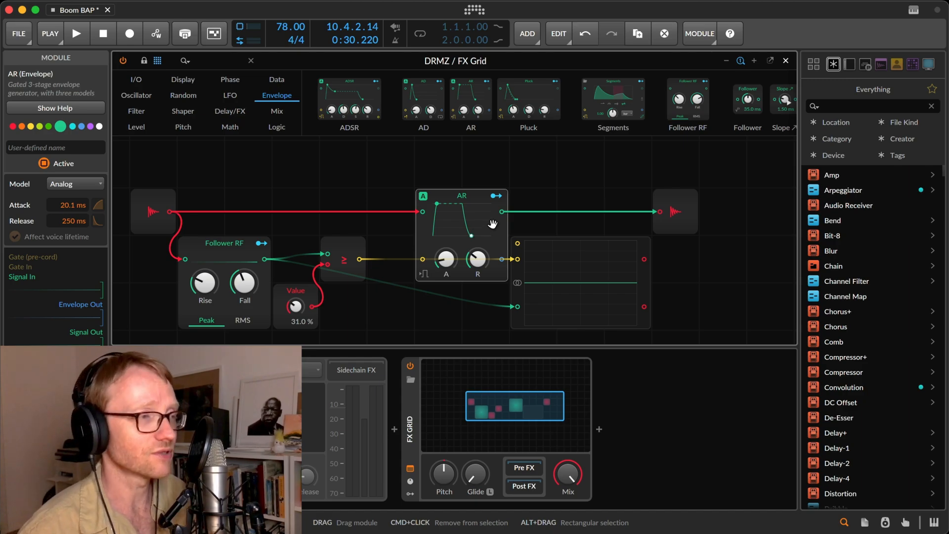
{"action": "left_click_drag", "start_coordinate": [502, 211], "coordinate": [502, 247]}
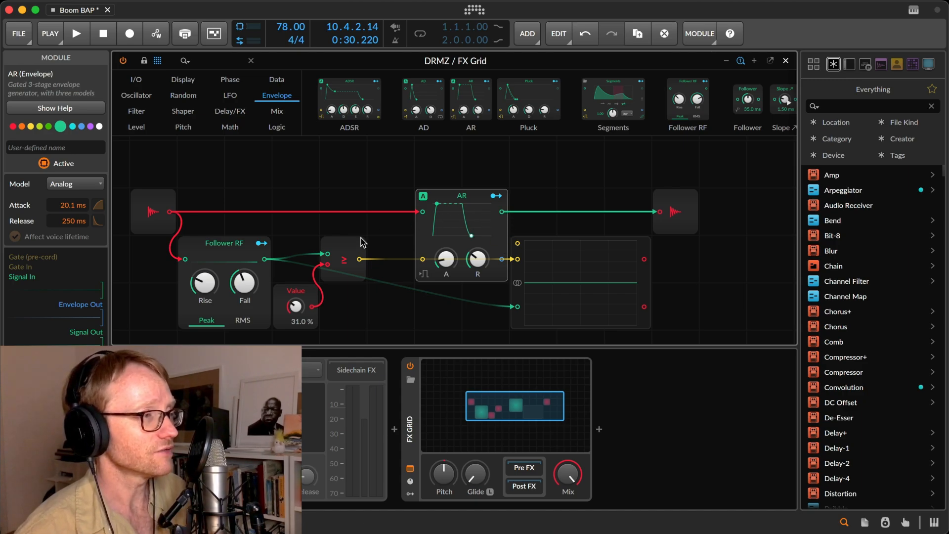
Connect the ≥ output to the AR gate input, set the release to 166 ms during playback and stop the loop.
{"action": "left_click_drag", "start_coordinate": [359, 259], "coordinate": [423, 259]}
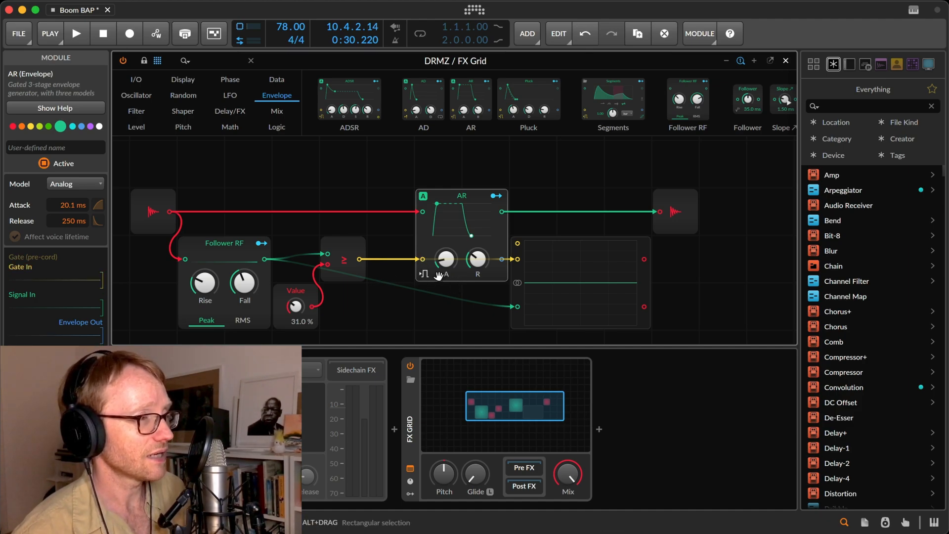
{"action": "key", "text": "space"}
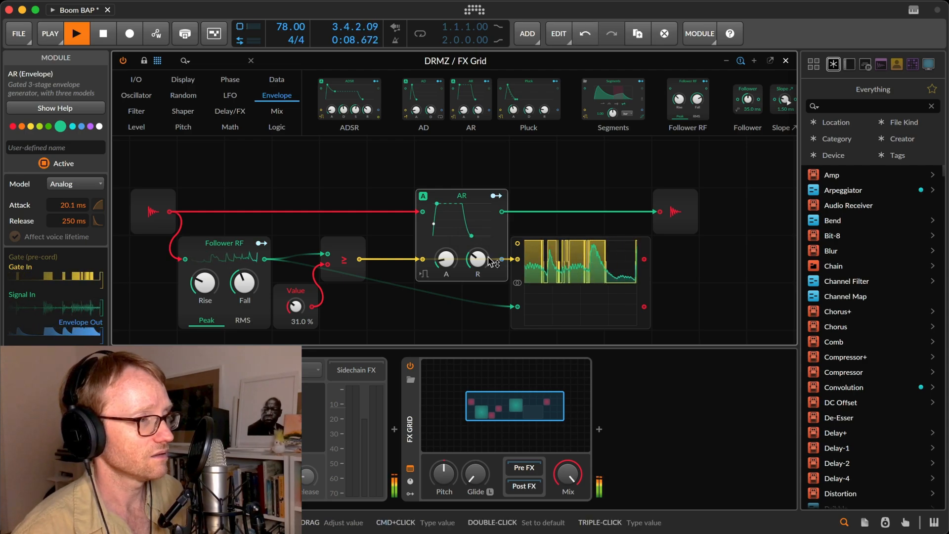
{"action": "mouse_move", "coordinate": [477, 258]}
{"action": "left_mouse_down"}
{"action": "mouse_move", "coordinate": [477, 287]}
{"action": "mouse_move", "coordinate": [483, 261]}
{"action": "left_mouse_up"}
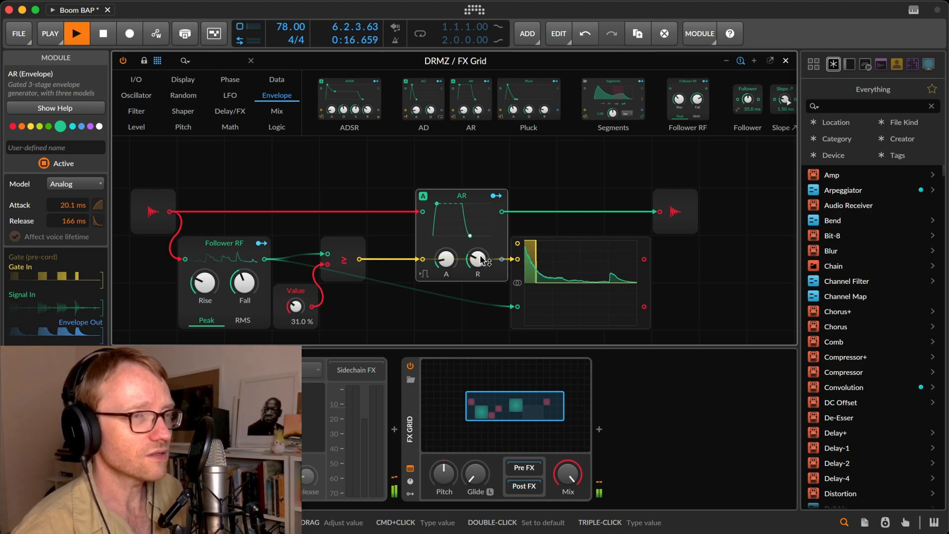
{"action": "key", "text": "space"}
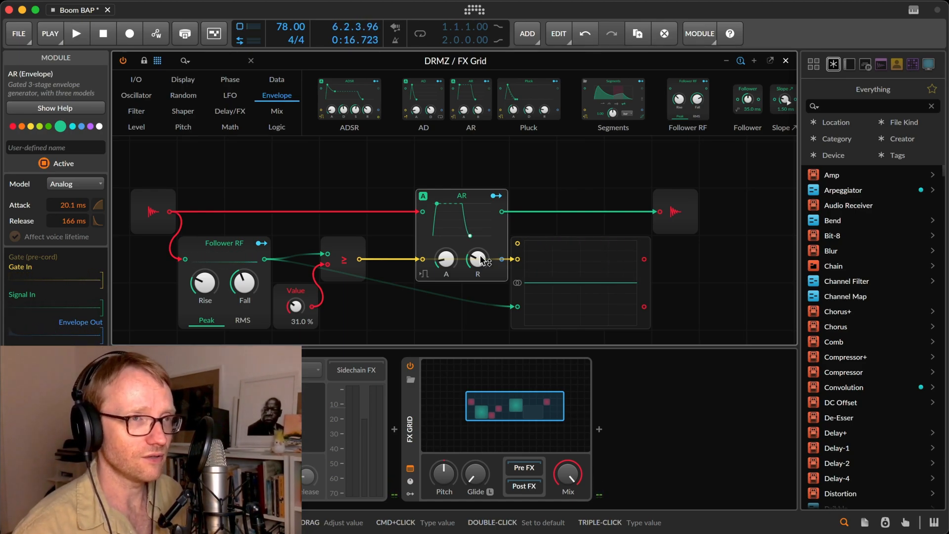
Route the audio input directly to the audio output through an Attenuate module, placed one grid column away from the output.
{"action": "left_click", "coordinate": [297, 291]}
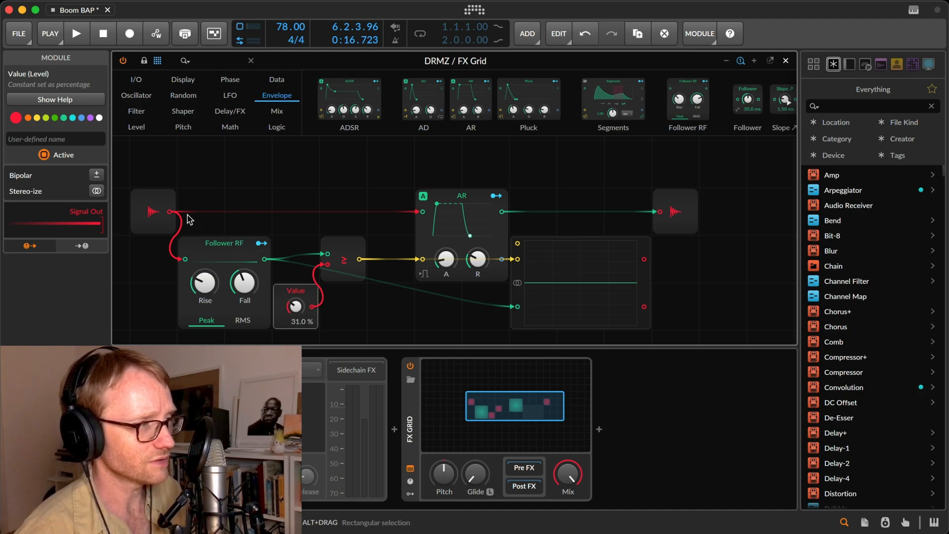
{"action": "left_click_drag", "start_coordinate": [170, 212], "coordinate": [641, 200]}
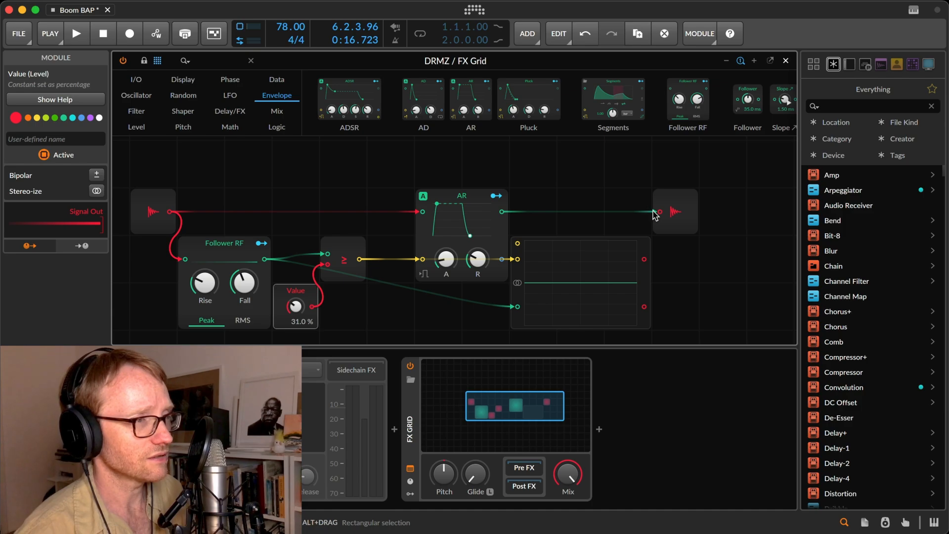
{"action": "double_click", "coordinate": [658, 210]}
{"action": "left_click_drag", "start_coordinate": [170, 212], "coordinate": [663, 217]}
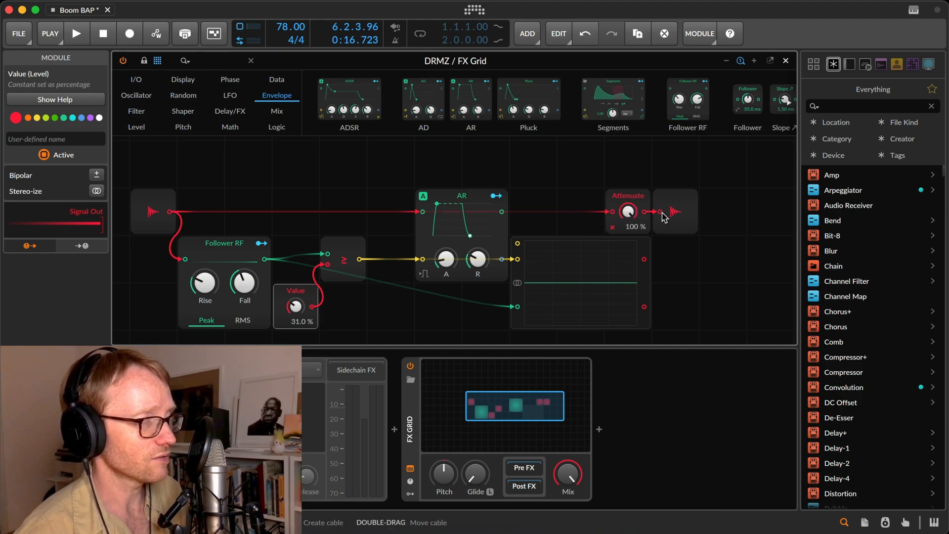
{"action": "left_click_drag", "start_coordinate": [662, 217], "coordinate": [580, 198]}
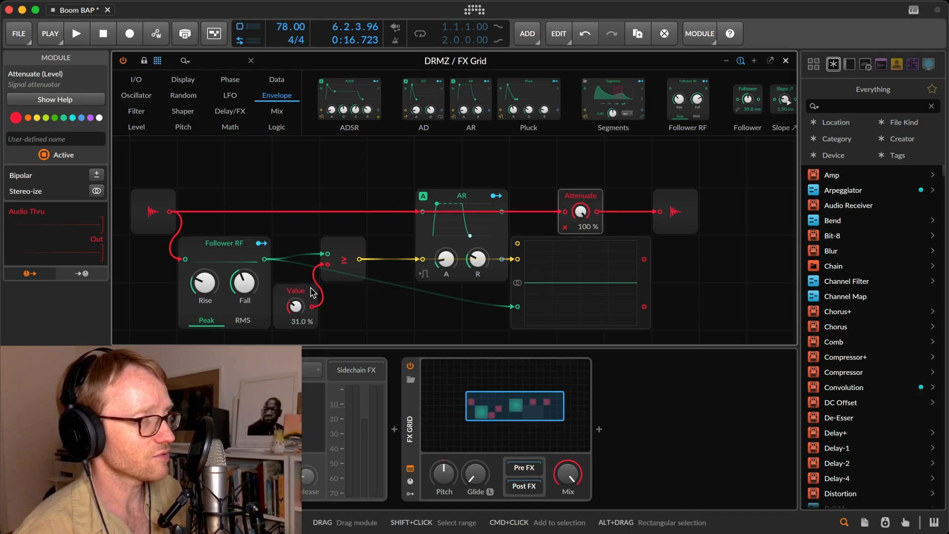
Replace Attenuate with Multiply, feeding it from Value and sending its output to the Oscilloscope's first input, with the second input disconnected.
{"action": "right_click", "coordinate": [582, 197]}
{"action": "left_click", "coordinate": [616, 315]}
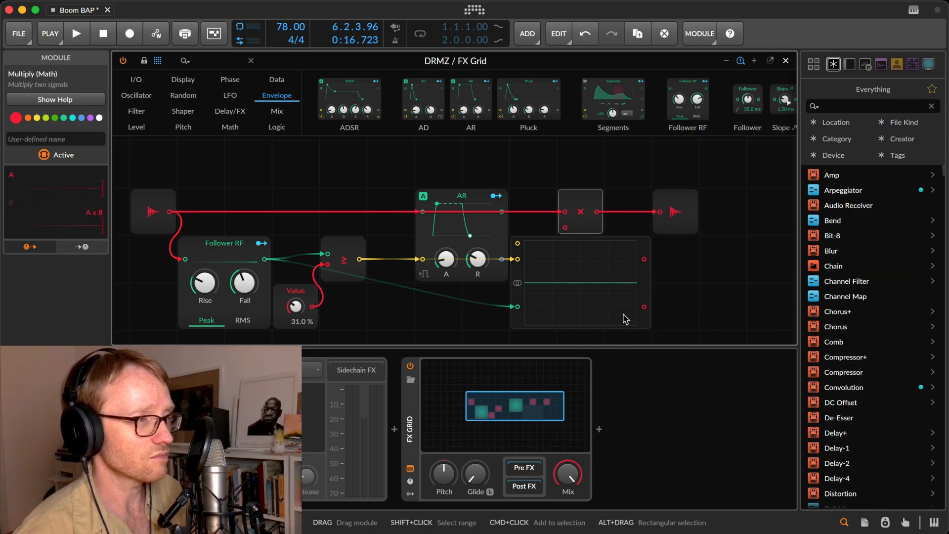
{"action": "left_click_drag", "start_coordinate": [312, 306], "coordinate": [517, 260]}
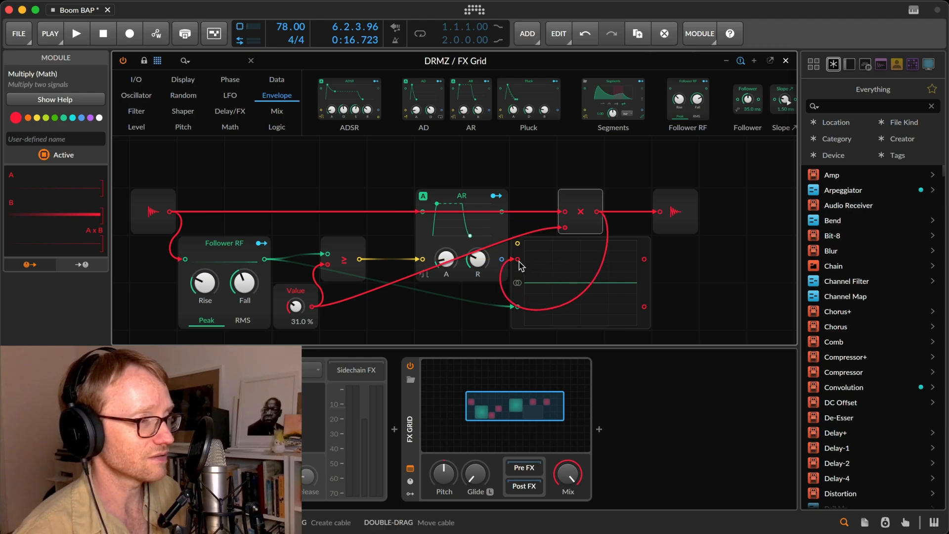
{"action": "left_click_drag", "start_coordinate": [517, 306], "coordinate": [503, 312]}
Play the loop and sweep the Value multiplier up and down between 38% and 100%, ending at 100%.
{"action": "key", "text": "space"}
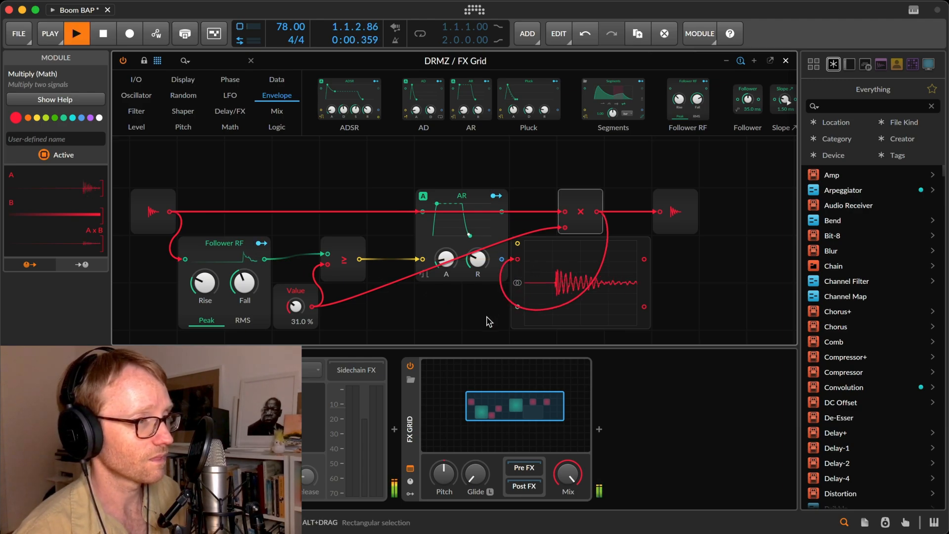
{"action": "left_click_drag", "start_coordinate": [297, 304], "coordinate": [297, 269]}
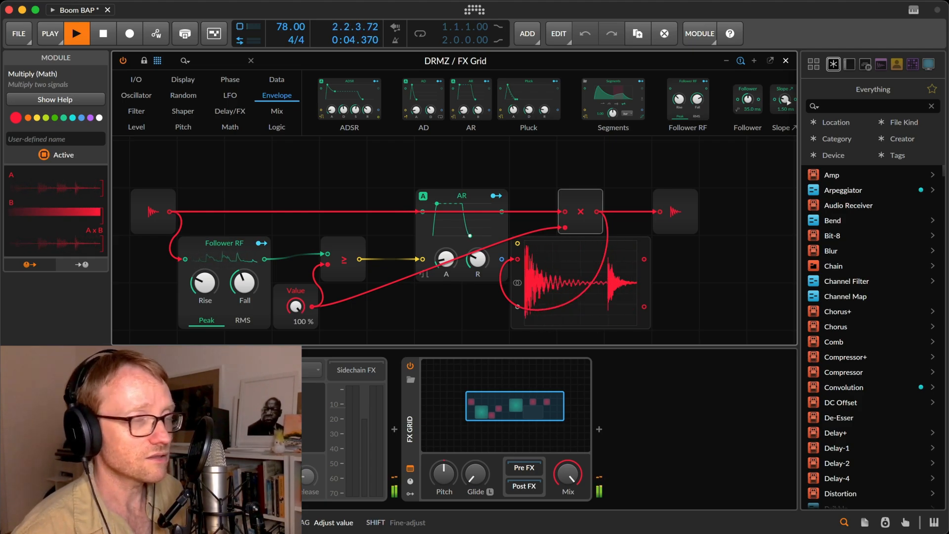
{"action": "left_click_drag", "start_coordinate": [296, 269], "coordinate": [297, 297]}
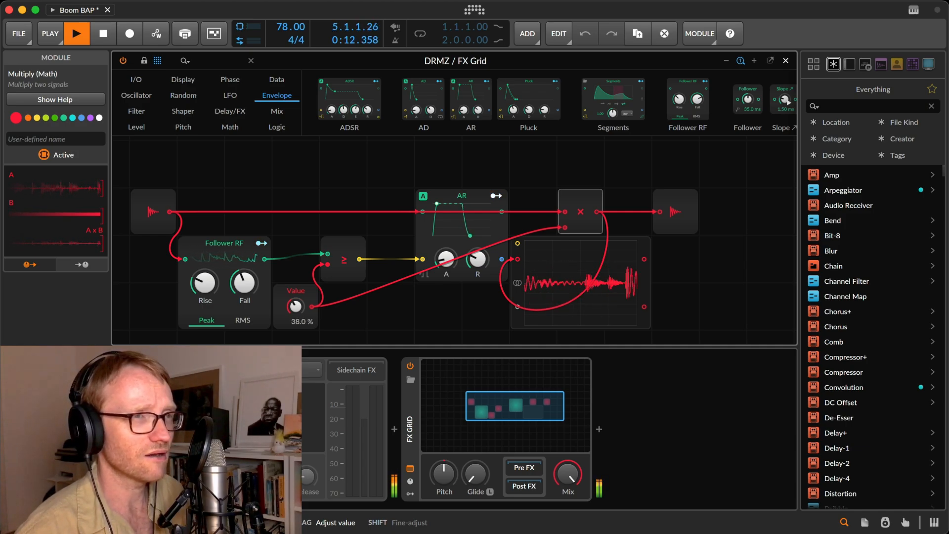
{"action": "mouse_move", "coordinate": [296, 298]}
{"action": "left_mouse_down"}
{"action": "mouse_move", "coordinate": [297, 310]}
{"action": "mouse_move", "coordinate": [297, 282]}
{"action": "left_mouse_up"}
Replace the Value module with a Level module and lower it to -Inf dB.
{"action": "left_click", "coordinate": [304, 289]}
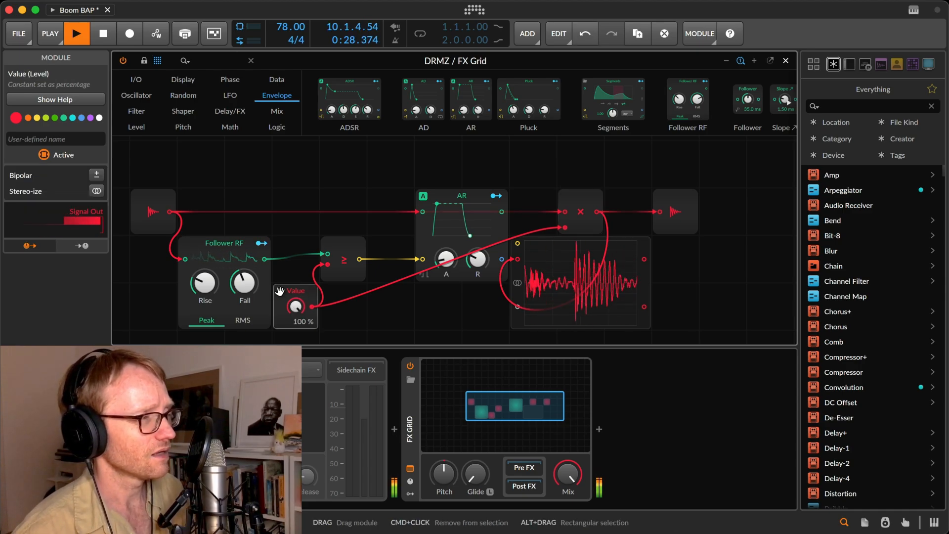
{"action": "right_click", "coordinate": [300, 293]}
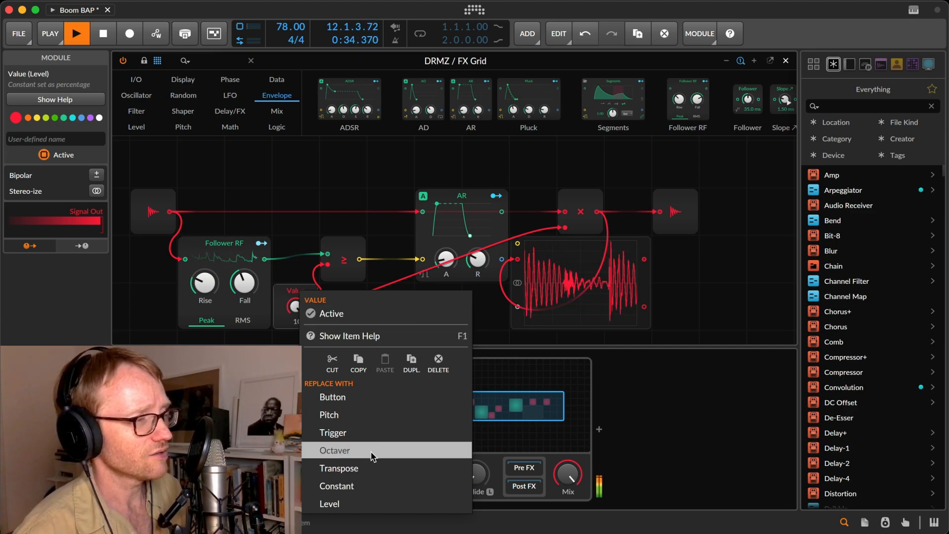
{"action": "left_click", "coordinate": [356, 504]}
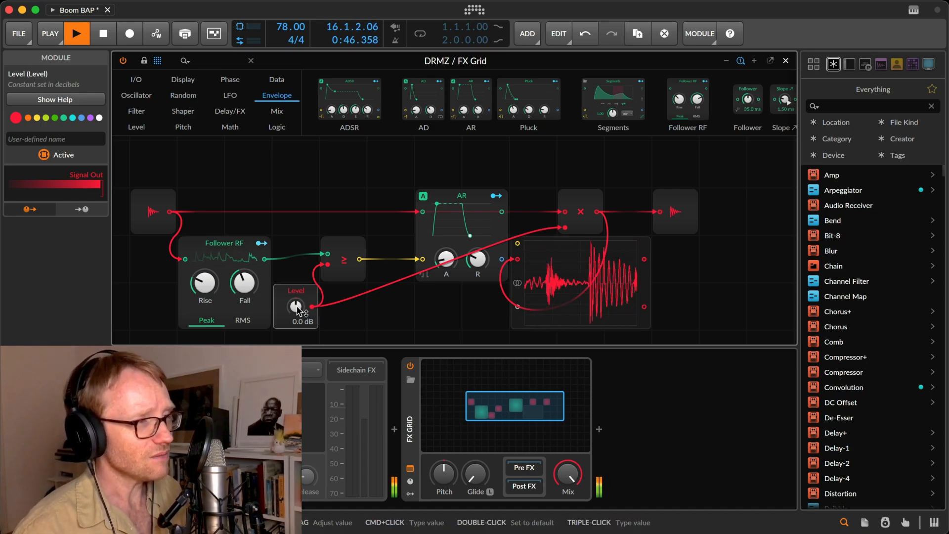
{"action": "left_click_drag", "start_coordinate": [296, 307], "coordinate": [297, 390]}
Set the Oscilloscope's Y-axis scale to Log, wire the Level module to its second input and colour the Level module yellow.
{"action": "left_click", "coordinate": [543, 297]}
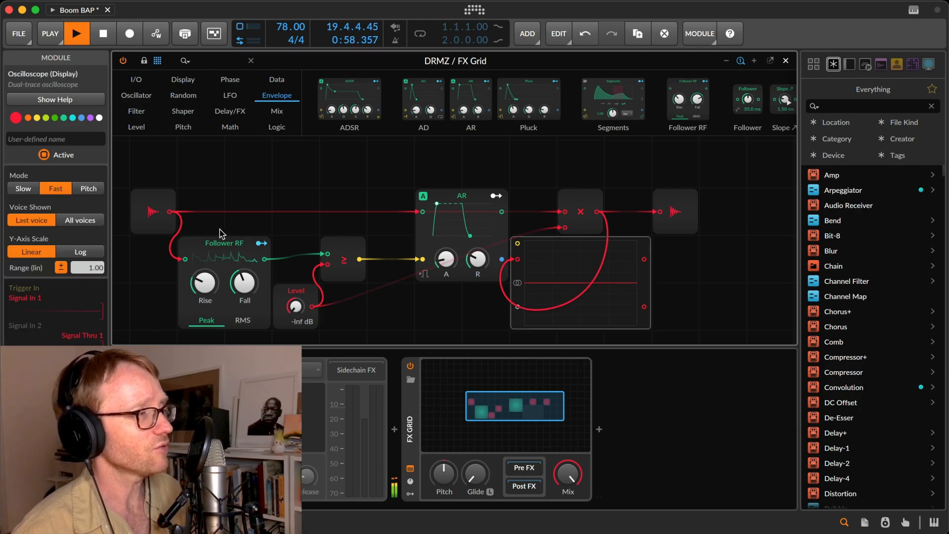
{"action": "left_click", "coordinate": [72, 255]}
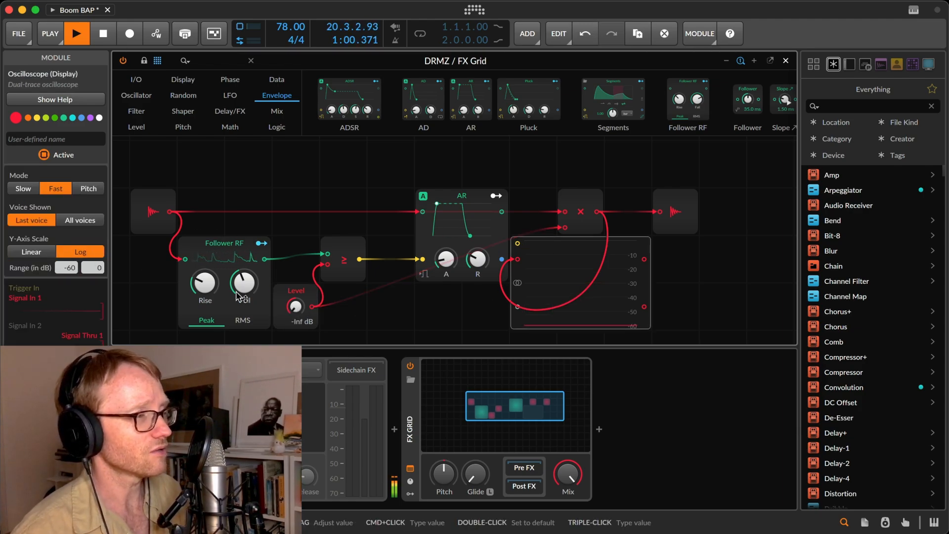
{"action": "left_click_drag", "start_coordinate": [296, 306], "coordinate": [296, 295]}
{"action": "left_click_drag", "start_coordinate": [311, 307], "coordinate": [524, 318]}
{"action": "left_click", "coordinate": [297, 294]}
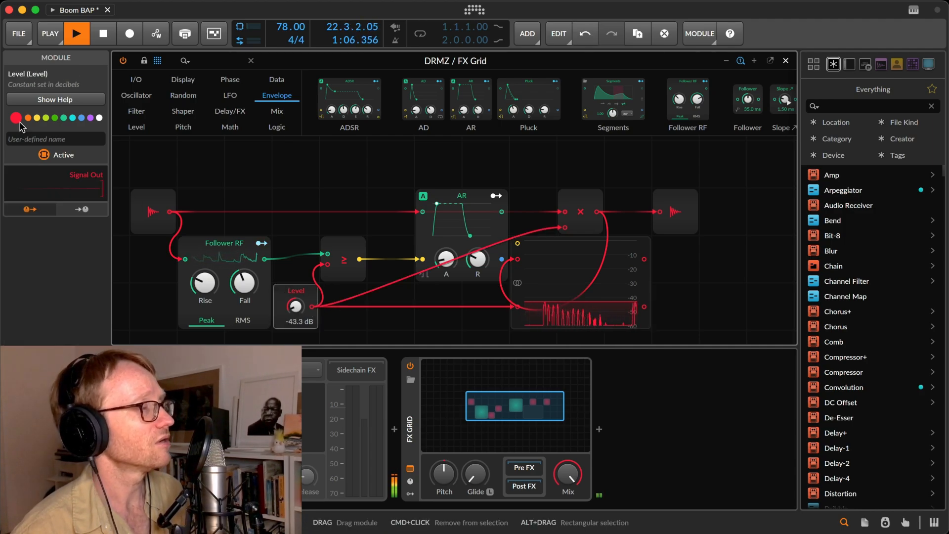
{"action": "left_click", "coordinate": [37, 118]}
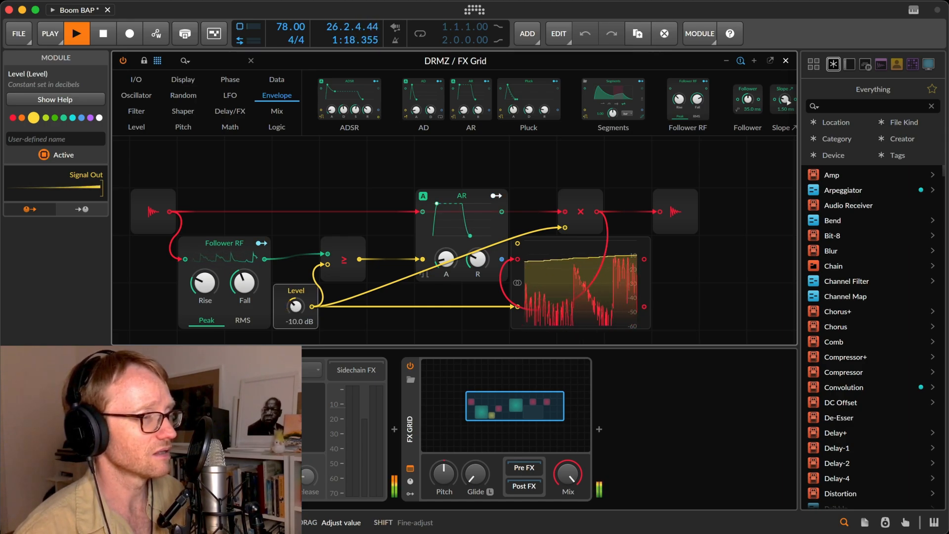
Raise the Level module through -10.0 dB to 0.0 dB and replace it with a Value module.
{"action": "left_click_drag", "start_coordinate": [296, 306], "coordinate": [300, 295]}
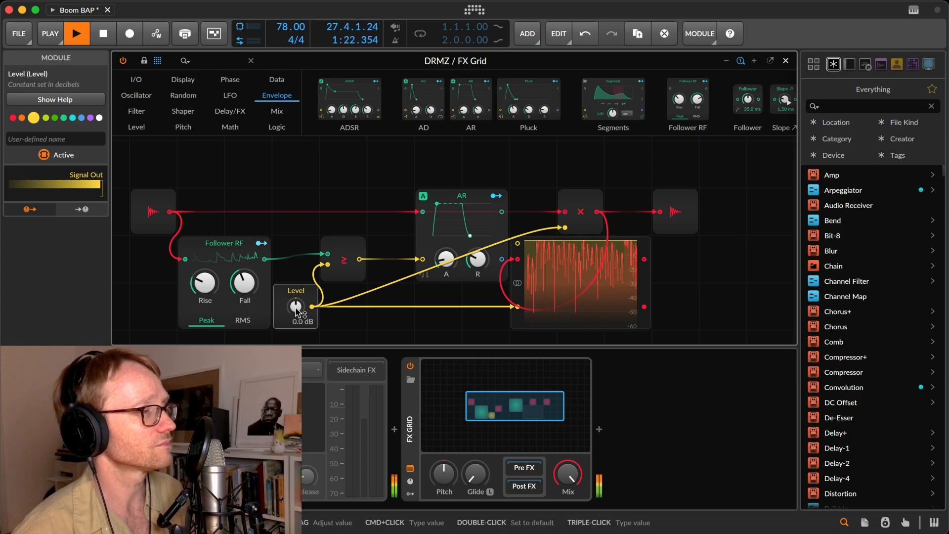
{"action": "right_click", "coordinate": [299, 294]}
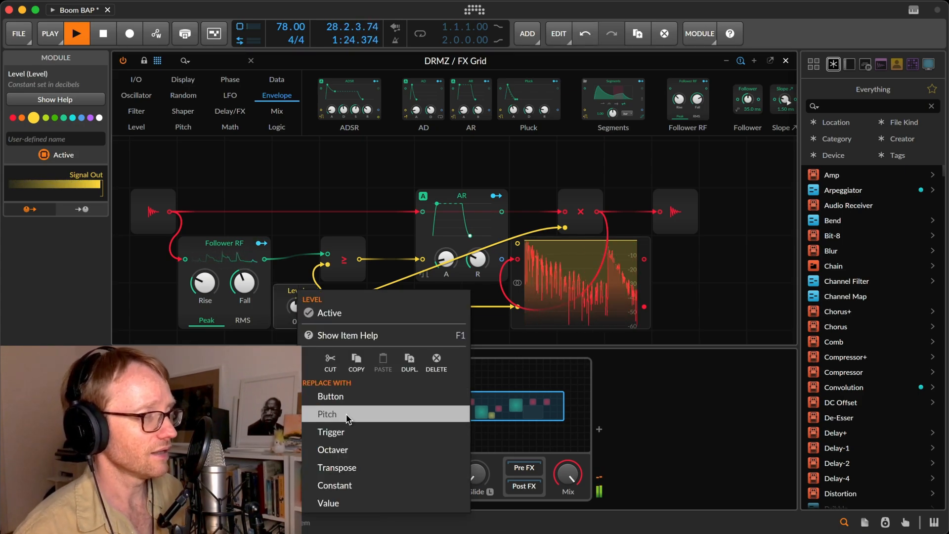
{"action": "left_click", "coordinate": [352, 503]}
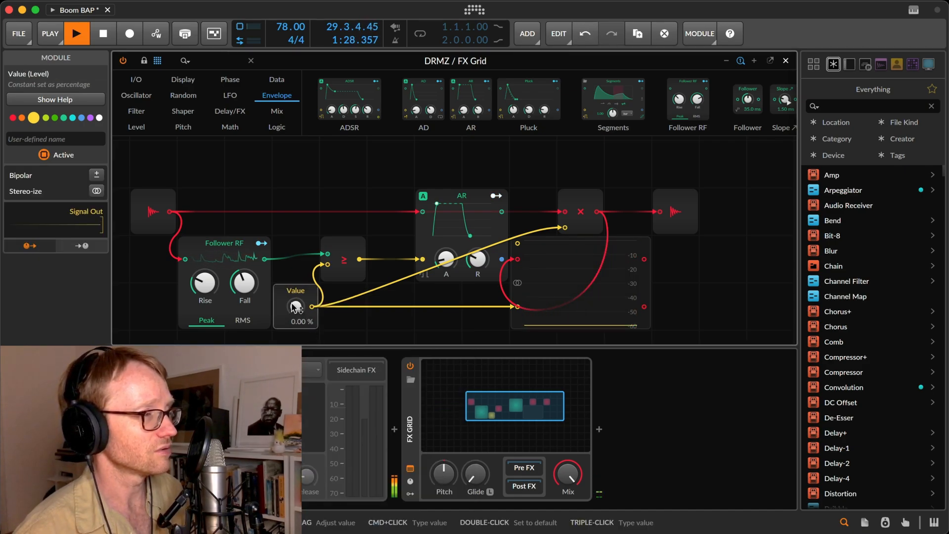
Sweep the Value multiplier between 48% and 0% during playback, settle on 42.5% and stop the loop.
{"action": "mouse_move", "coordinate": [295, 312]}
{"action": "left_mouse_down"}
{"action": "mouse_move", "coordinate": [304, 306]}
{"action": "mouse_move", "coordinate": [303, 327]}
{"action": "left_mouse_up"}
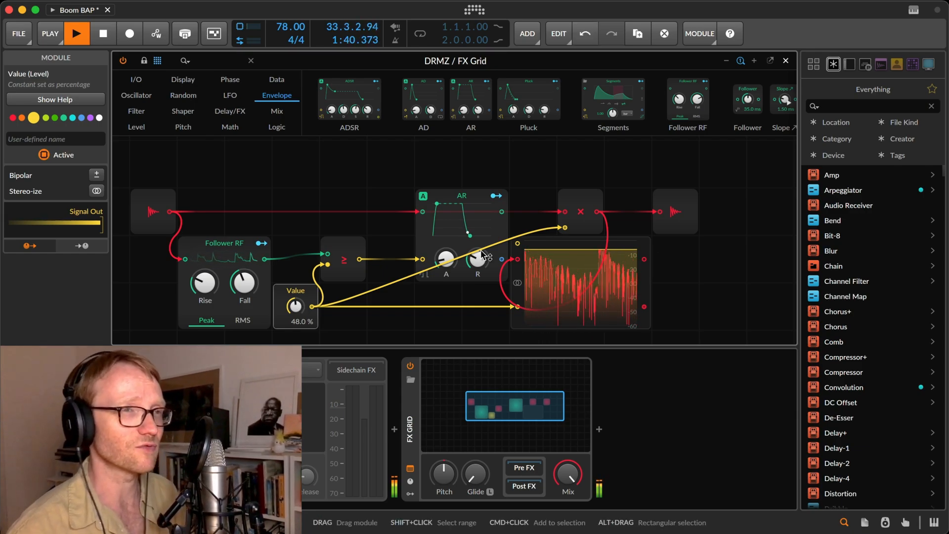
{"action": "left_click_drag", "start_coordinate": [297, 306], "coordinate": [296, 327]}
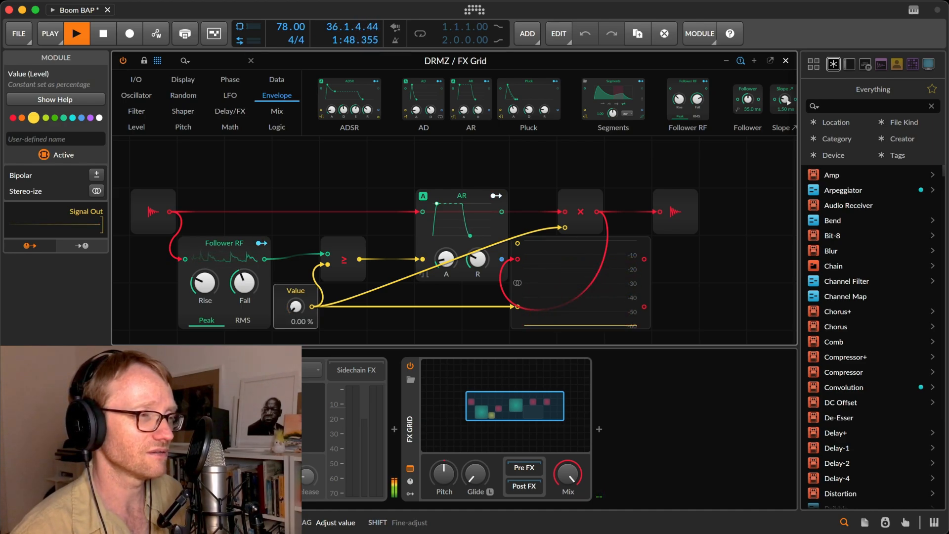
{"action": "left_click_drag", "start_coordinate": [296, 327], "coordinate": [296, 307]}
{"action": "key", "text": "space"}
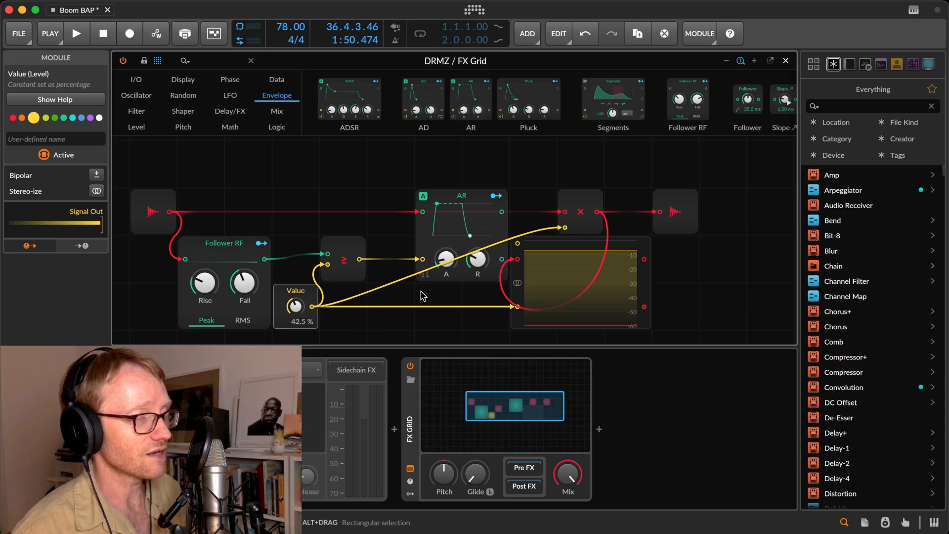
Delete the Multiply module and reconnect the AR signal output to the audio output.
{"action": "left_click", "coordinate": [574, 207]}
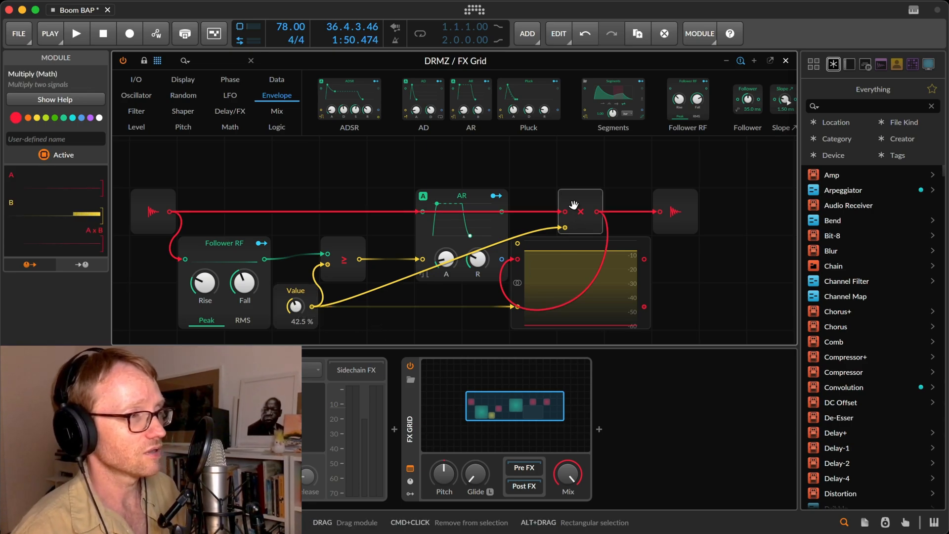
{"action": "key", "text": "Delete"}
{"action": "left_click_drag", "start_coordinate": [503, 212], "coordinate": [660, 213]}
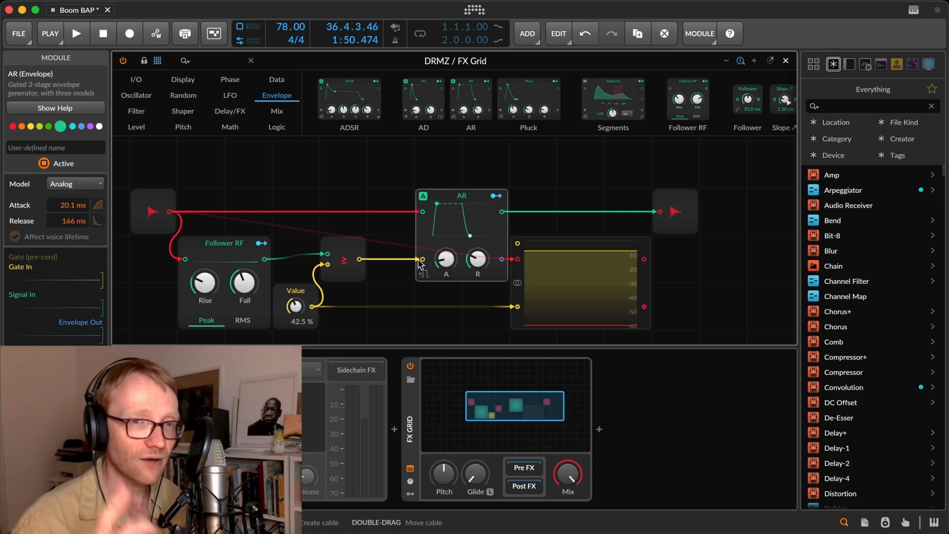
Play the loop, routing the ≥ output to the Oscilloscope's first input, and try the AR output before the audio input on its second.
{"action": "key", "text": "space"}
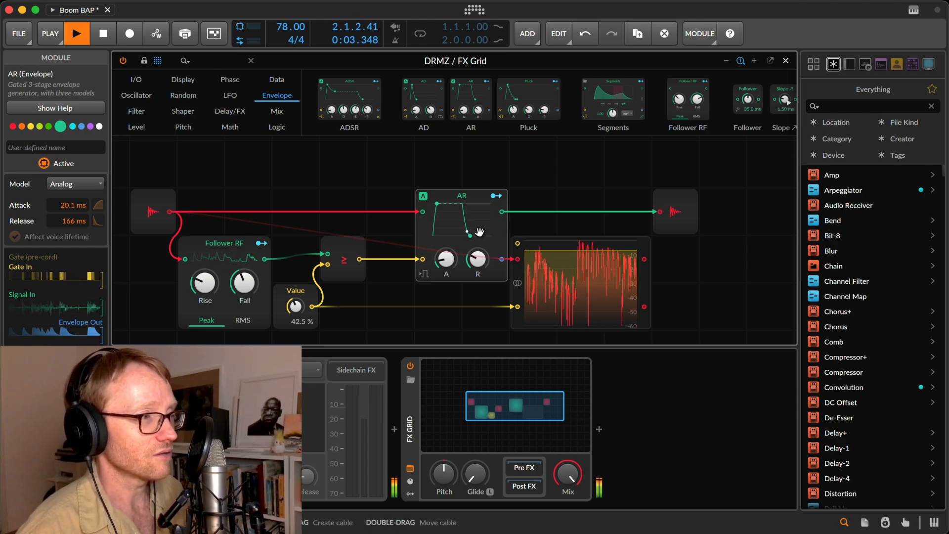
{"action": "mouse_move", "coordinate": [359, 259]}
{"action": "left_mouse_down"}
{"action": "mouse_move", "coordinate": [516, 278]}
{"action": "mouse_move", "coordinate": [517, 260]}
{"action": "left_mouse_up"}
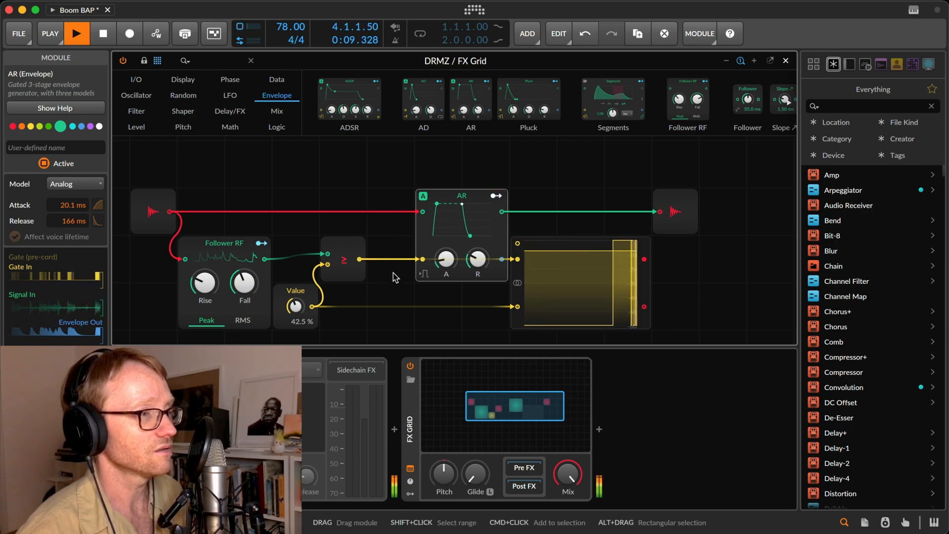
{"action": "left_click", "coordinate": [302, 294]}
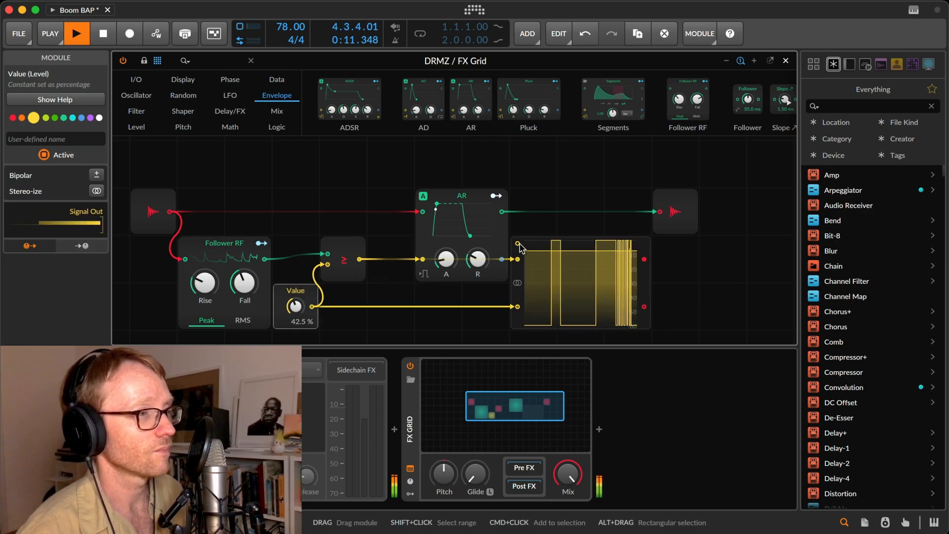
{"action": "left_click_drag", "start_coordinate": [502, 213], "coordinate": [518, 306]}
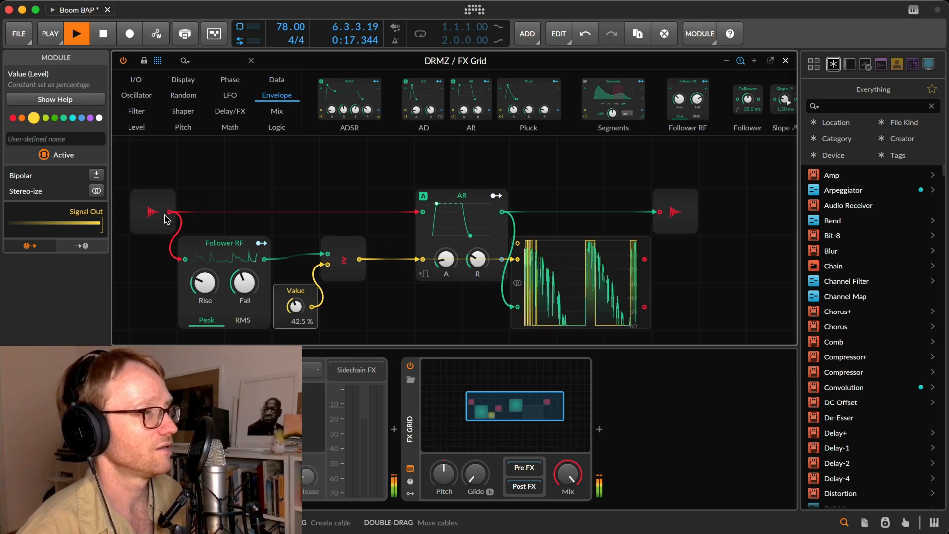
{"action": "left_click_drag", "start_coordinate": [171, 216], "coordinate": [517, 306]}
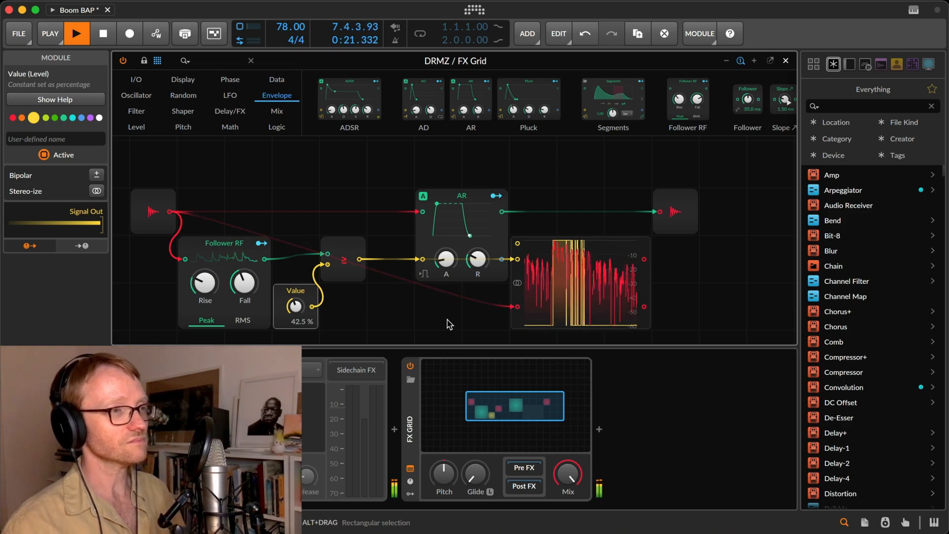
Lower the Value threshold to 37.5%, replace it with a Level module and set that to -16.5 dB.
{"action": "left_click_drag", "start_coordinate": [295, 306], "coordinate": [295, 313]}
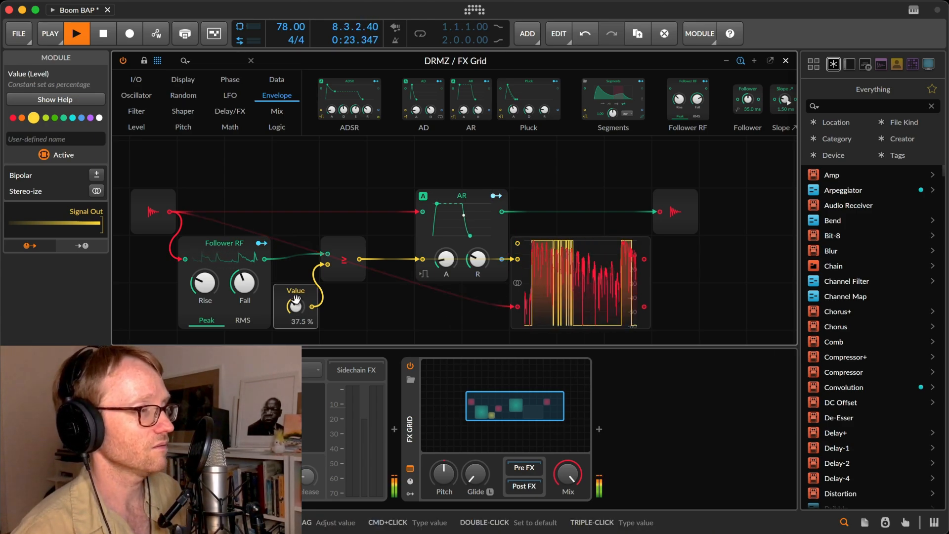
{"action": "right_click", "coordinate": [299, 289]}
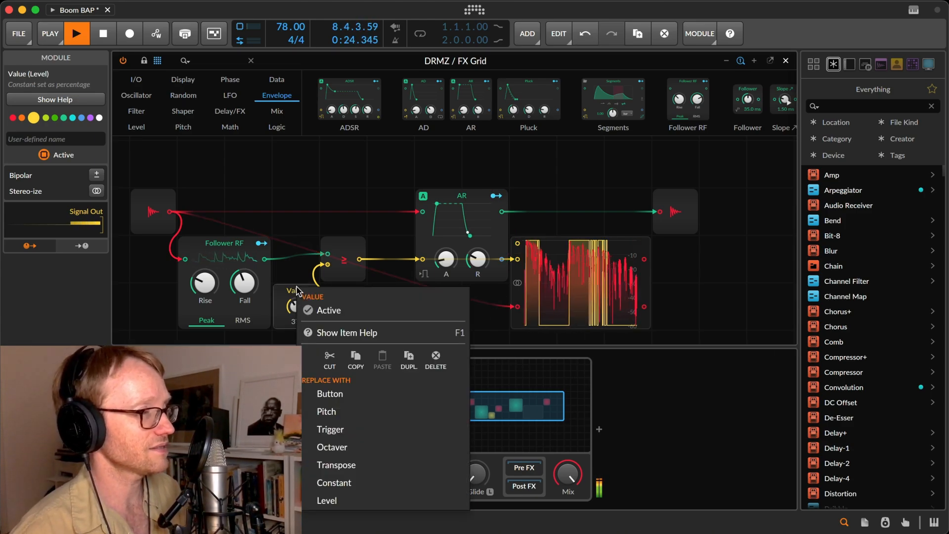
{"action": "left_click", "coordinate": [334, 500]}
{"action": "left_click_drag", "start_coordinate": [295, 306], "coordinate": [296, 323]}
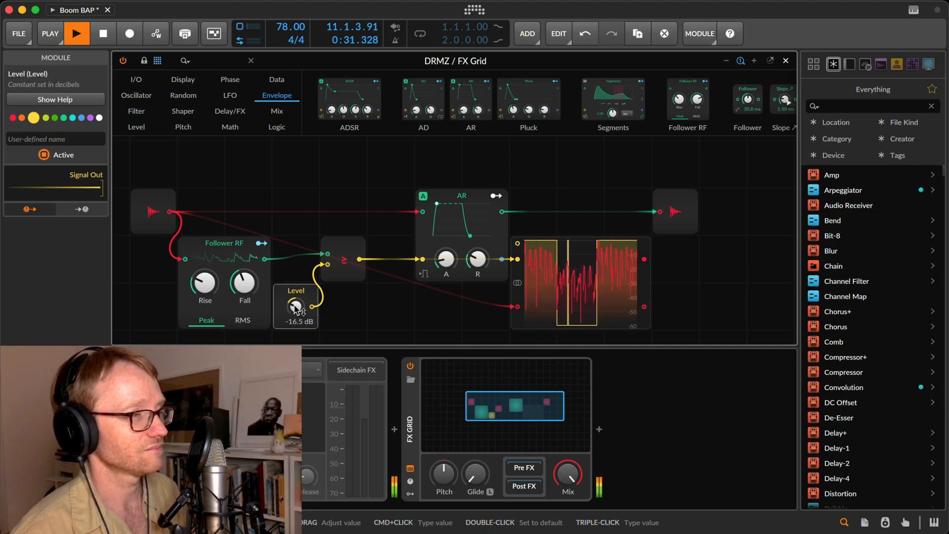
Shorten the AR attack and release slightly while moving the Level threshold through -6.8 dB to -13.7 dB.
{"action": "left_click_drag", "start_coordinate": [436, 204], "coordinate": [435, 203]}
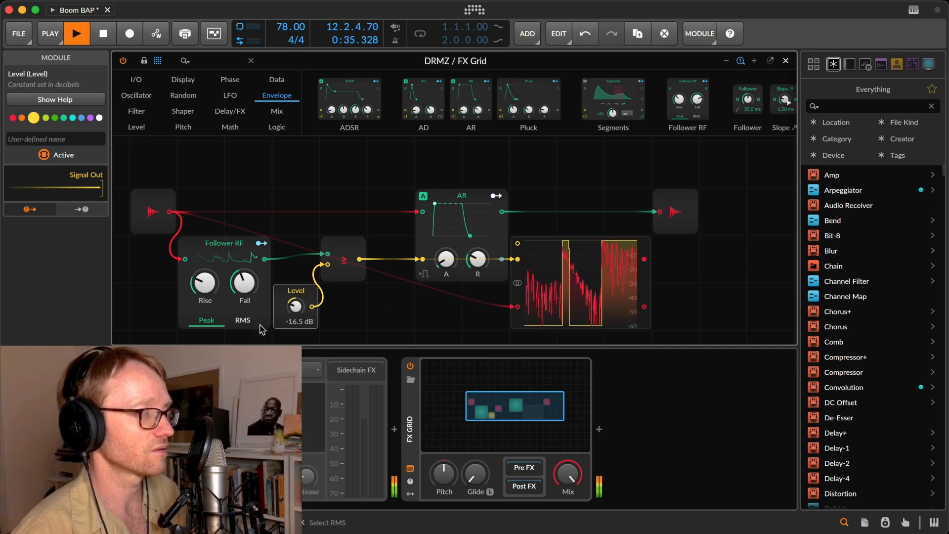
{"action": "left_click_drag", "start_coordinate": [295, 307], "coordinate": [295, 266]}
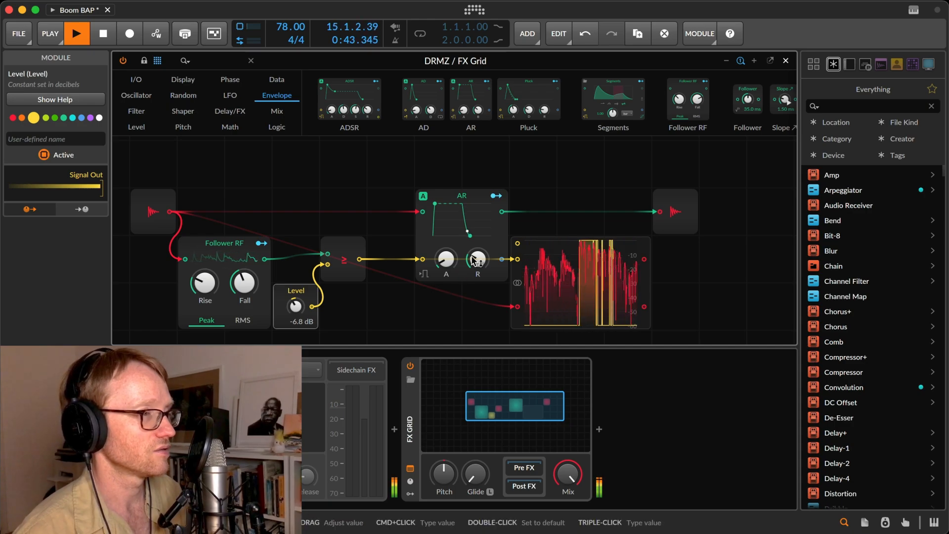
{"action": "left_click_drag", "start_coordinate": [476, 259], "coordinate": [476, 273]}
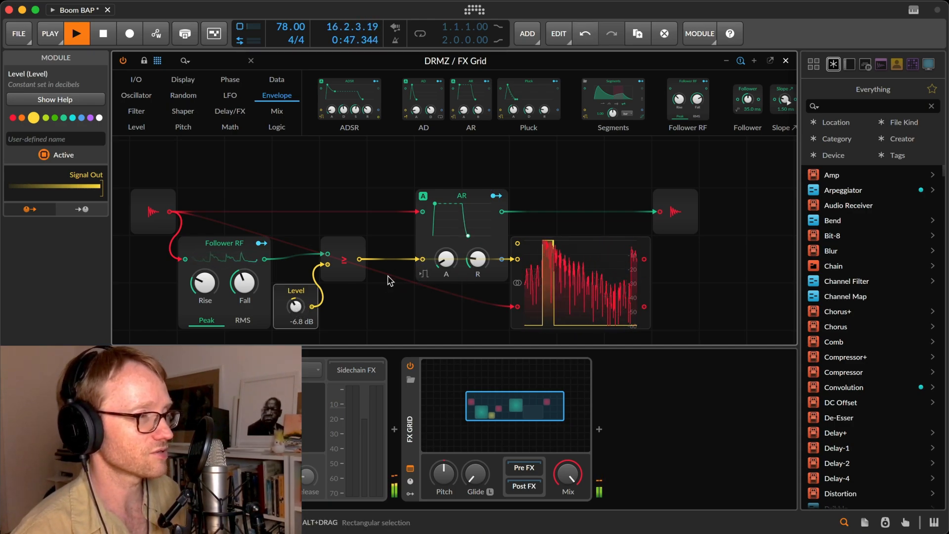
{"action": "mouse_move", "coordinate": [295, 308]}
{"action": "left_mouse_down"}
{"action": "mouse_move", "coordinate": [295, 316]}
{"action": "mouse_move", "coordinate": [298, 307]}
{"action": "left_mouse_up"}
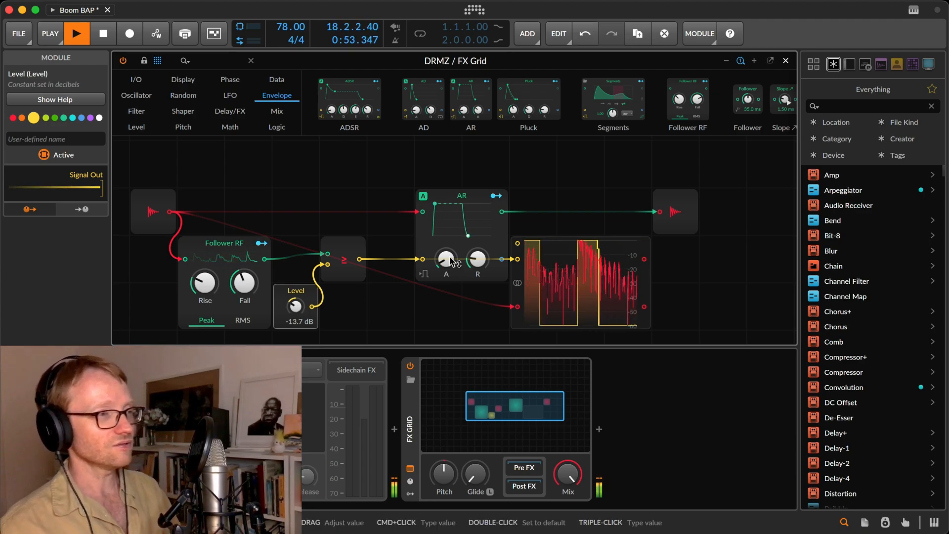
Try a 4.23 ms AR attack, raise it to 39.9 ms, shorten the release slightly and stop playback.
{"action": "left_click_drag", "start_coordinate": [446, 258], "coordinate": [446, 258]}
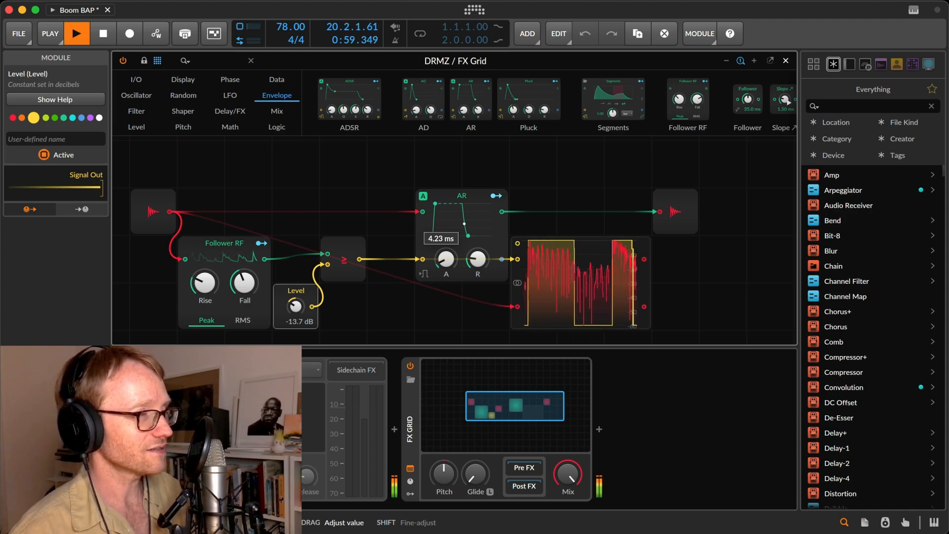
{"action": "left_click_drag", "start_coordinate": [446, 258], "coordinate": [446, 250]}
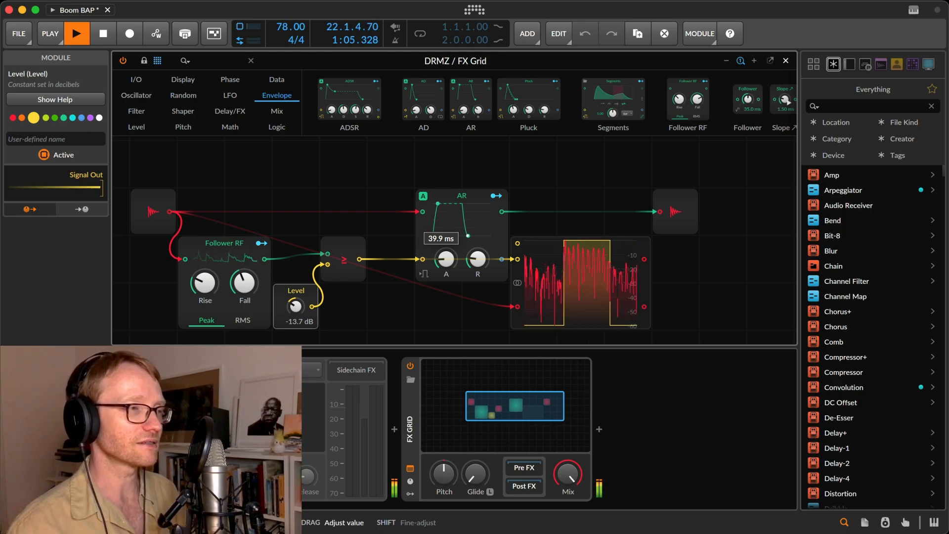
{"action": "left_click_drag", "start_coordinate": [477, 258], "coordinate": [474, 260]}
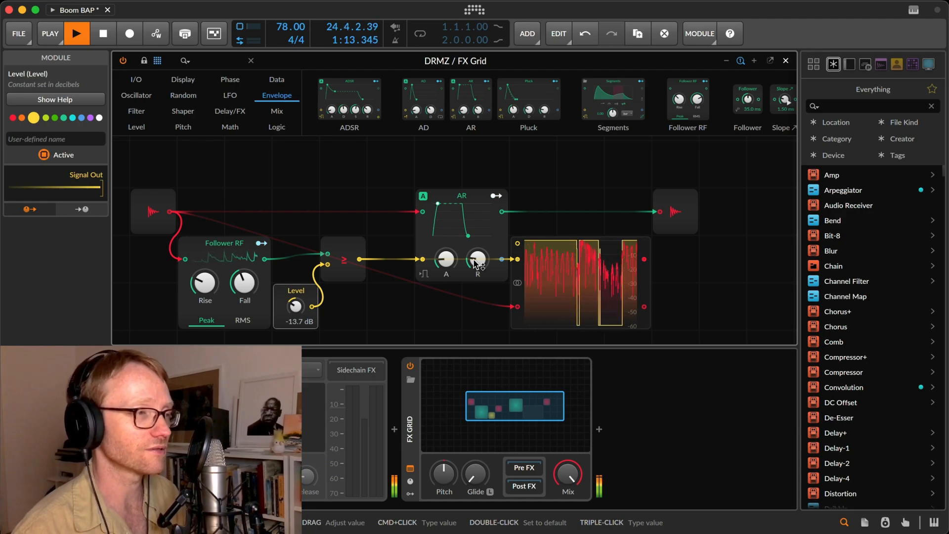
{"action": "left_click_drag", "start_coordinate": [476, 264], "coordinate": [475, 265]}
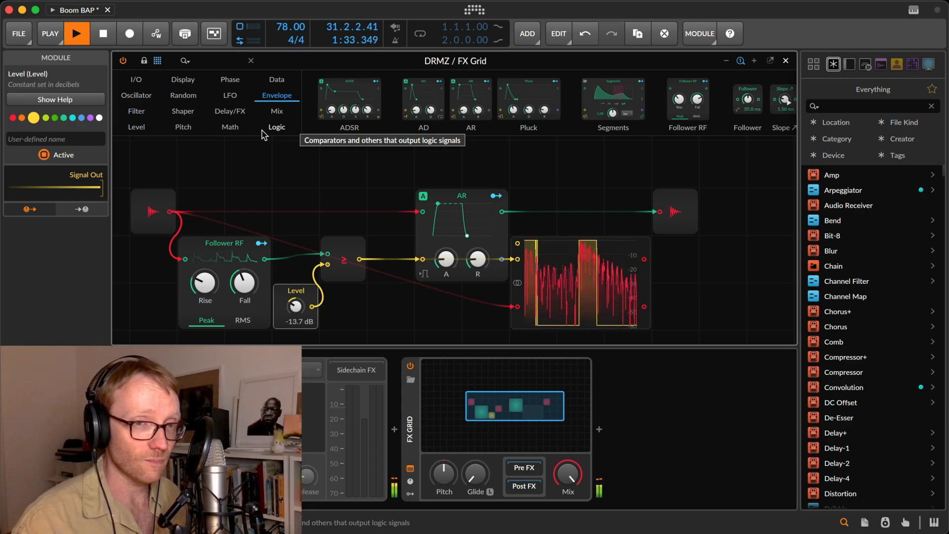
{"action": "key", "text": "space"}
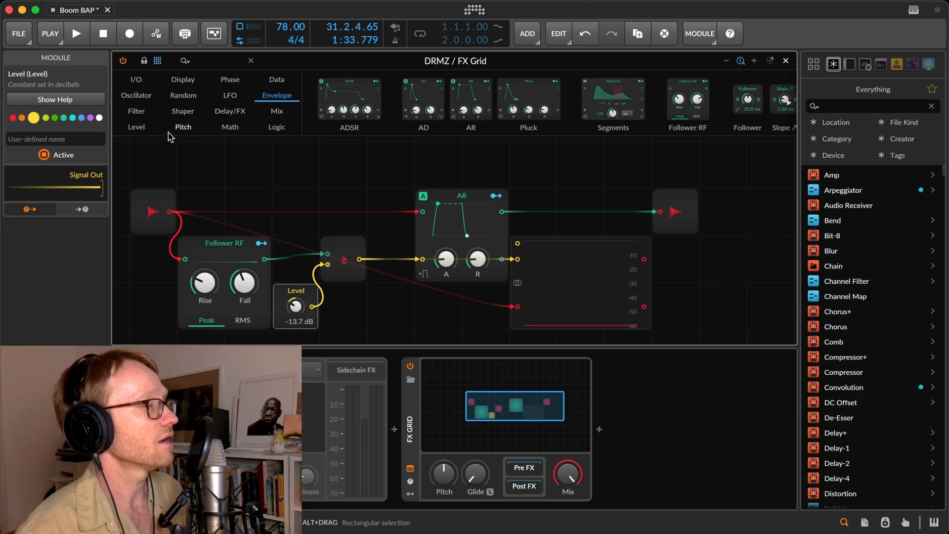
Insert a 39.7 ms Delay module between the audio input and the AR signal input and play the loop.
{"action": "left_click", "coordinate": [230, 111]}
{"action": "left_click_drag", "start_coordinate": [335, 103], "coordinate": [390, 212]}
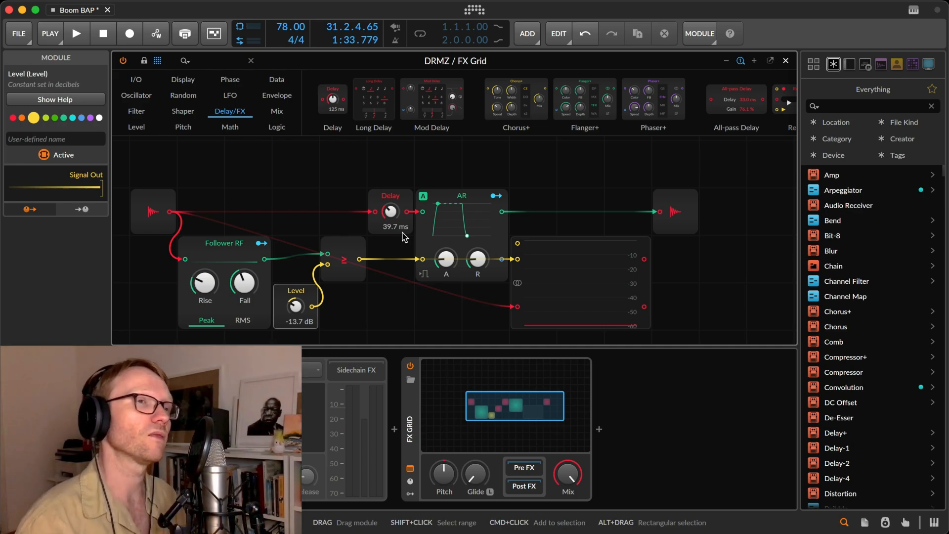
{"action": "key", "text": "space"}
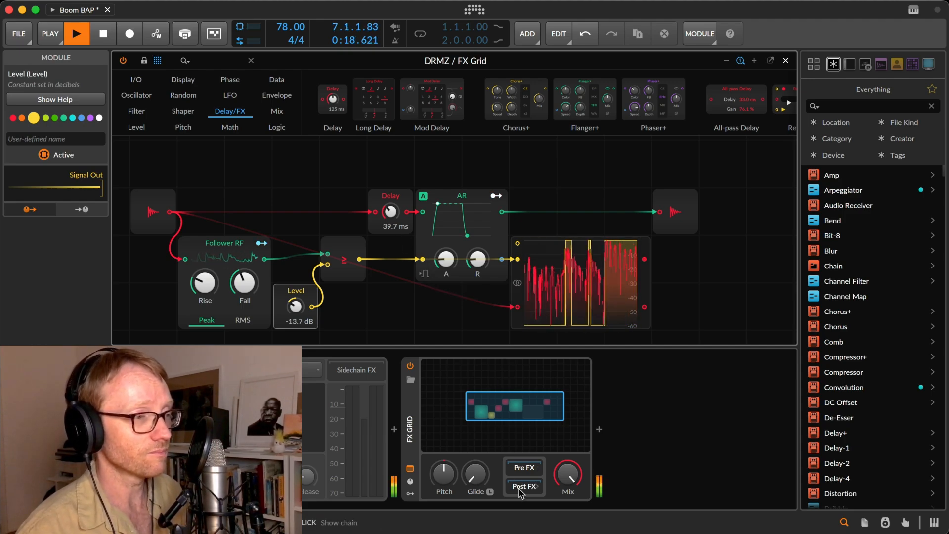
Add a Time Shift device after the FX Grid and set it to -39.7 ms in milliseconds mode.
{"action": "left_click", "coordinate": [599, 428]}
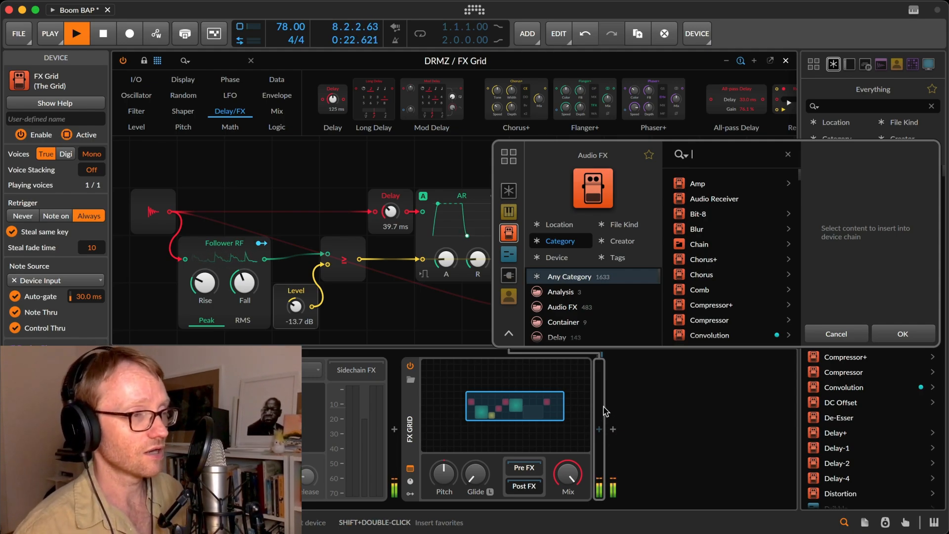
{"action": "type", "text": "shift"}
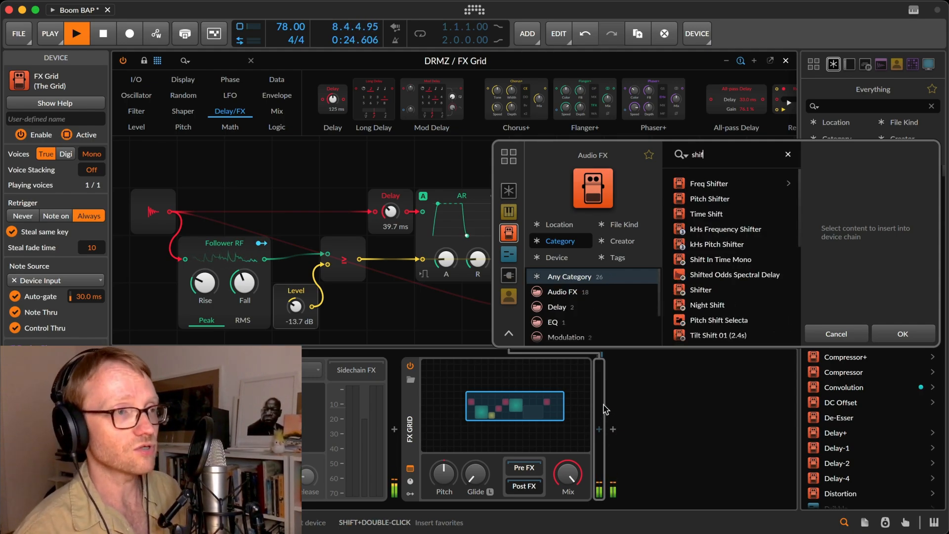
{"action": "left_click", "coordinate": [724, 214]}
{"action": "left_click", "coordinate": [902, 334]}
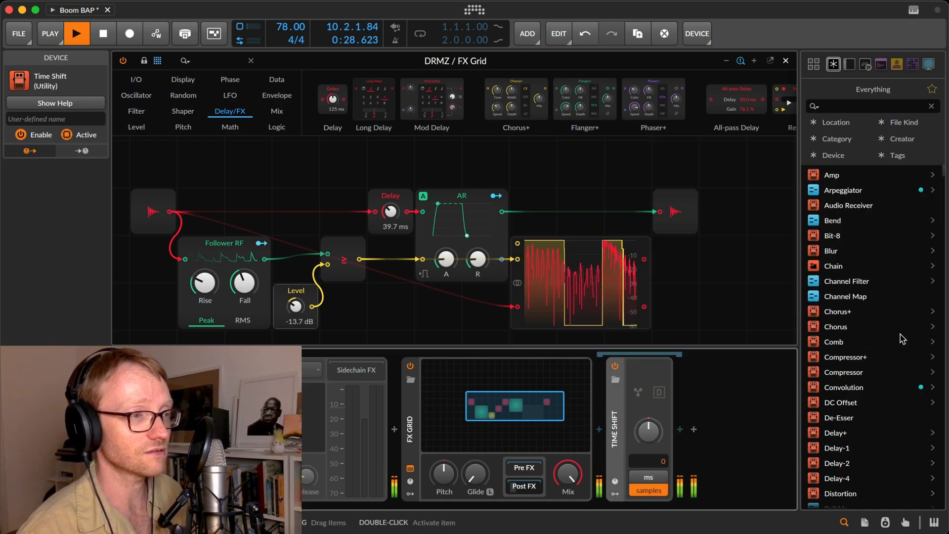
{"action": "mouse_move", "coordinate": [657, 437]}
{"action": "left_mouse_down"}
{"action": "mouse_move", "coordinate": [657, 415]}
{"action": "mouse_move", "coordinate": [648, 430]}
{"action": "mouse_move", "coordinate": [649, 415]}
{"action": "mouse_move", "coordinate": [649, 436]}
{"action": "left_mouse_up"}
{"action": "left_click", "coordinate": [647, 478]}
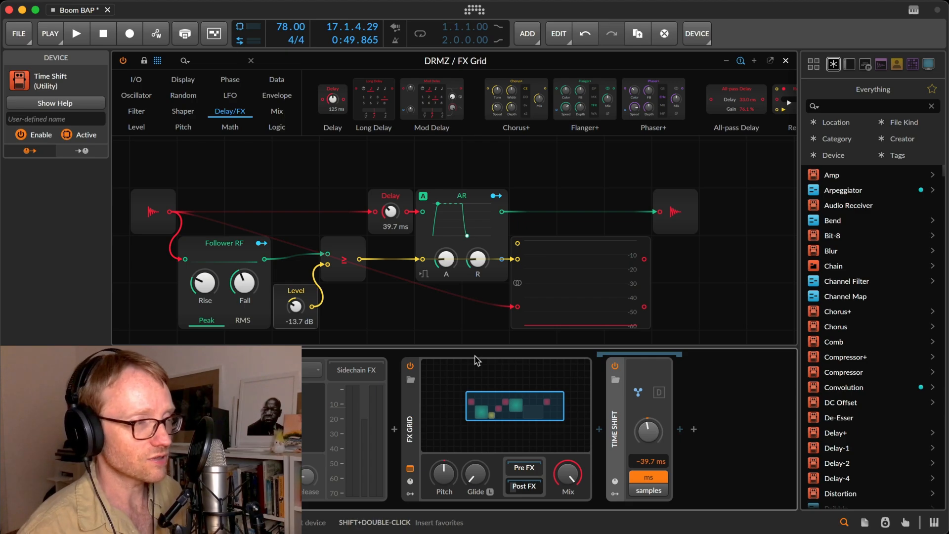
Disable the FX Grid and delete the Time Shift device after it.
{"action": "left_click", "coordinate": [444, 316]}
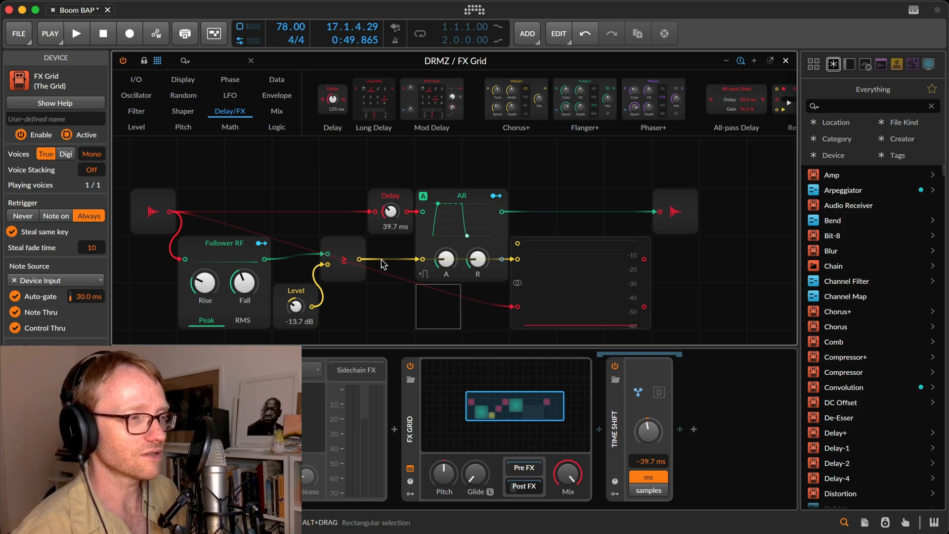
{"action": "left_click", "coordinate": [411, 366]}
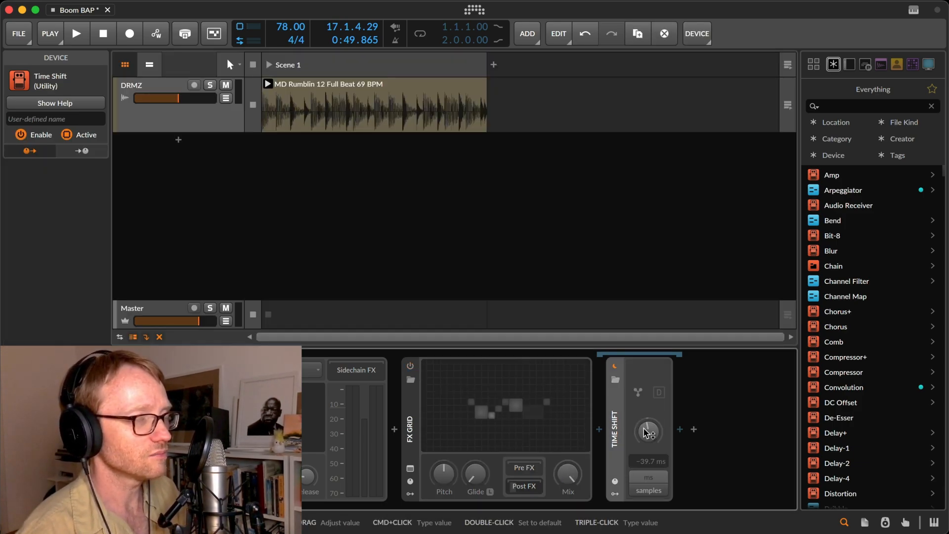
{"action": "key", "text": "Delete"}
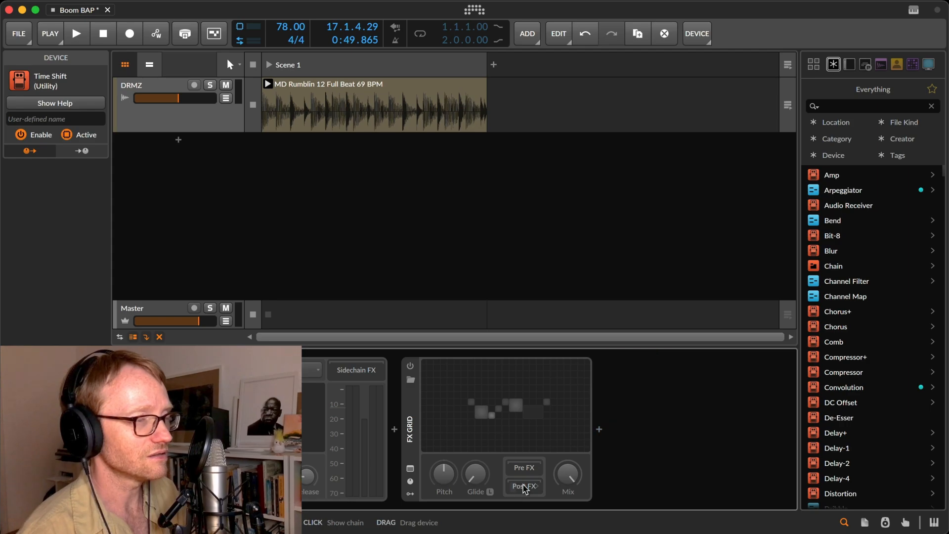
Collapse the old FX Grid, insert a new FX Grid device in the chain and open its editor.
{"action": "double_click", "coordinate": [410, 439]}
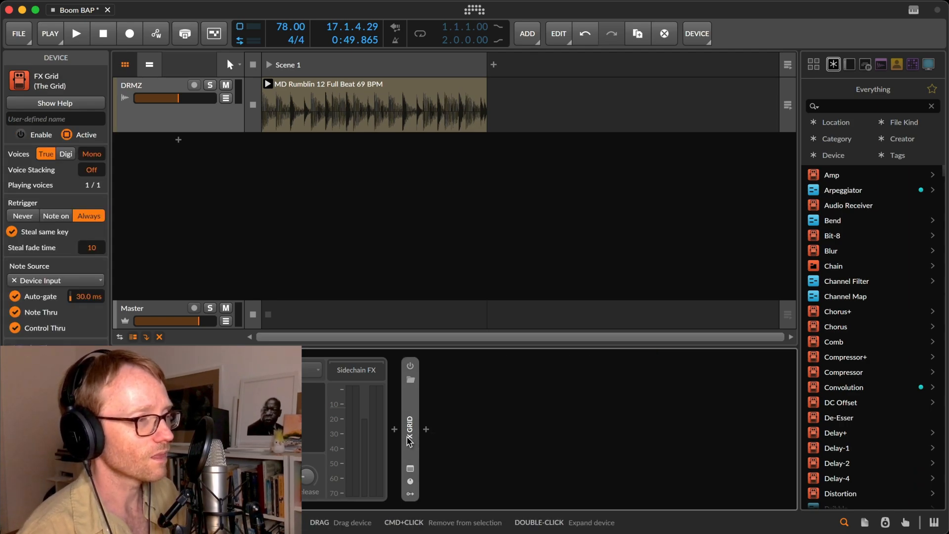
{"action": "key", "text": "Delete"}
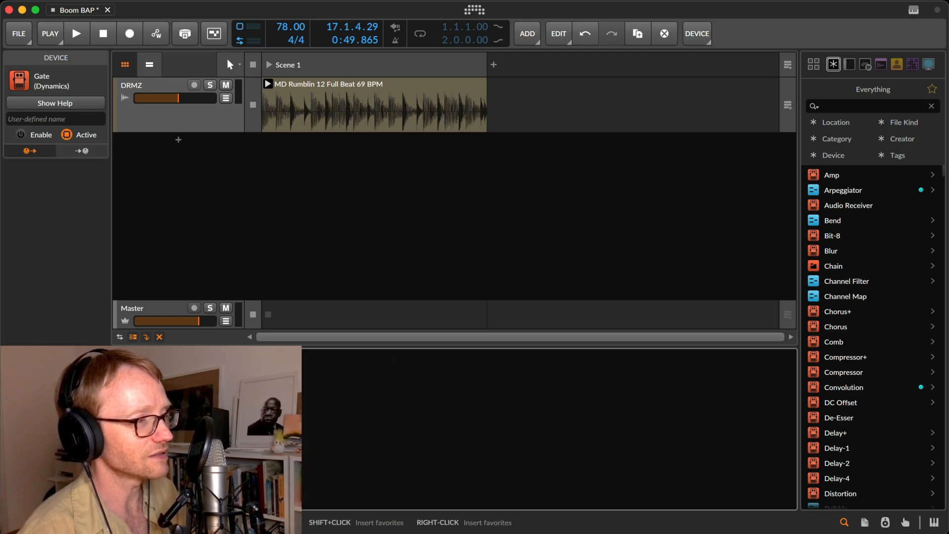
{"action": "key", "text": "b"}
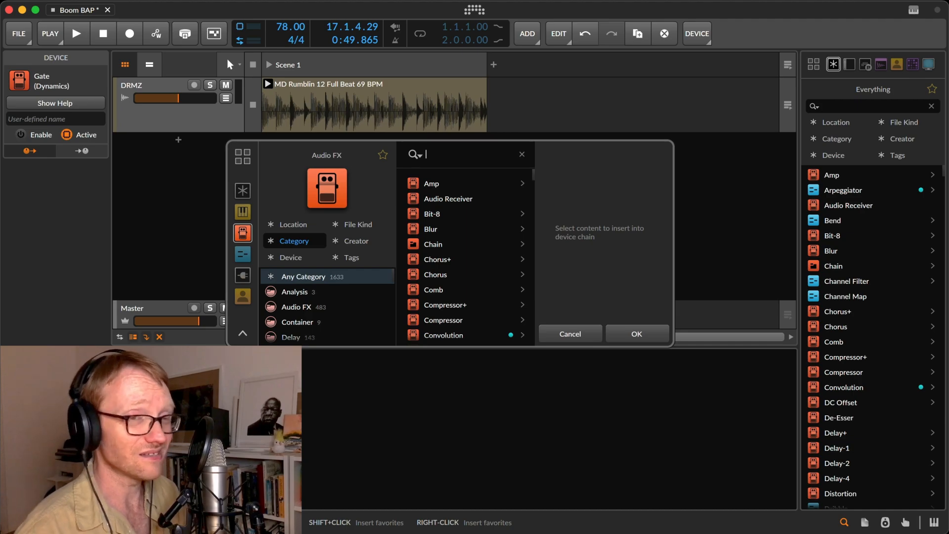
{"action": "type", "text": "fx"}
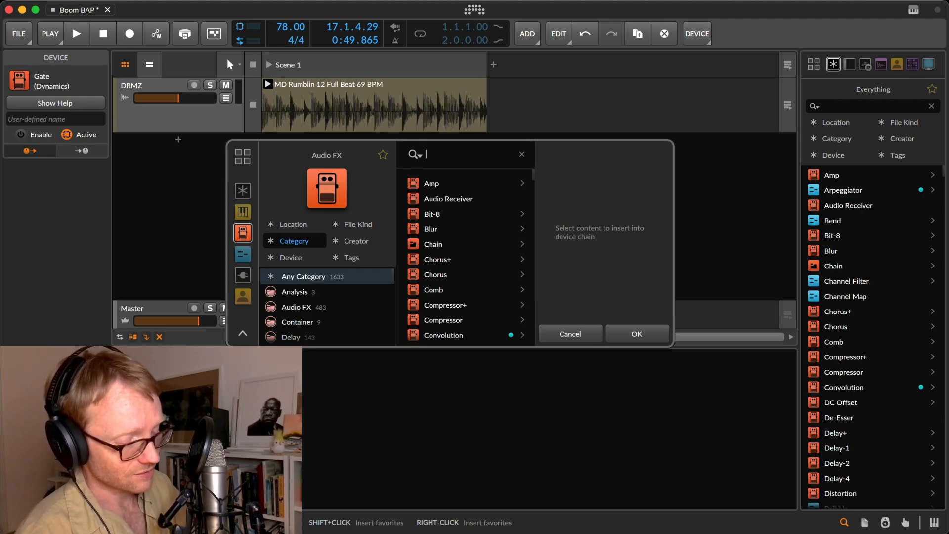
{"action": "key", "text": "Down"}
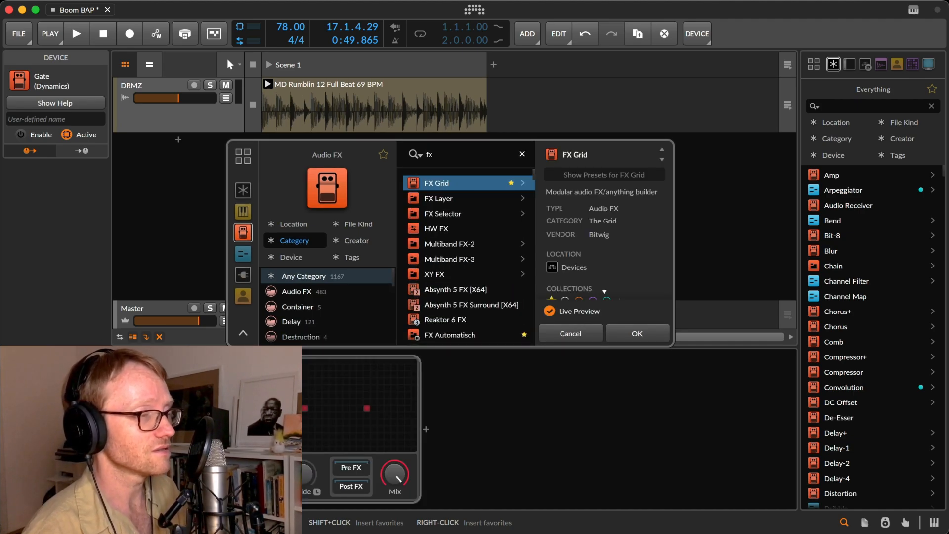
{"action": "key", "text": "Return"}
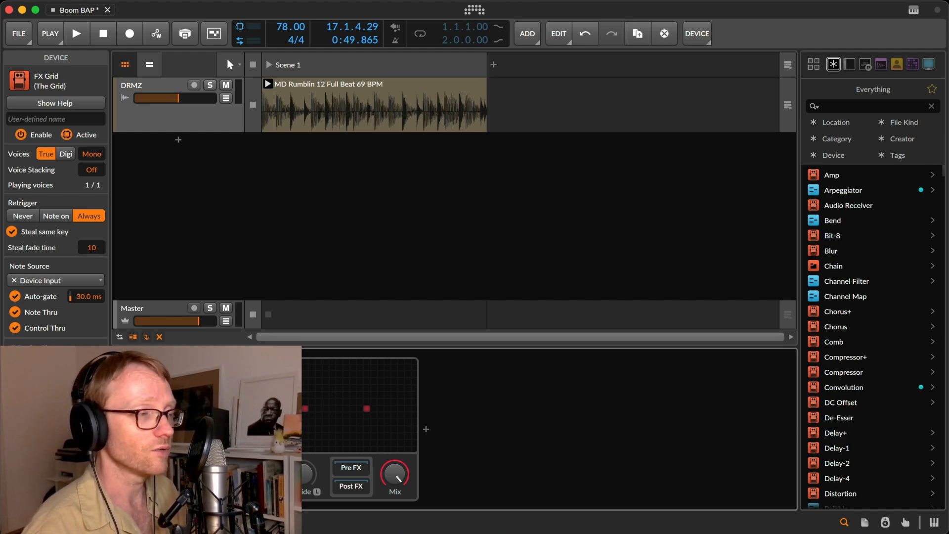
{"action": "left_click", "coordinate": [336, 408]}
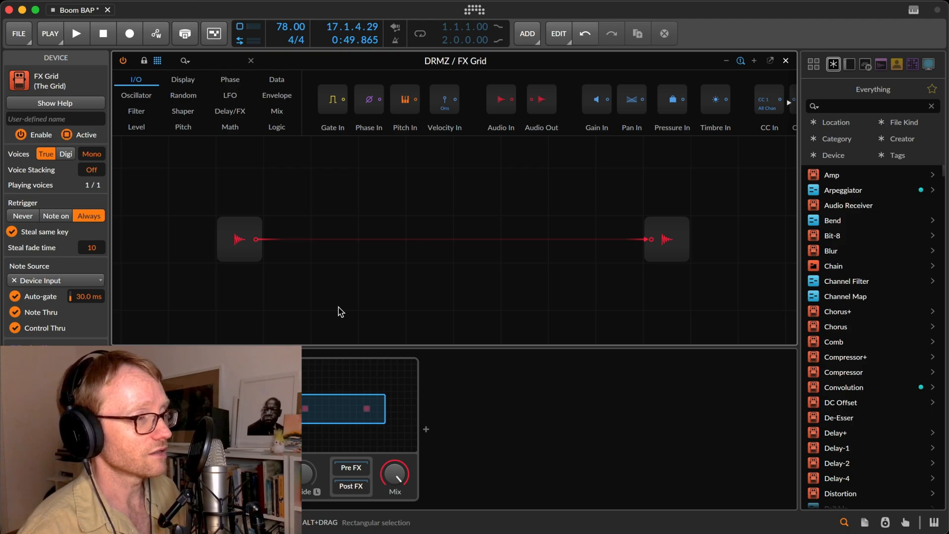
Play the loop and move the audio input and output modules to opposite edges of the new grid.
{"action": "key", "text": "space"}
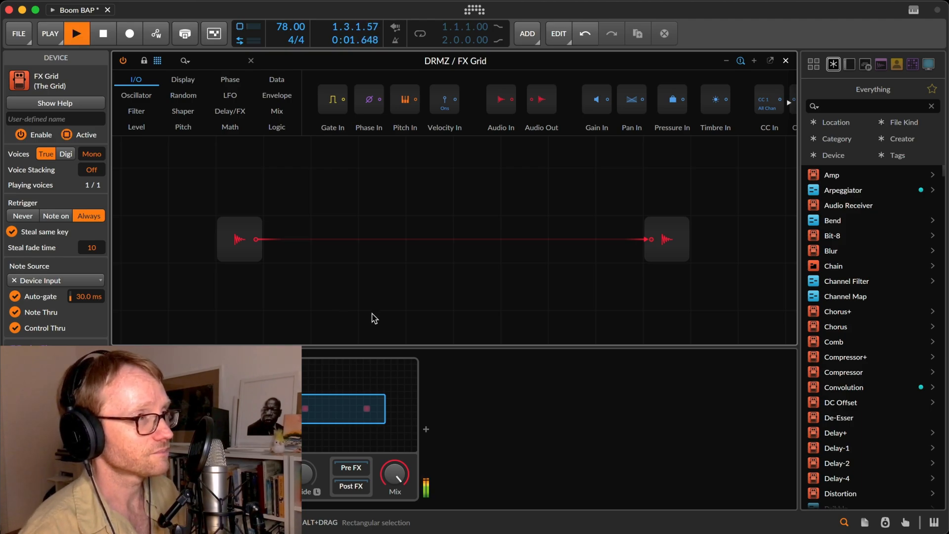
{"action": "left_click_drag", "start_coordinate": [238, 257], "coordinate": [165, 246]}
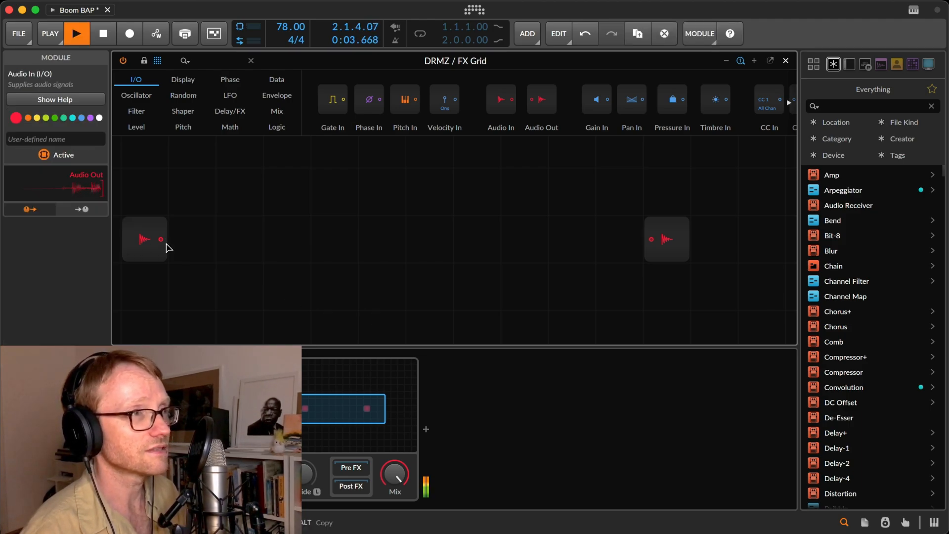
{"action": "left_click_drag", "start_coordinate": [661, 239], "coordinate": [755, 239]}
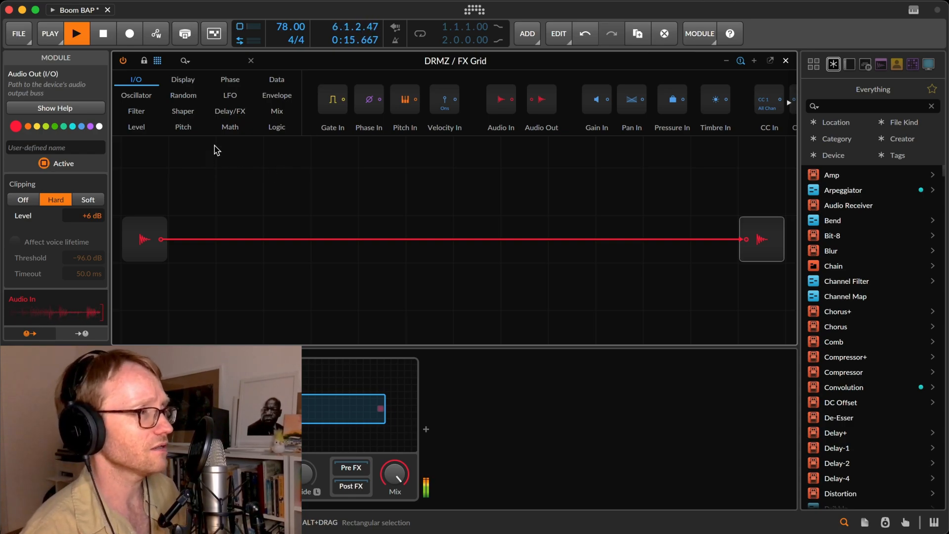
Insert a Gain - dB module directly after the audio input and another directly before the audio output.
{"action": "left_click", "coordinate": [137, 127]}
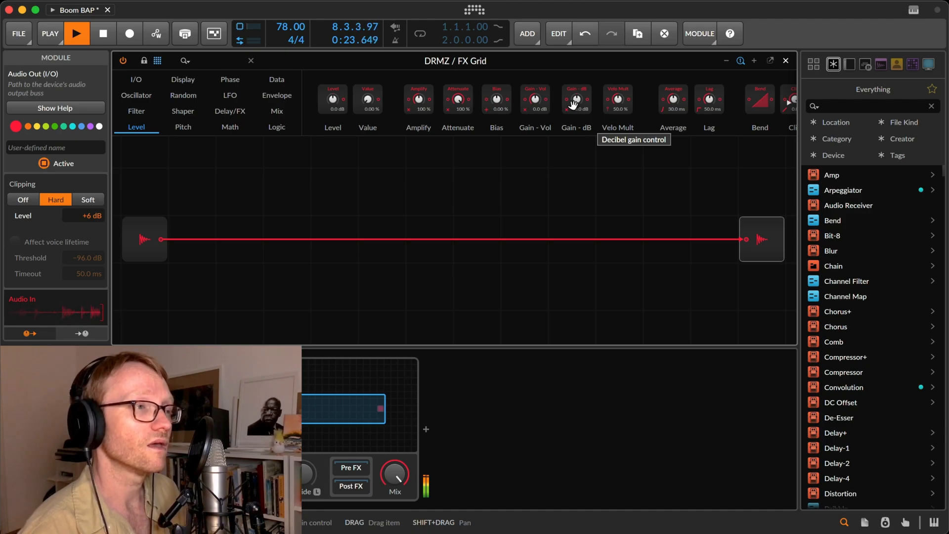
{"action": "left_click_drag", "start_coordinate": [575, 101], "coordinate": [162, 239]}
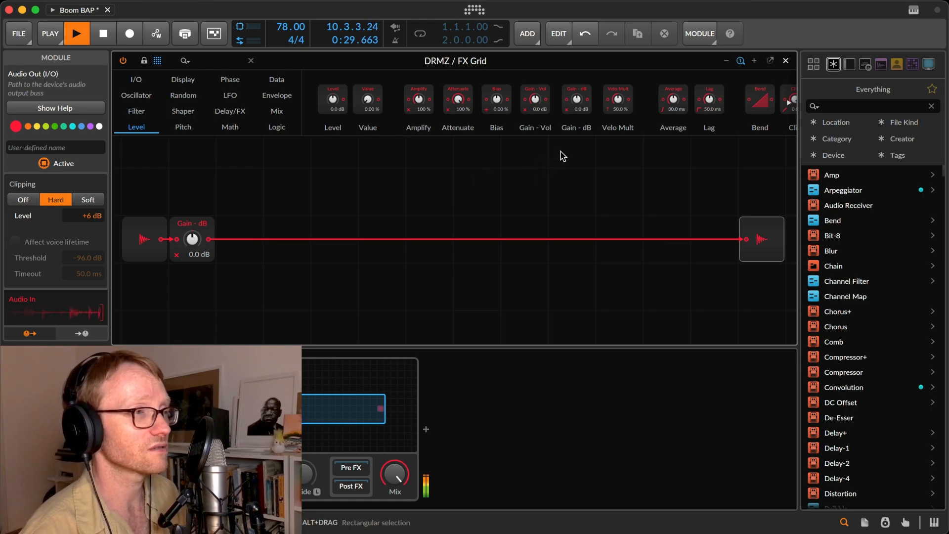
{"action": "left_click_drag", "start_coordinate": [576, 101], "coordinate": [745, 239]}
Rename the Gain - dB module after the audio input as Input Gain.
{"action": "left_click", "coordinate": [202, 220]}
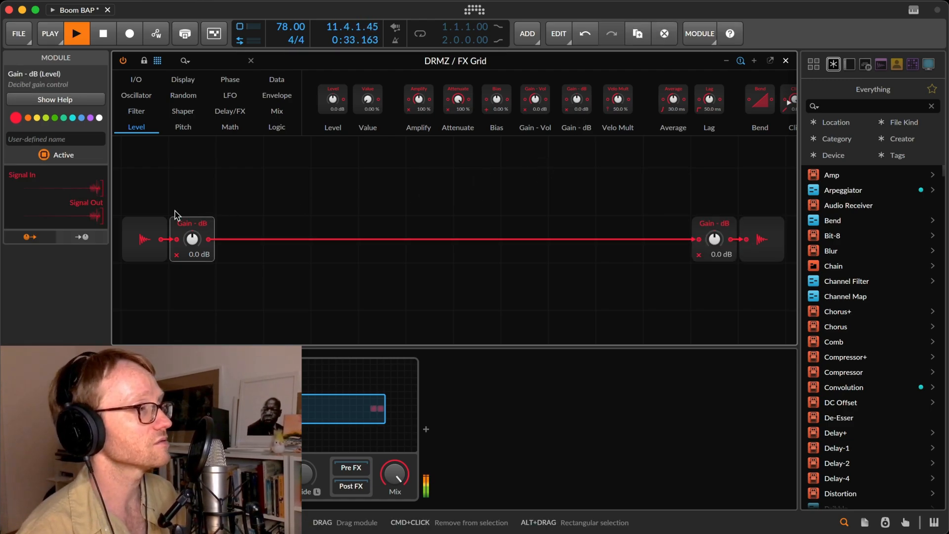
{"action": "left_click", "coordinate": [37, 135]}
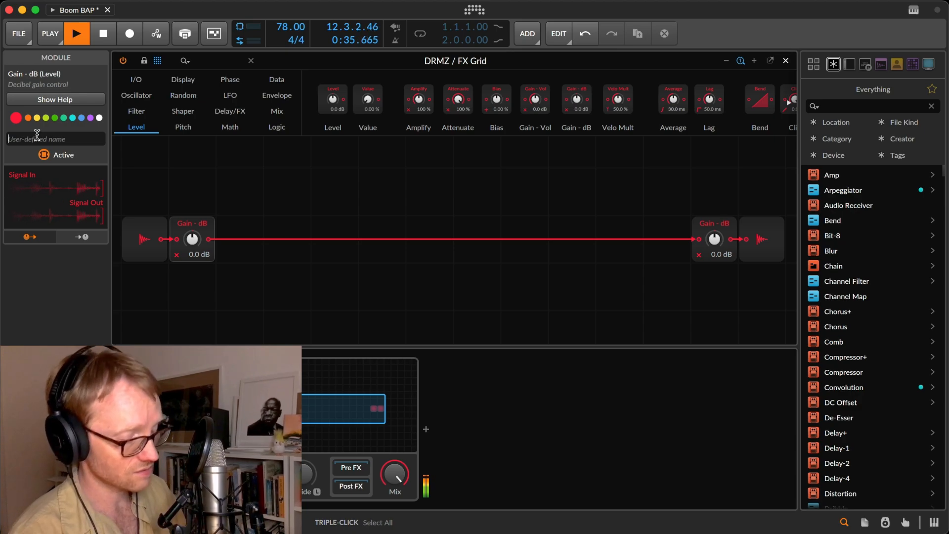
{"action": "type", "text": "Input Gain"}
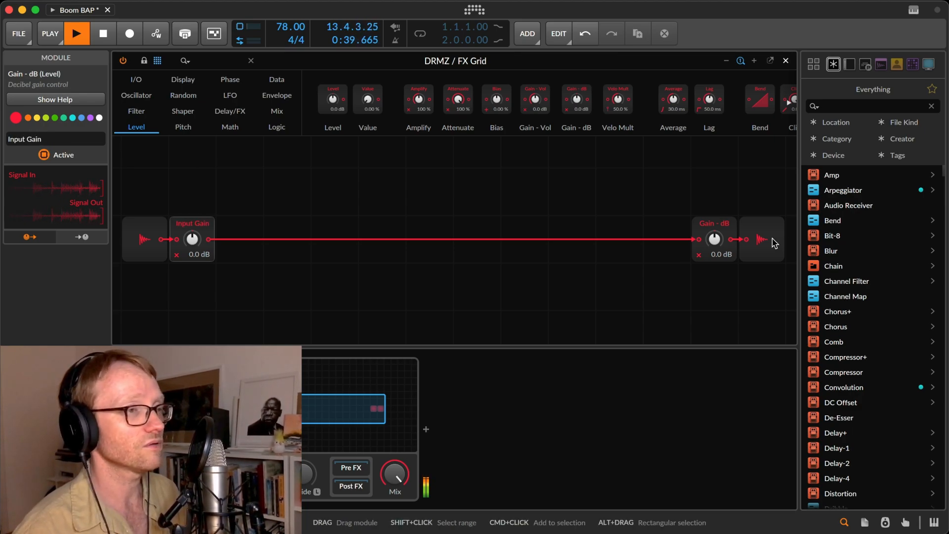
Rename the Gain - dB module before the audio output as Make-up.
{"action": "left_click", "coordinate": [727, 223]}
{"action": "left_click", "coordinate": [90, 139]}
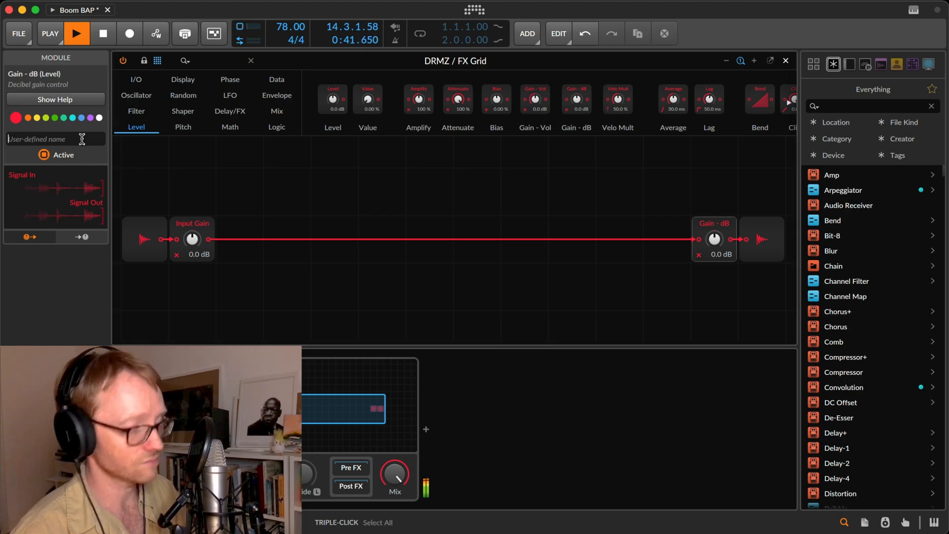
{"action": "type", "text": "Make-up"}
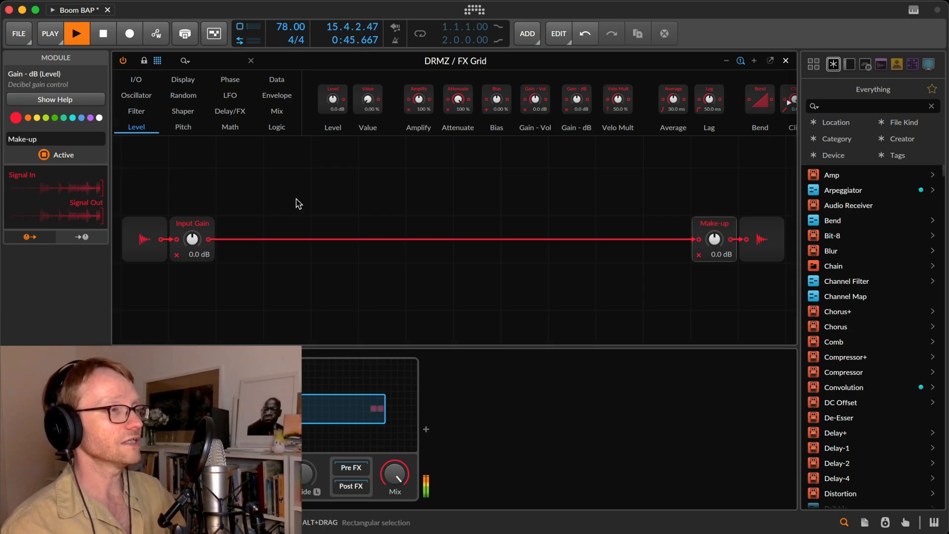
{"action": "left_click", "coordinate": [343, 213]}
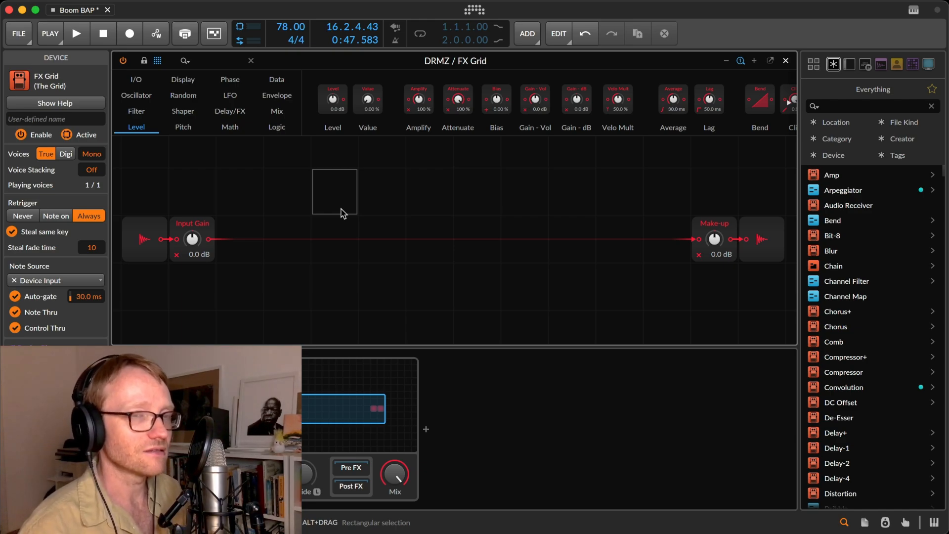
Add a Follower RF envelope module below the main signal line and feed it from the Input Gain output.
{"action": "left_click", "coordinate": [277, 95]}
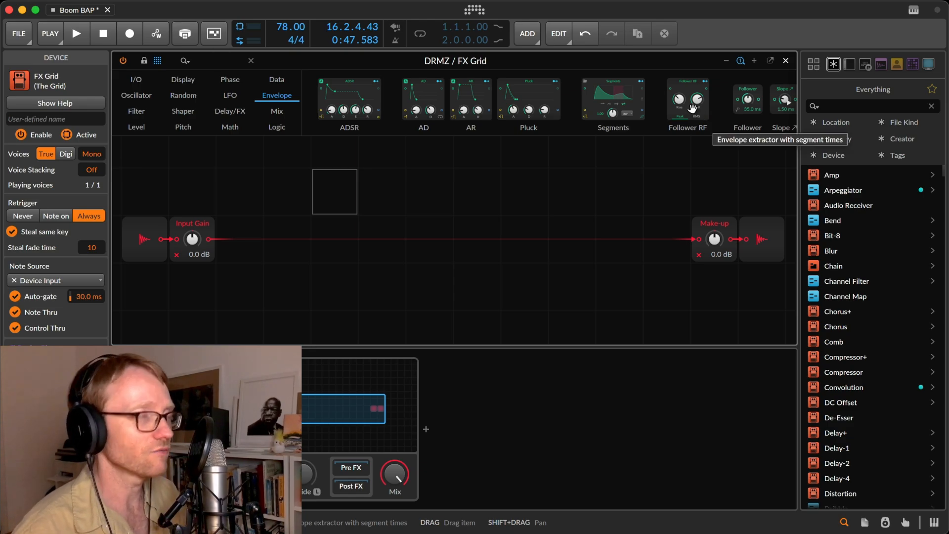
{"action": "left_click_drag", "start_coordinate": [692, 107], "coordinate": [263, 279]}
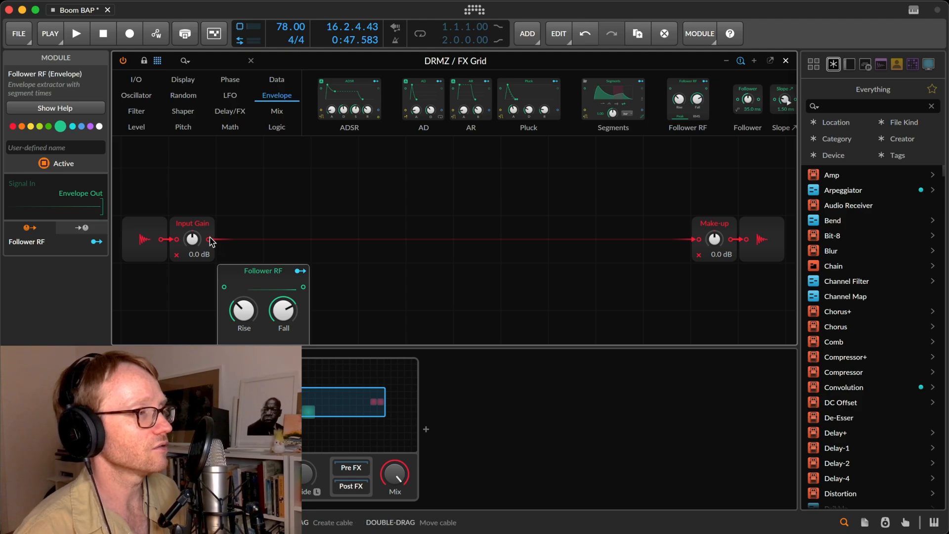
{"action": "left_click_drag", "start_coordinate": [209, 239], "coordinate": [224, 287]}
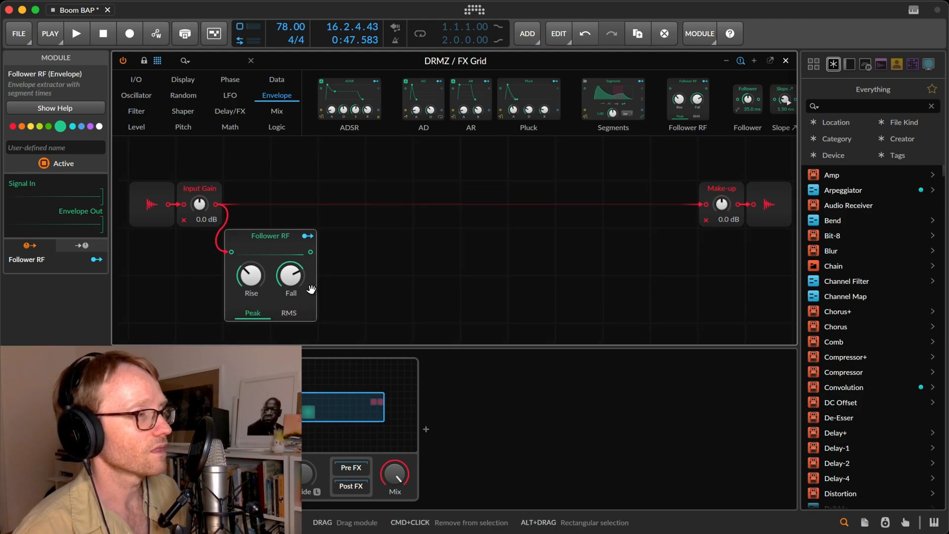
Shorten the Follower RF's Rise and Fall times while the loop plays, and compare RMS detection with Peak, keeping Peak.
{"action": "key", "text": "space"}
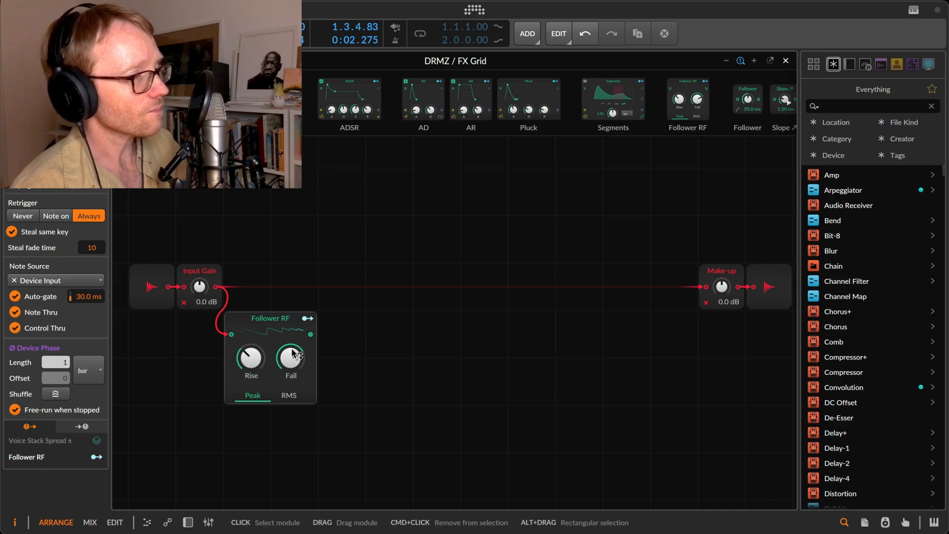
{"action": "left_click_drag", "start_coordinate": [251, 357], "coordinate": [290, 349]}
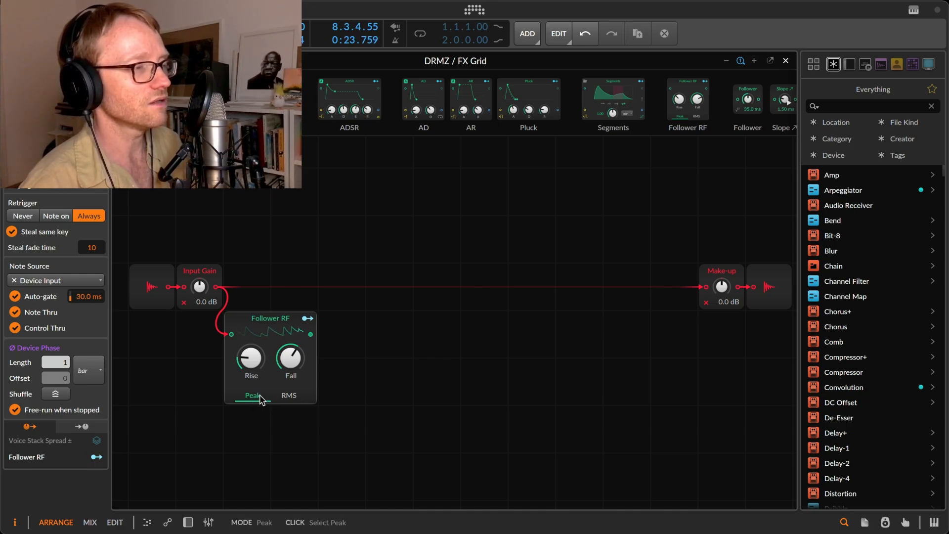
{"action": "left_click", "coordinate": [288, 398]}
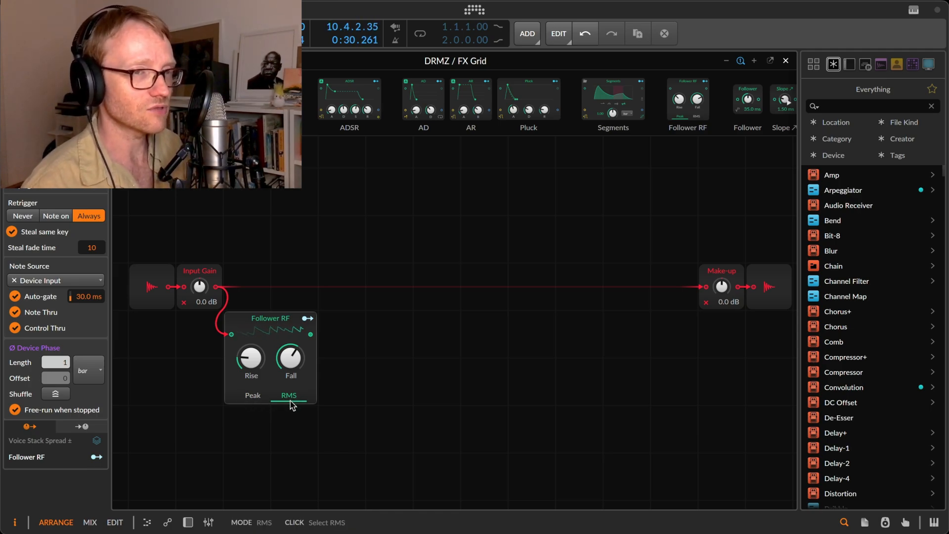
{"action": "left_click", "coordinate": [252, 395]}
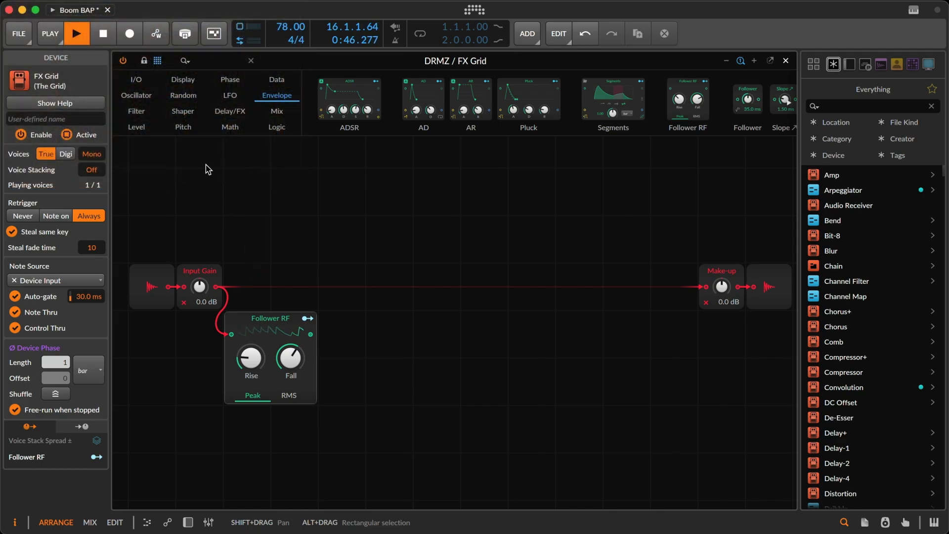
{"action": "key", "text": "space"}
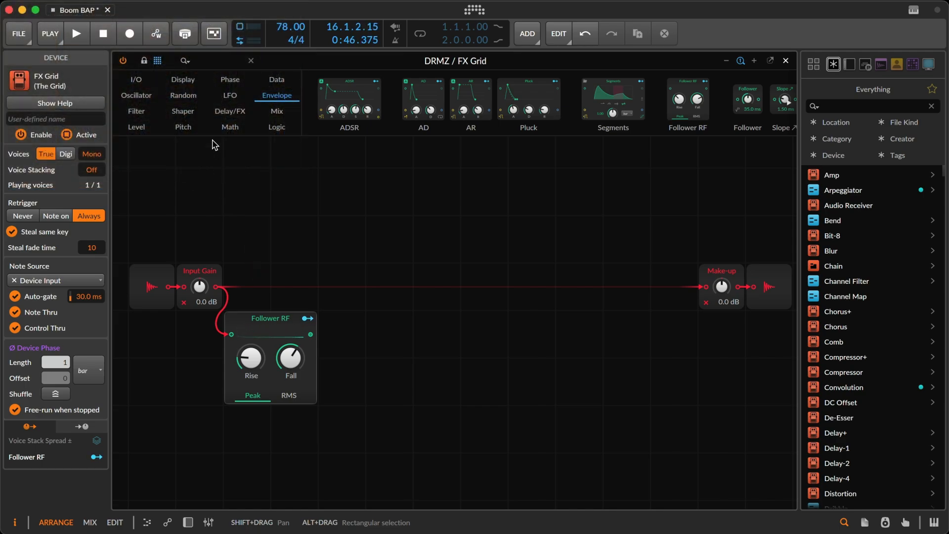
Add a Level module beside the Follower RF and colour it yellow.
{"action": "left_click", "coordinate": [133, 128]}
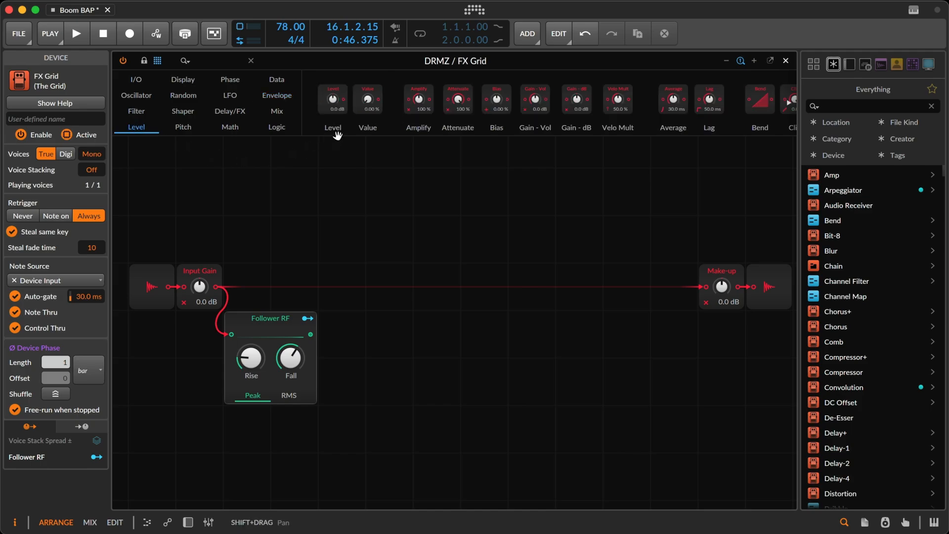
{"action": "left_click_drag", "start_coordinate": [333, 99], "coordinate": [334, 391]}
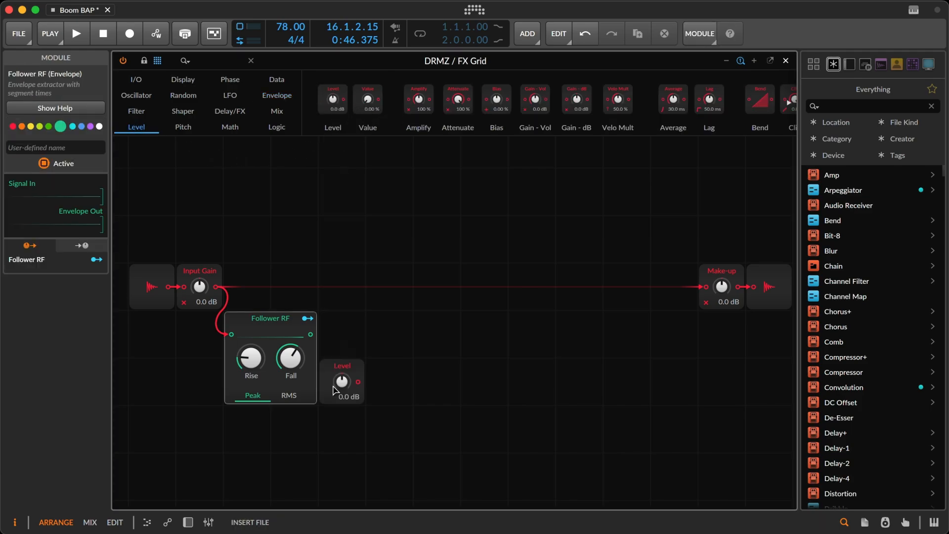
{"action": "left_click", "coordinate": [331, 383]}
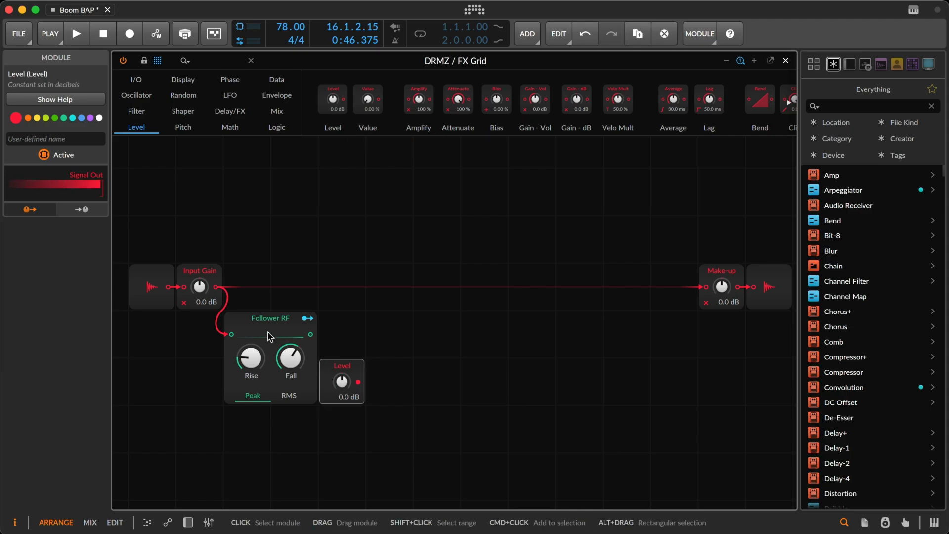
{"action": "left_click", "coordinate": [36, 123]}
Name the yellow Level module Threshold and set it to -4.2 dB.
{"action": "left_click", "coordinate": [32, 139]}
{"action": "type", "text": "T"}
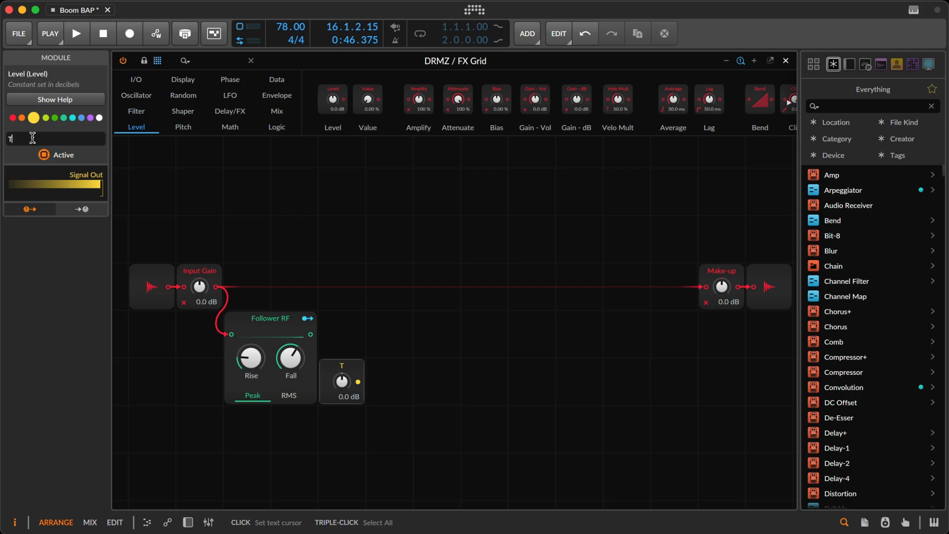
{"action": "type", "text": "hreshold"}
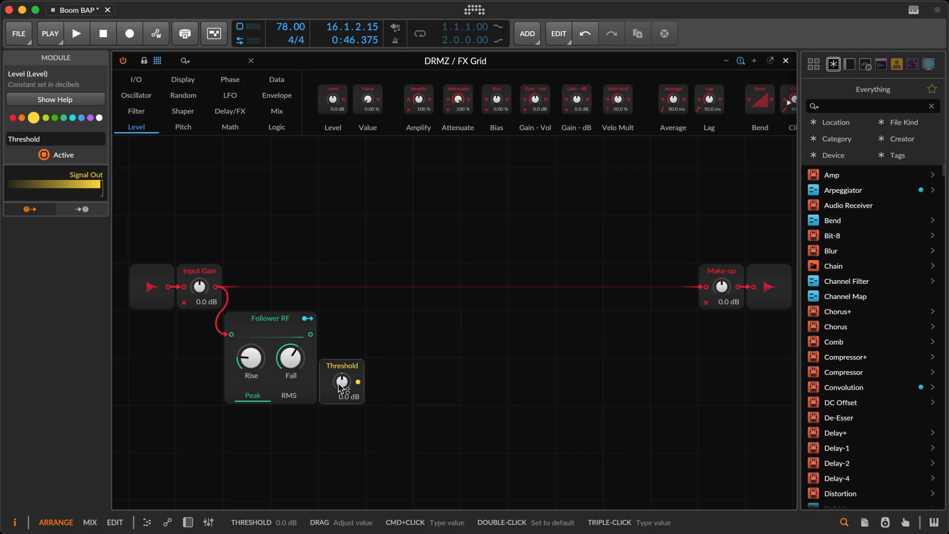
{"action": "left_click_drag", "start_coordinate": [342, 381], "coordinate": [341, 386]}
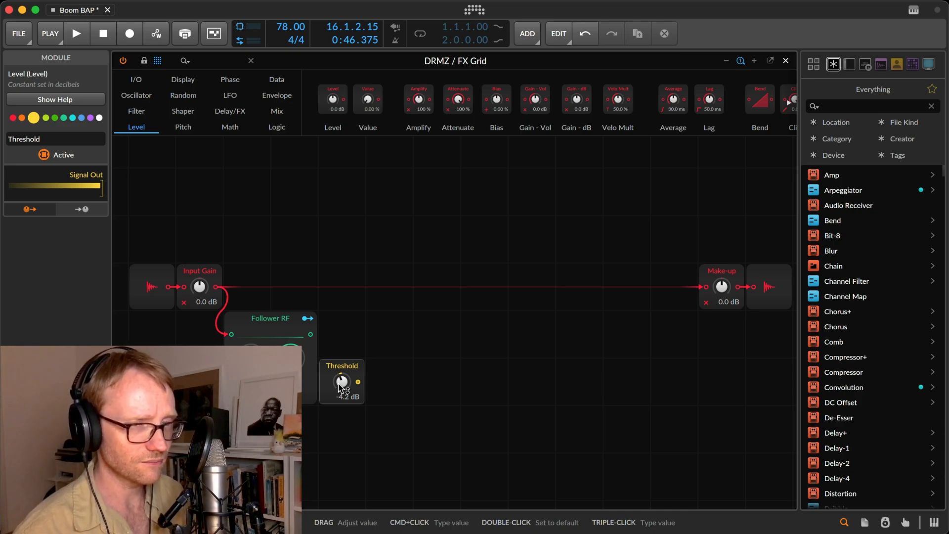
Insert another FX Grid device after the current one and delete its default audio input and output modules.
{"action": "key", "text": "d"}
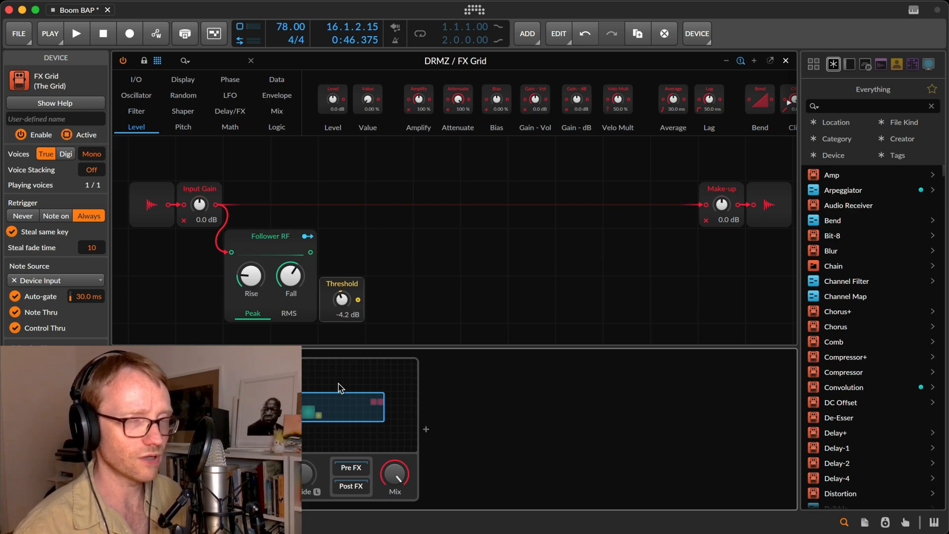
{"action": "left_click", "coordinate": [425, 429]}
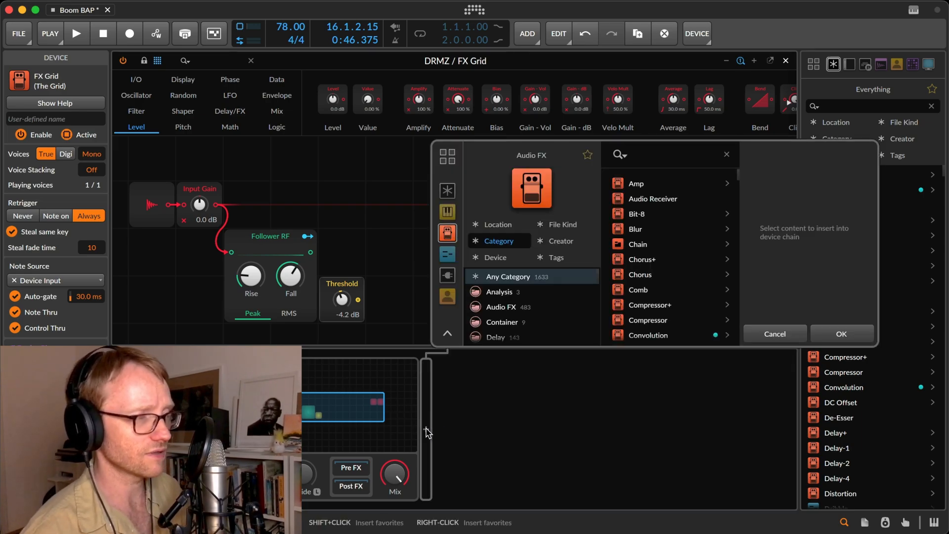
{"action": "type", "text": "fx"}
{"action": "key", "text": "Return"}
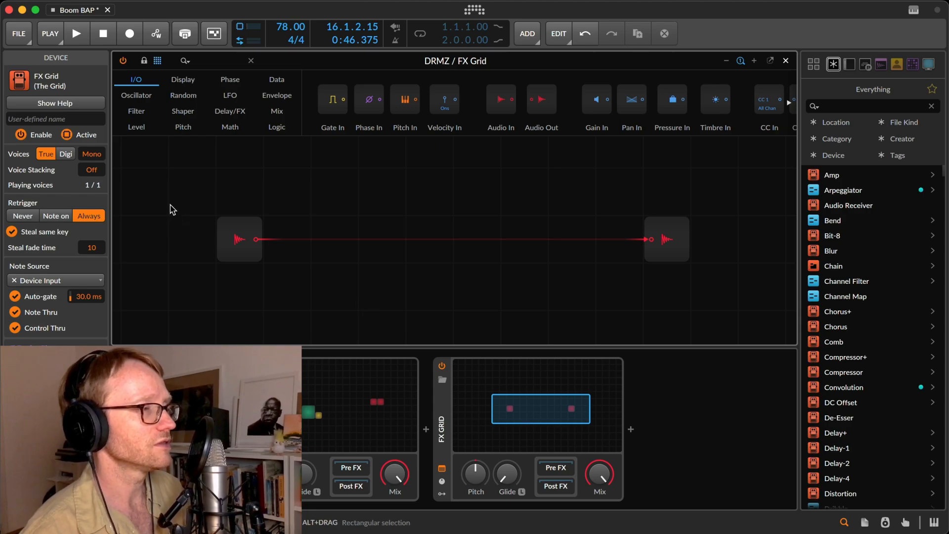
{"action": "left_click_drag", "start_coordinate": [177, 177], "coordinate": [700, 291]}
{"action": "key", "text": "Delete"}
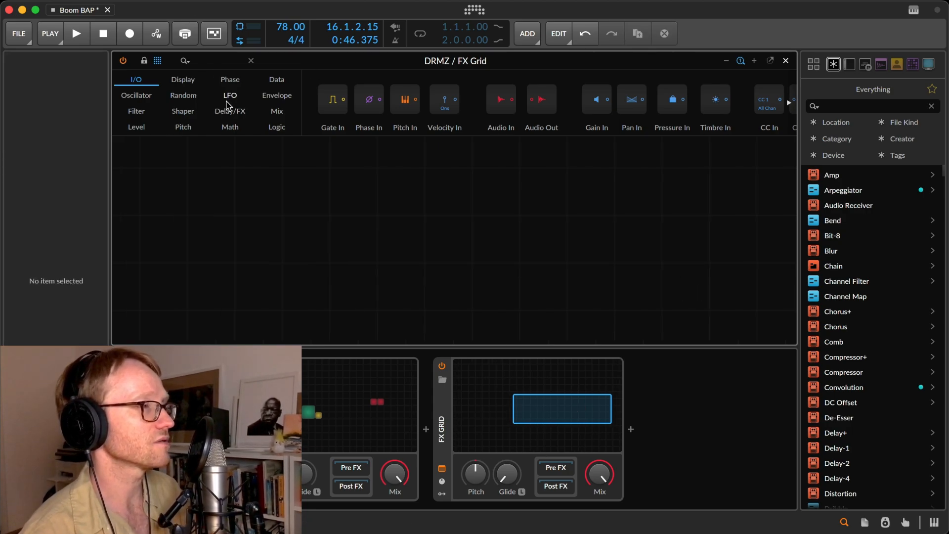
Add an LFO module to the empty grid and duplicate it below, setting the copy's rate to 1.00 bar.
{"action": "left_click", "coordinate": [230, 96]}
{"action": "left_click_drag", "start_coordinate": [344, 109], "coordinate": [198, 231]}
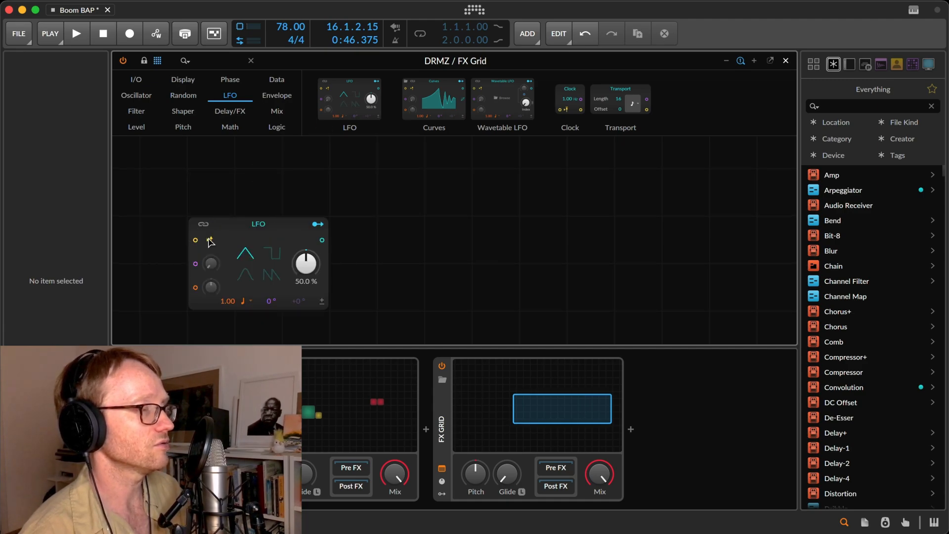
{"action": "left_click", "coordinate": [207, 242]}
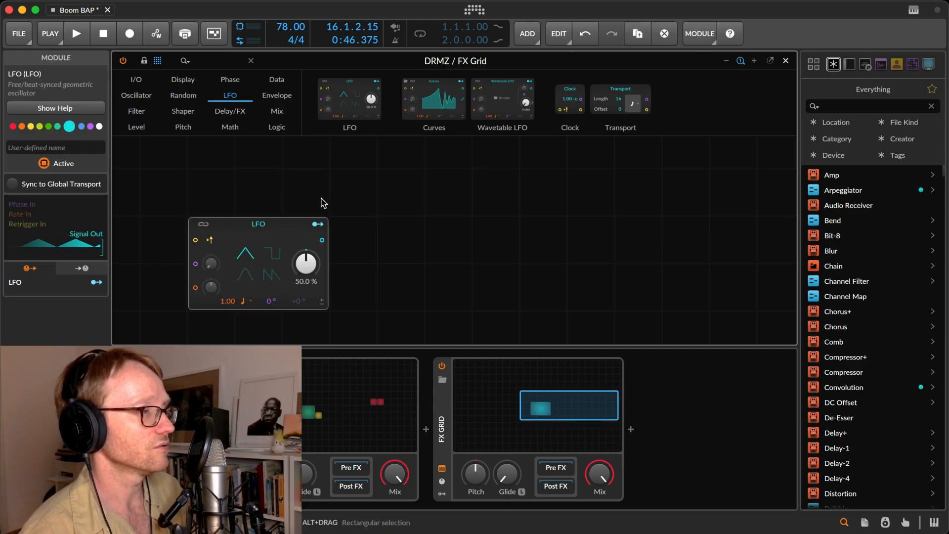
{"action": "key", "text": "ctrl+d"}
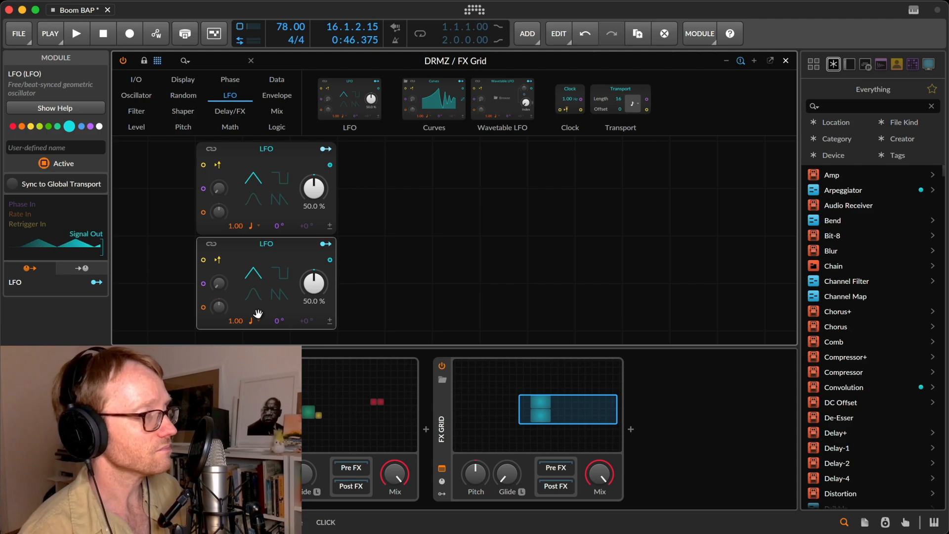
{"action": "left_click", "coordinate": [253, 323]}
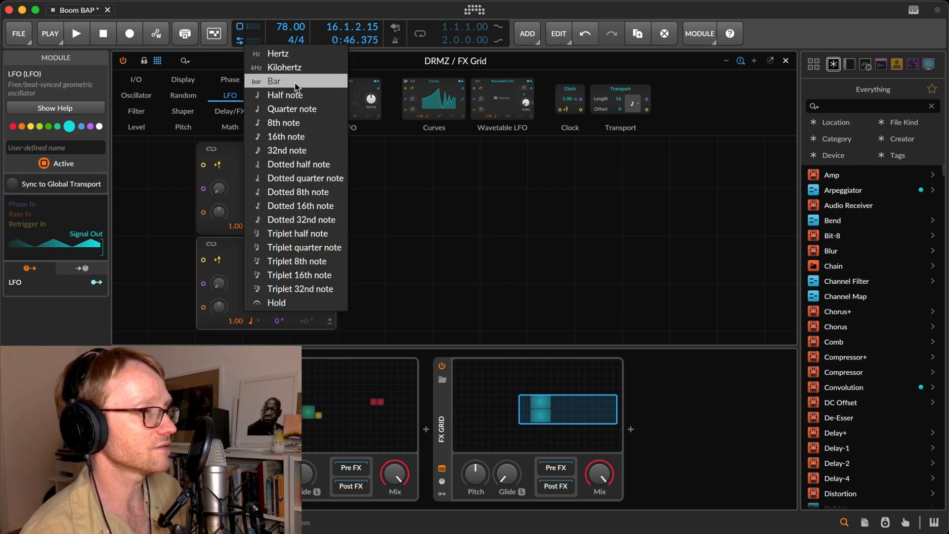
{"action": "left_click", "coordinate": [274, 81]}
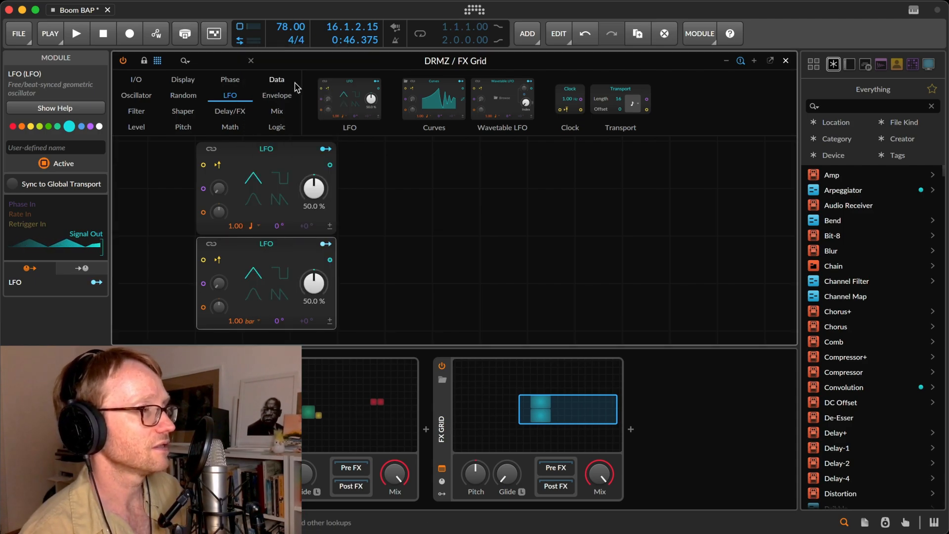
Add an Oscilloscope module beside the two LFOs and connect the upper LFO's output to its first signal input.
{"action": "left_click", "coordinate": [185, 82]}
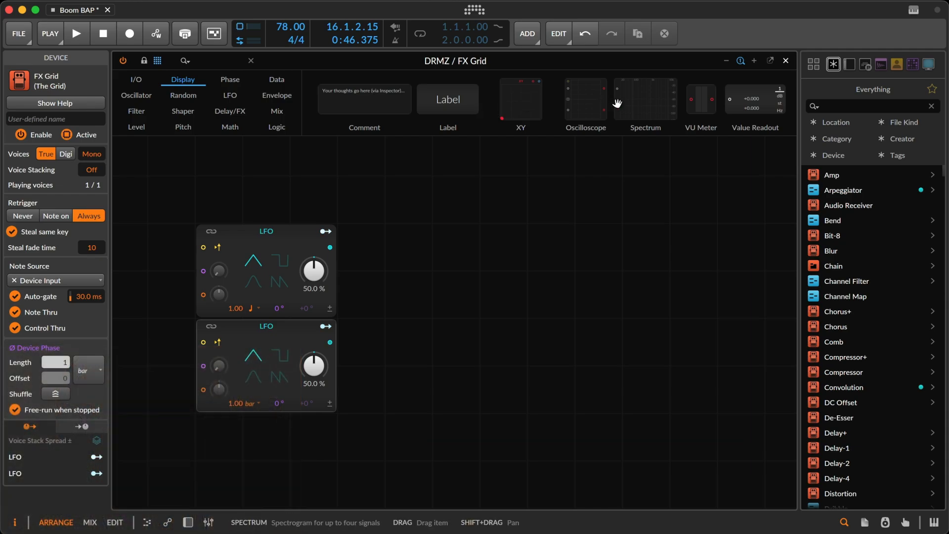
{"action": "mouse_move", "coordinate": [588, 101]}
{"action": "left_mouse_down"}
{"action": "mouse_move", "coordinate": [520, 280]}
{"action": "mouse_move", "coordinate": [554, 257]}
{"action": "left_mouse_up"}
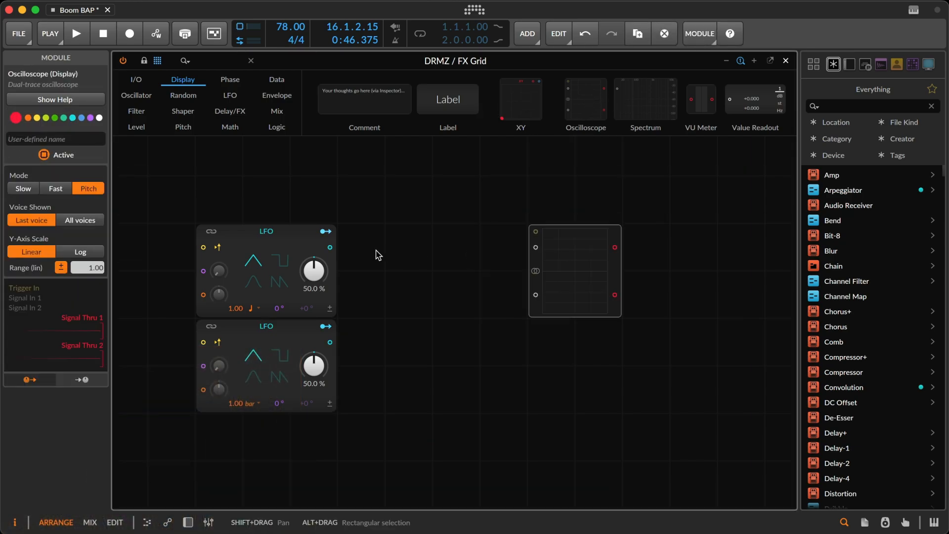
{"action": "left_click_drag", "start_coordinate": [330, 248], "coordinate": [532, 257]}
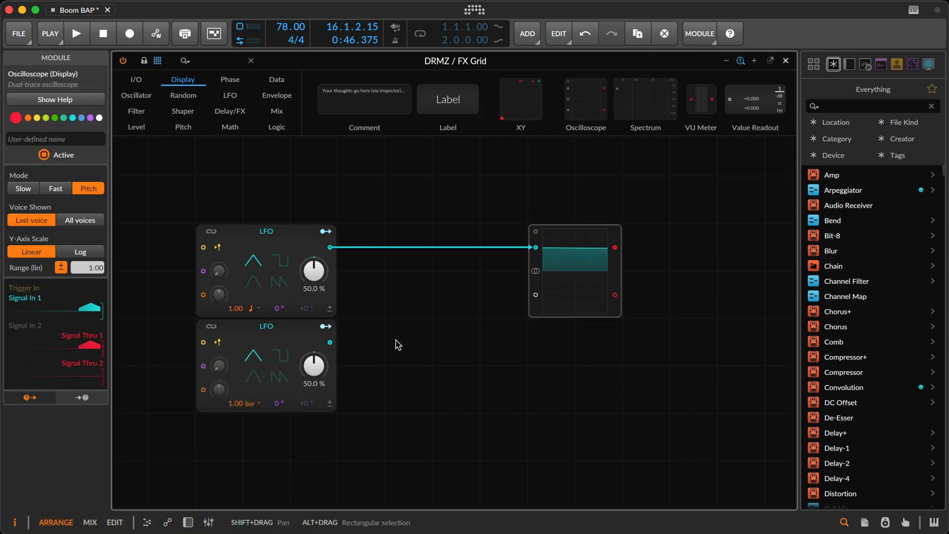
Set the Oscilloscope to Slow mode and widen the module by one grid cell.
{"action": "left_click", "coordinate": [19, 190]}
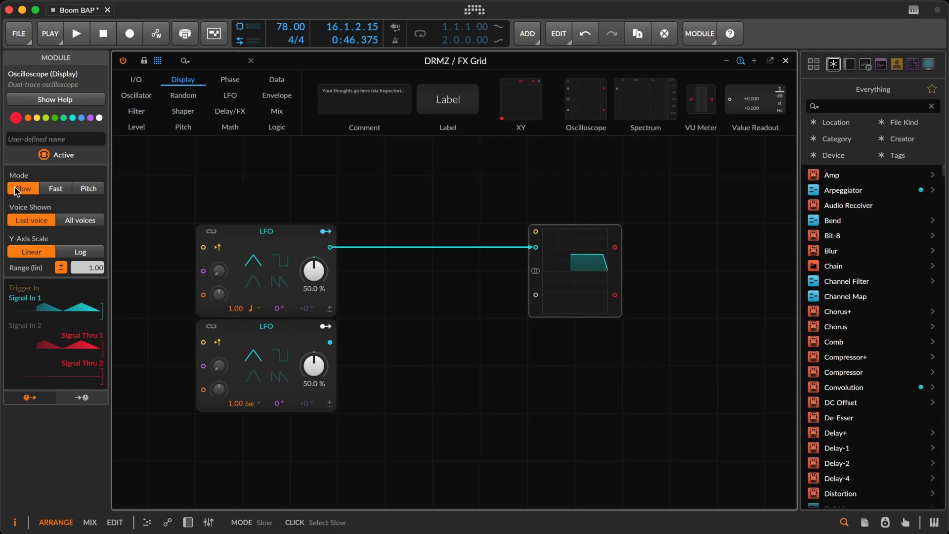
{"action": "left_click", "coordinate": [626, 316]}
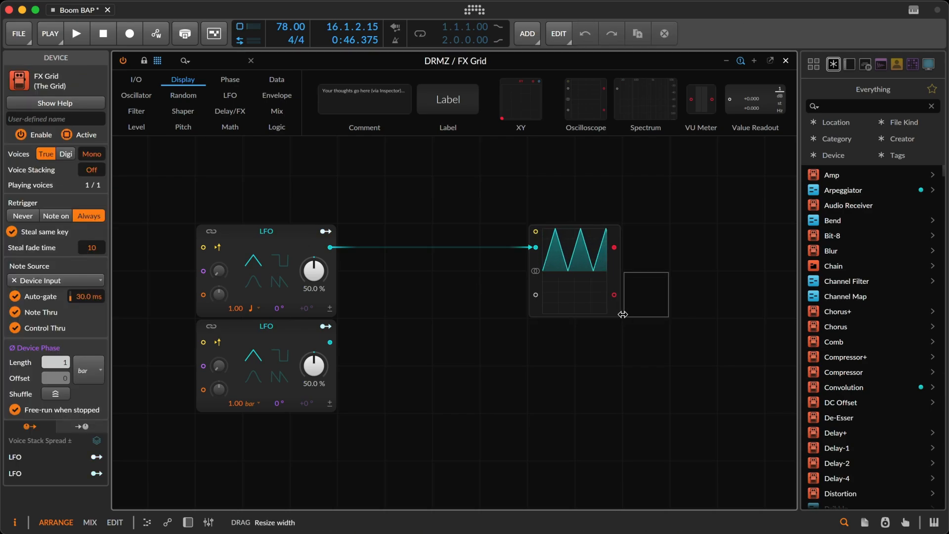
{"action": "left_click_drag", "start_coordinate": [623, 319], "coordinate": [668, 317]}
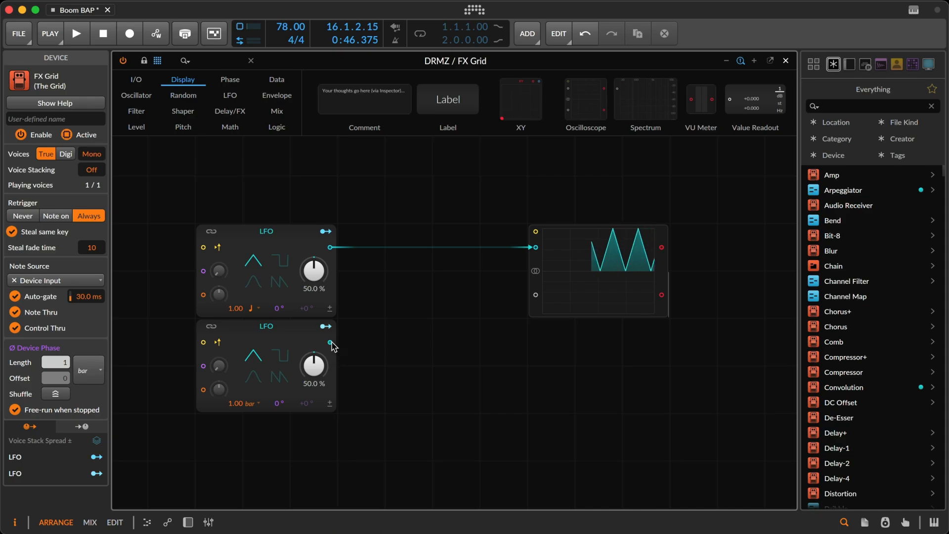
Multiply the lower LFO's signal into the Oscilloscope's first input and sync both LFOs to the global transport.
{"action": "left_click_drag", "start_coordinate": [330, 342], "coordinate": [534, 254]}
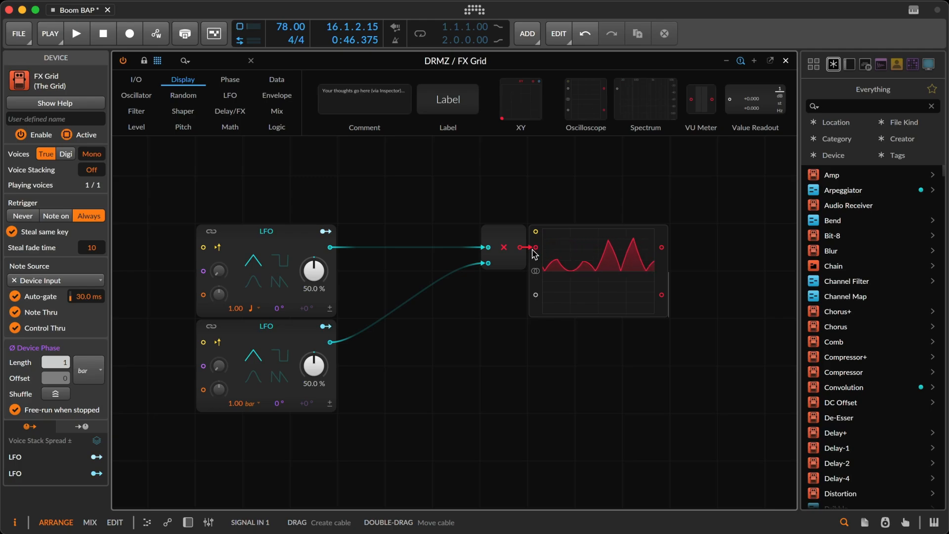
{"action": "left_click", "coordinate": [214, 232]}
{"action": "left_click", "coordinate": [211, 326]}
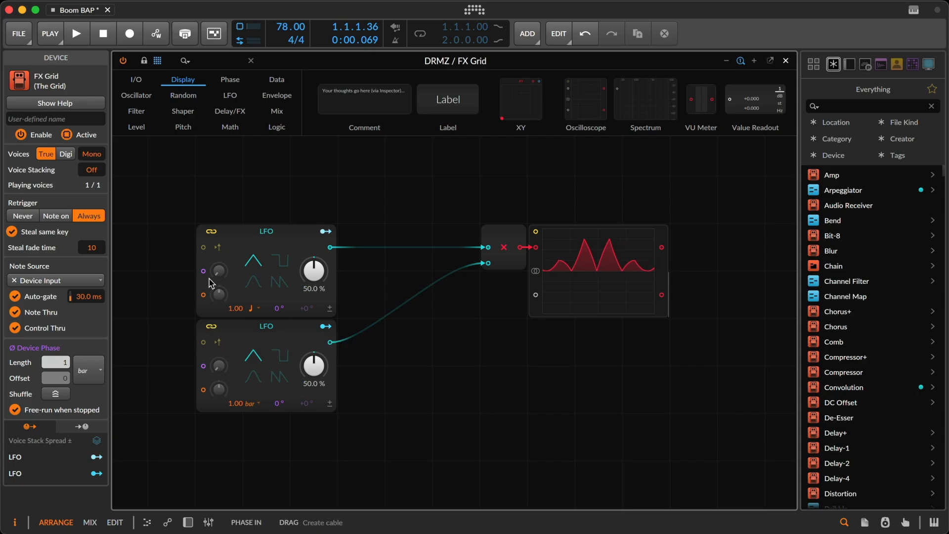
Skew the upper LFO's waveform to 74.0 % and switch the lower LFO to bipolar.
{"action": "mouse_move", "coordinate": [314, 270]}
{"action": "left_mouse_down"}
{"action": "mouse_move", "coordinate": [313, 257]}
{"action": "mouse_move", "coordinate": [321, 282]}
{"action": "left_mouse_up"}
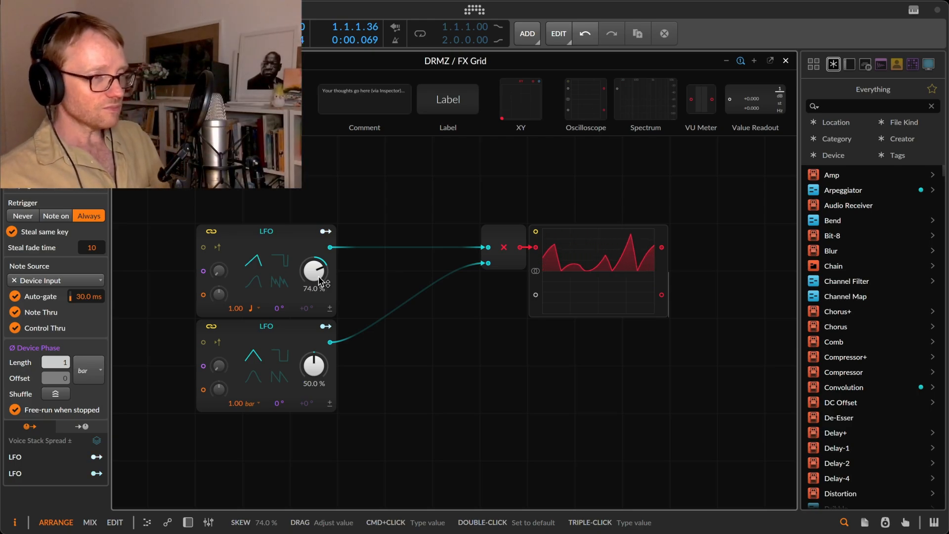
{"action": "left_click", "coordinate": [329, 404]}
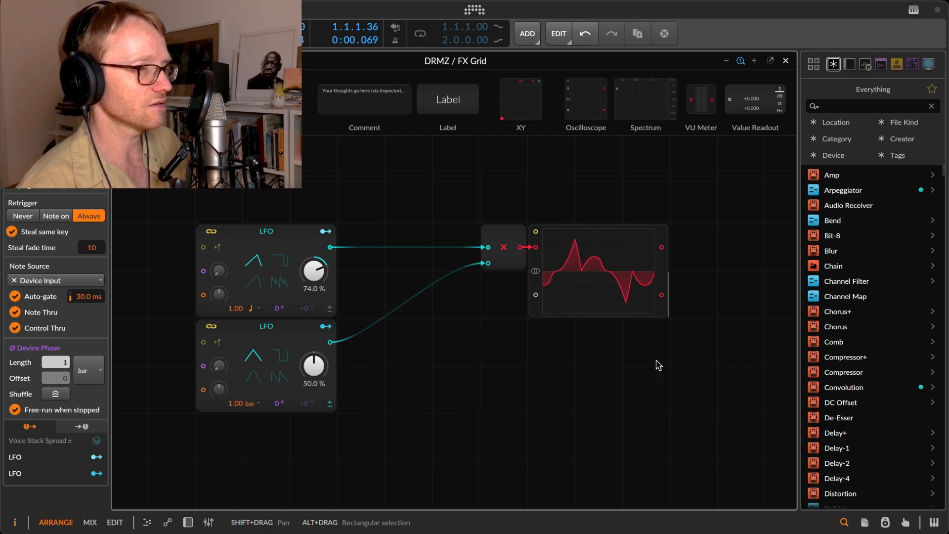
Duplicate the Multiply and Oscilloscope modules together directly below the originals.
{"action": "left_click_drag", "start_coordinate": [659, 356], "coordinate": [480, 230]}
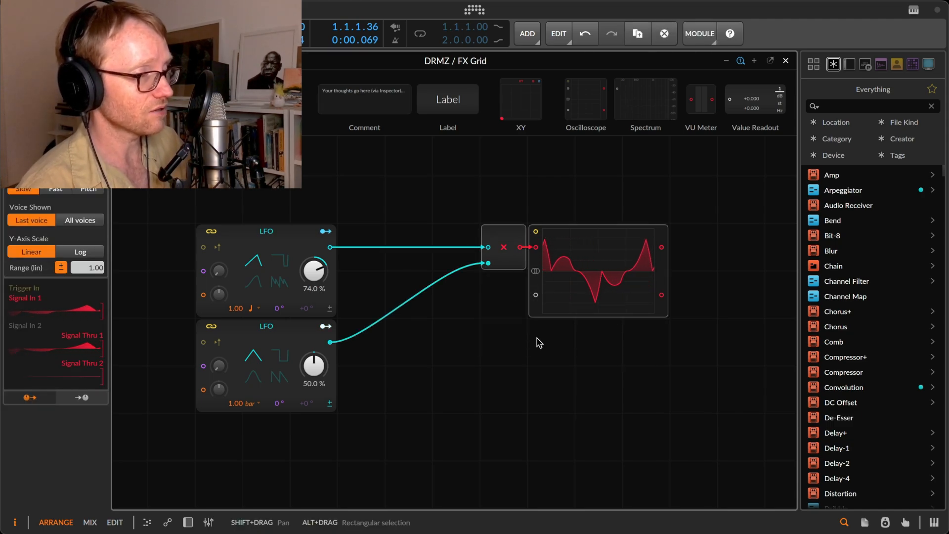
{"action": "key", "text": "super+d"}
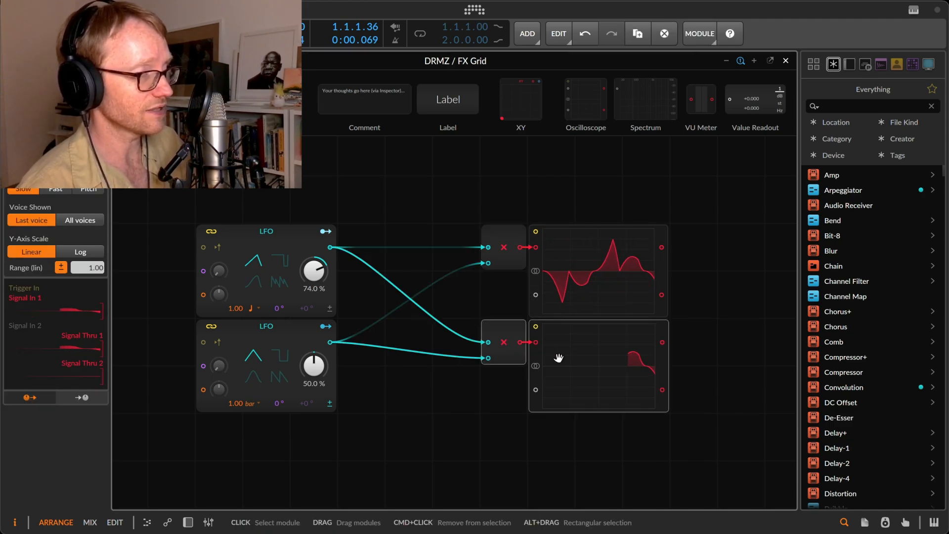
{"action": "left_click", "coordinate": [477, 408]}
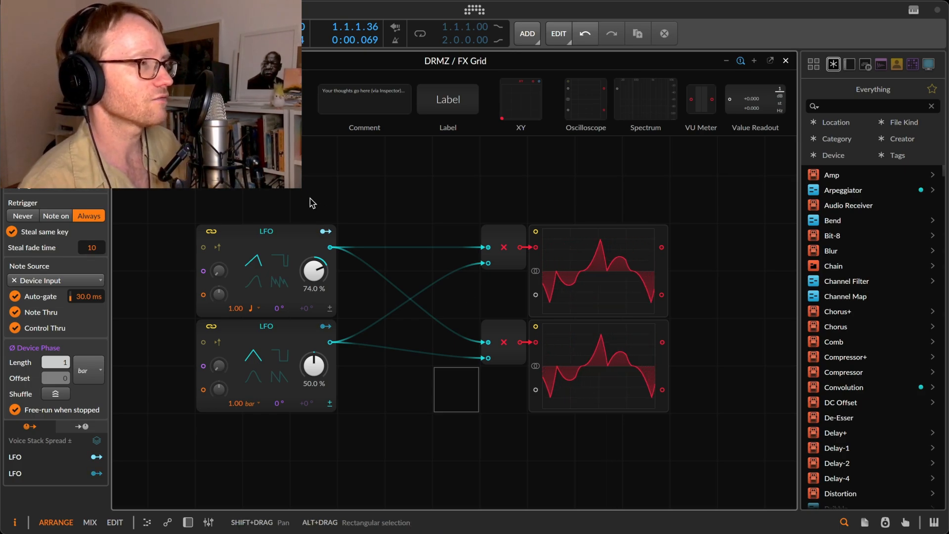
Insert a base-e Log module between each LFO and the corresponding input of the lower Multiply module.
{"action": "left_click", "coordinate": [228, 128]}
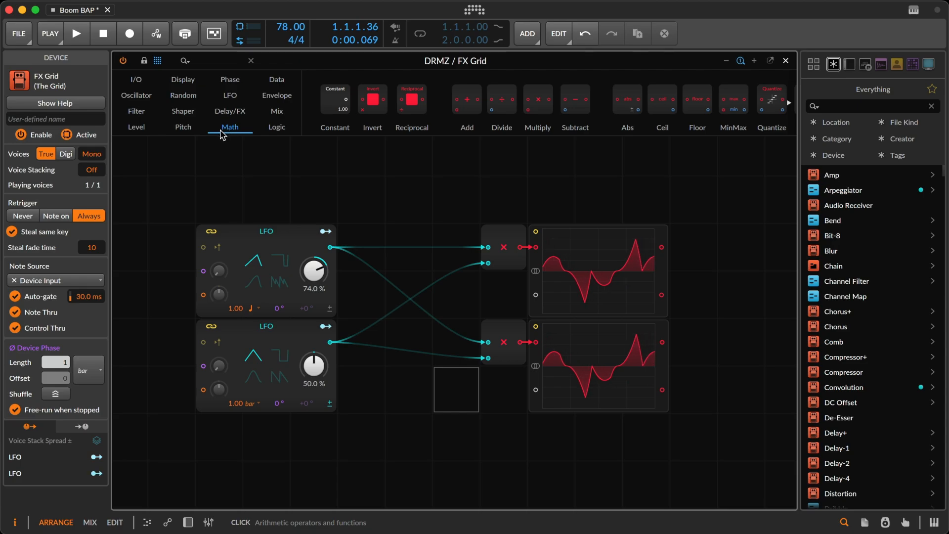
{"action": "scroll", "coordinate": [634, 125], "scroll_direction": "right", "scroll_amount": 8}
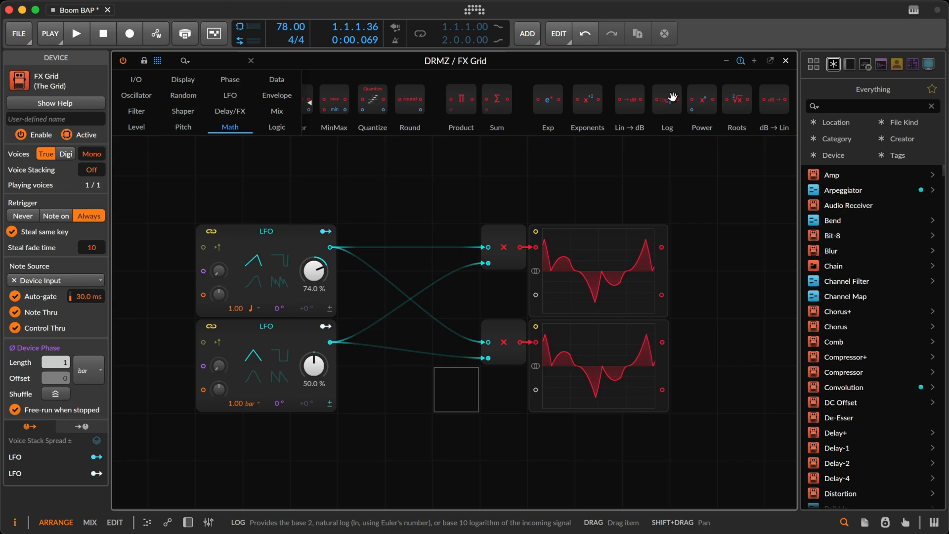
{"action": "left_click_drag", "start_coordinate": [672, 97], "coordinate": [396, 306]}
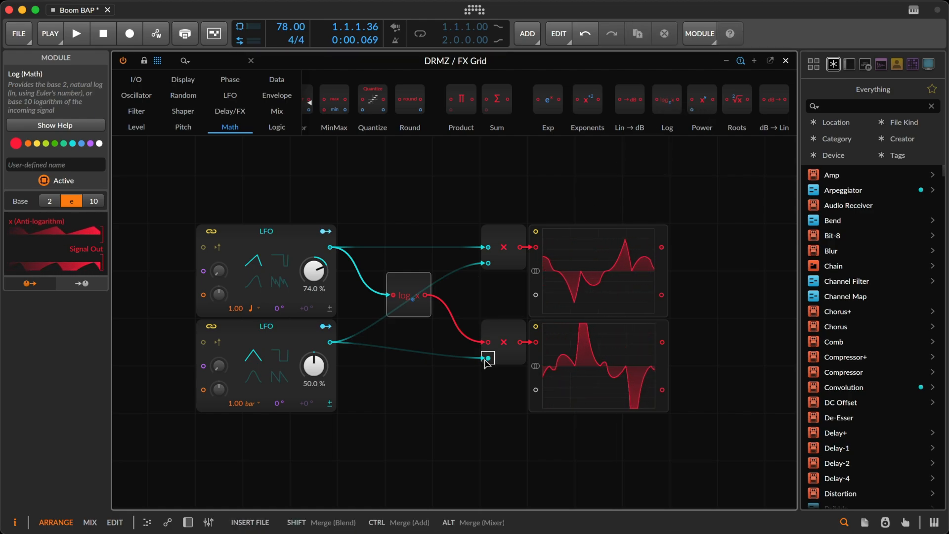
{"action": "left_click_drag", "start_coordinate": [485, 359], "coordinate": [406, 347]}
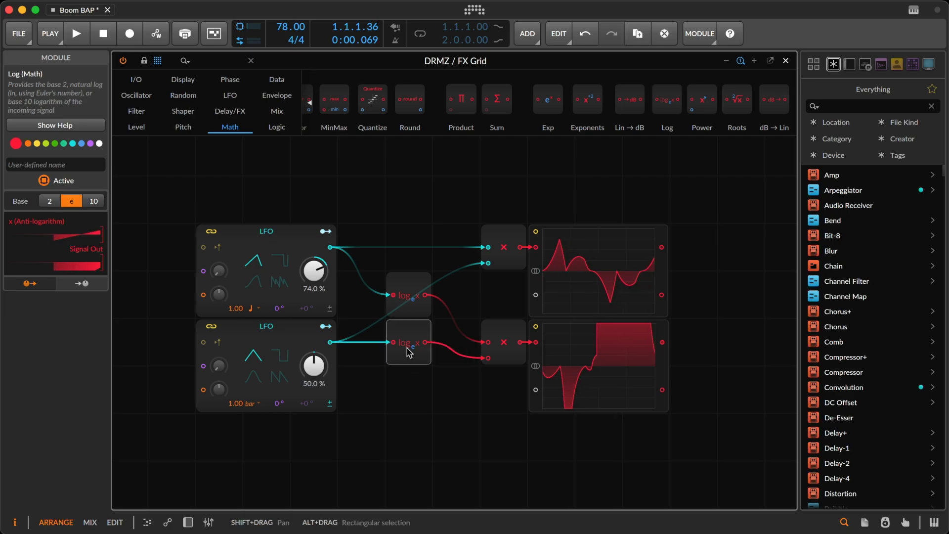
{"action": "left_click_drag", "start_coordinate": [479, 269], "coordinate": [424, 330]}
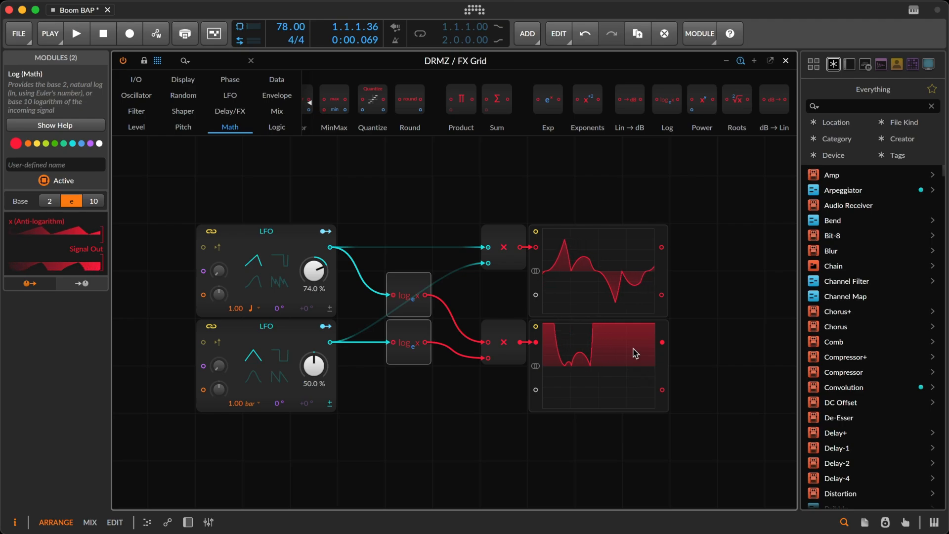
Move both Oscilloscopes one grid cell to the right to leave space after the Multiply modules.
{"action": "left_click_drag", "start_coordinate": [599, 377], "coordinate": [647, 377]}
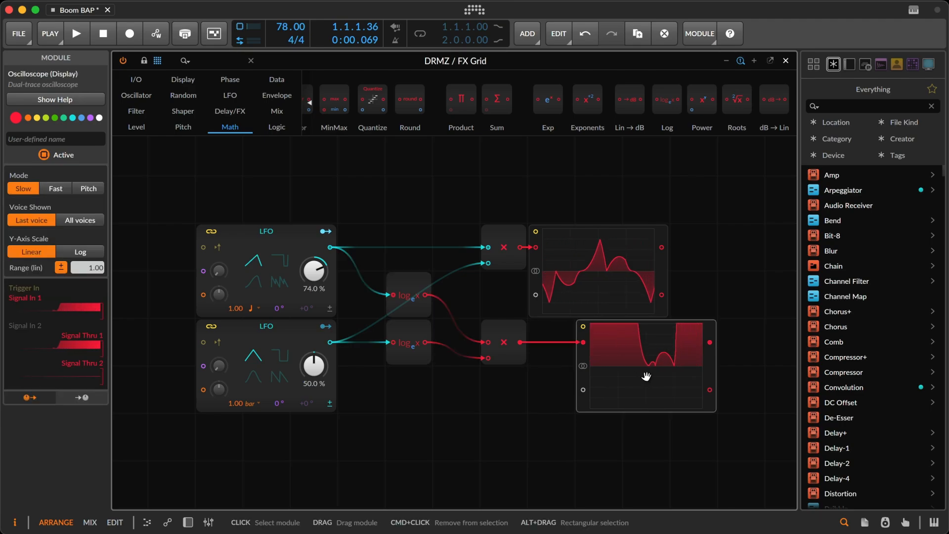
{"action": "left_click_drag", "start_coordinate": [579, 267], "coordinate": [620, 265]}
{"action": "left_click", "coordinate": [545, 394]}
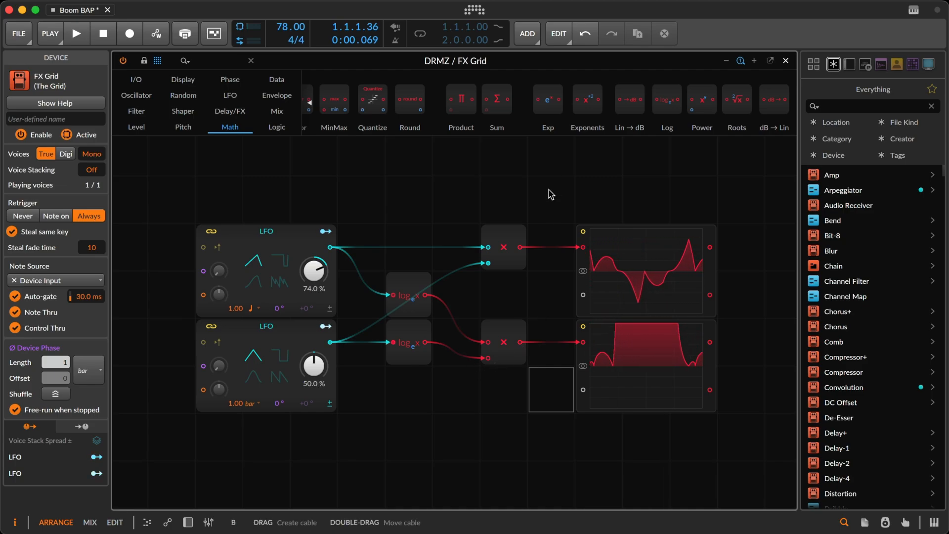
Insert an Exp module before the lower Oscilloscope and replace the lower Multiply module with Add.
{"action": "left_click_drag", "start_coordinate": [550, 100], "coordinate": [519, 342]}
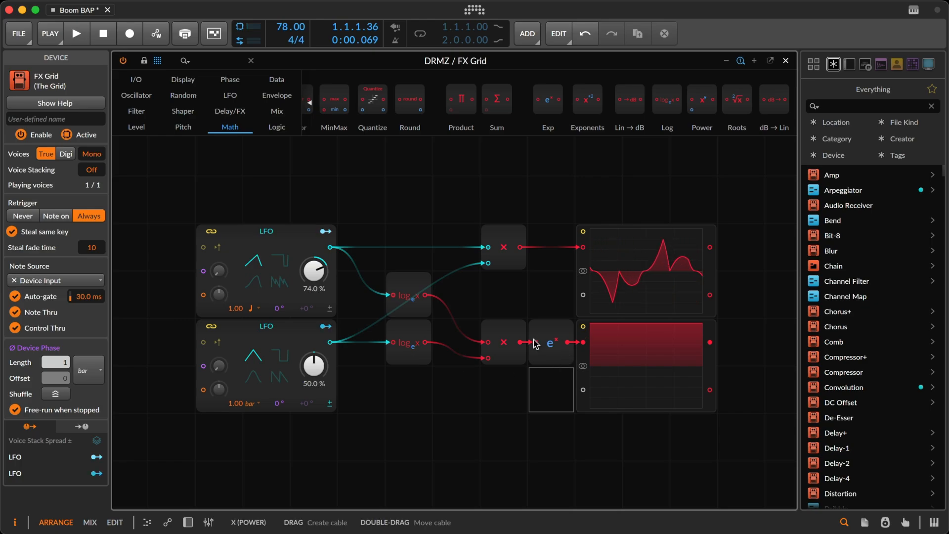
{"action": "left_click", "coordinate": [500, 346]}
{"action": "right_click", "coordinate": [501, 346]}
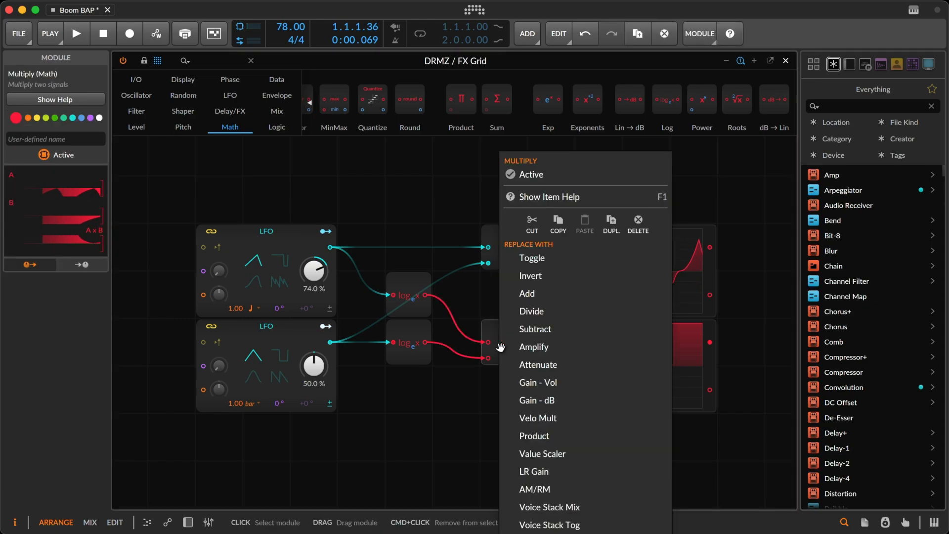
{"action": "left_click", "coordinate": [528, 293]}
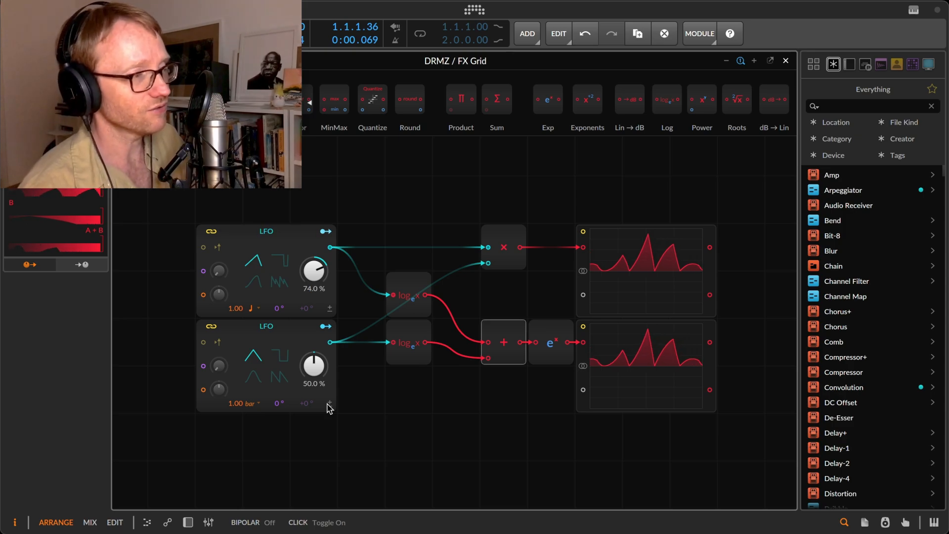
Toggle the lower LFO's bipolar option on and off to compare the two Oscilloscope traces.
{"action": "left_click", "coordinate": [327, 404]}
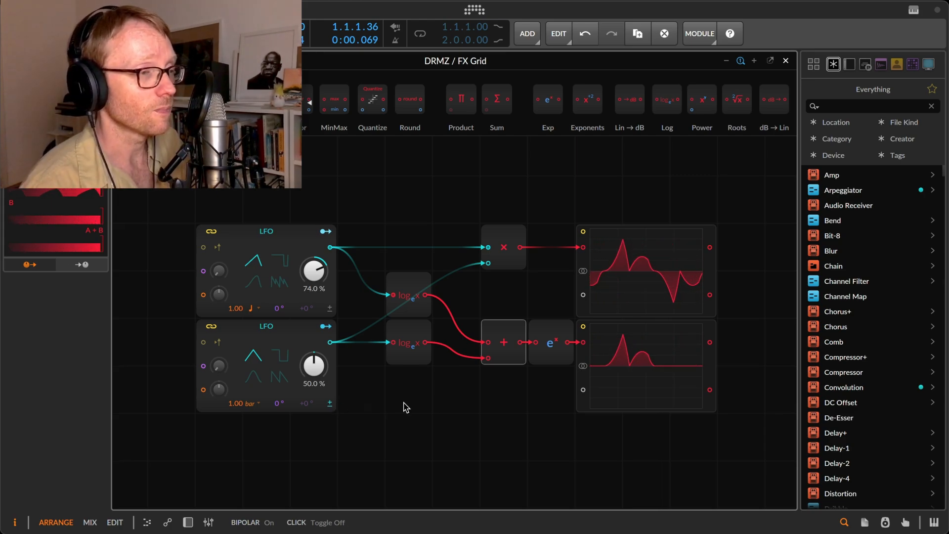
{"action": "left_click", "coordinate": [330, 407]}
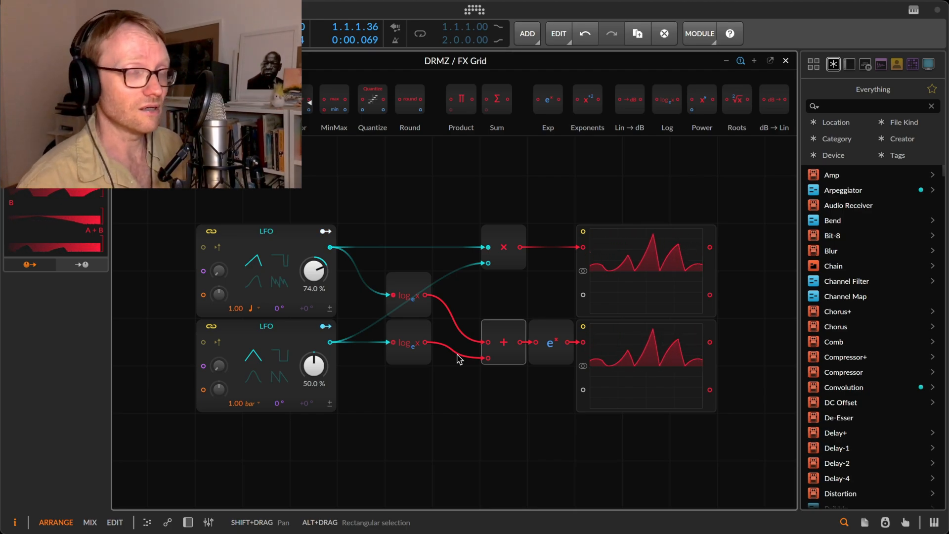
Close the demonstration grid and return to the FX Grid containing Input Gain, Follower RF and Threshold.
{"action": "key", "text": "Escape"}
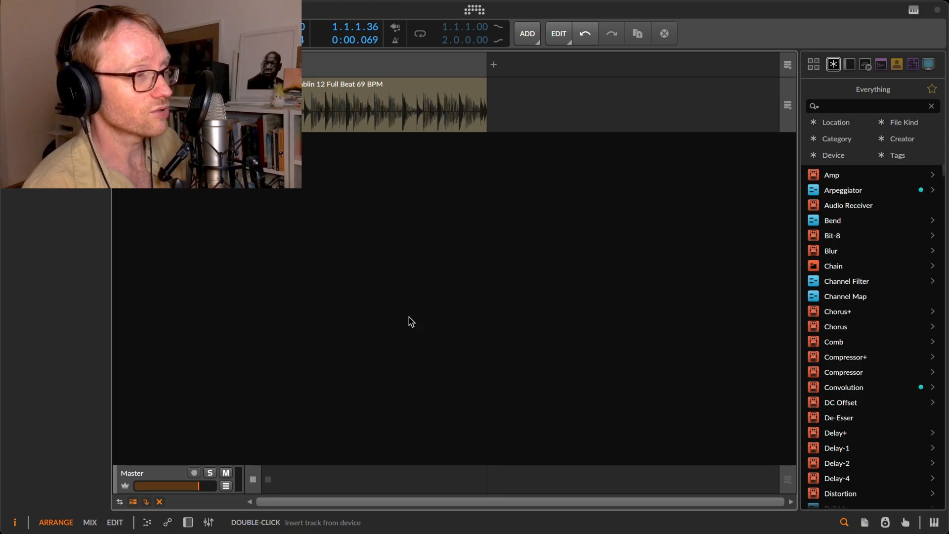
{"action": "key", "text": "d"}
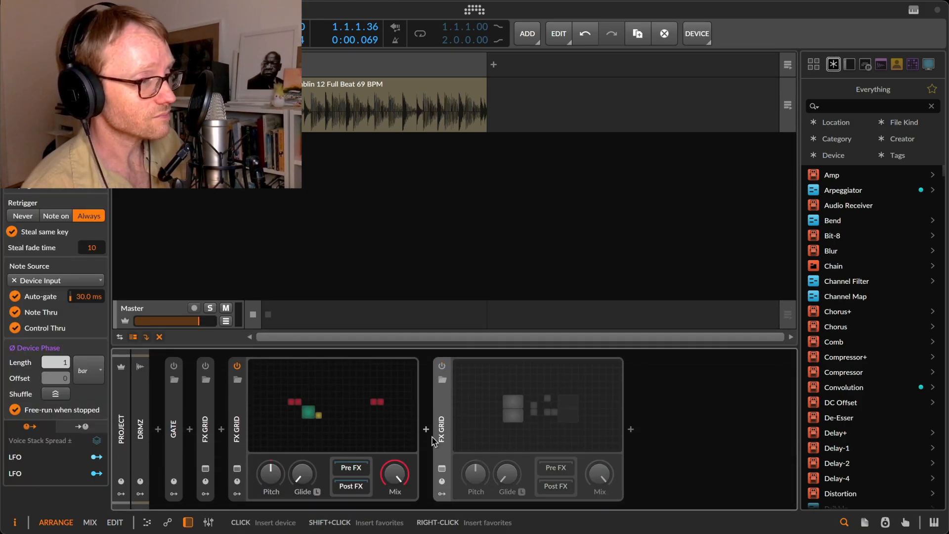
{"action": "left_click", "coordinate": [425, 429]}
{"action": "key", "text": "Escape"}
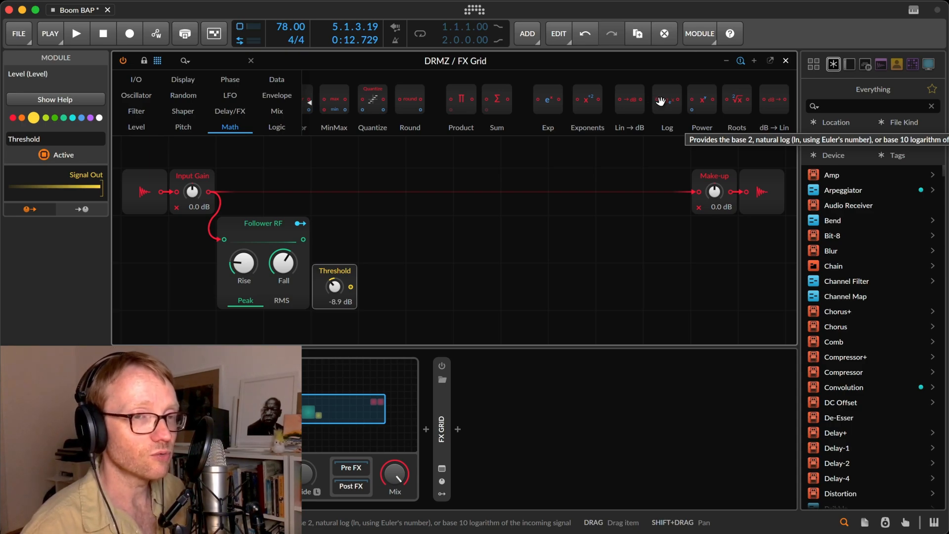
Attach a Log module to the outputs of Threshold and Follower RF, aligning the follower's Log above the other.
{"action": "left_click_drag", "start_coordinate": [661, 101], "coordinate": [375, 287]}
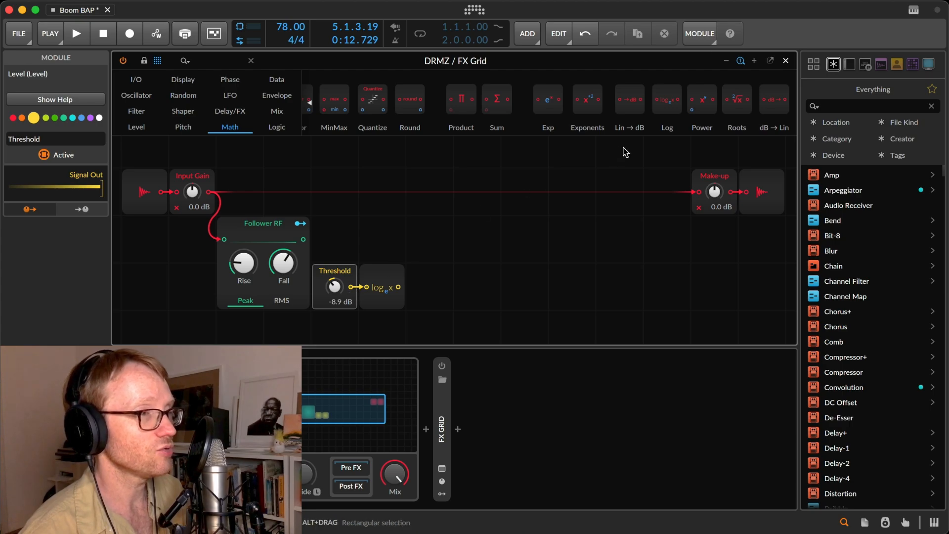
{"action": "left_click_drag", "start_coordinate": [664, 101], "coordinate": [302, 239]}
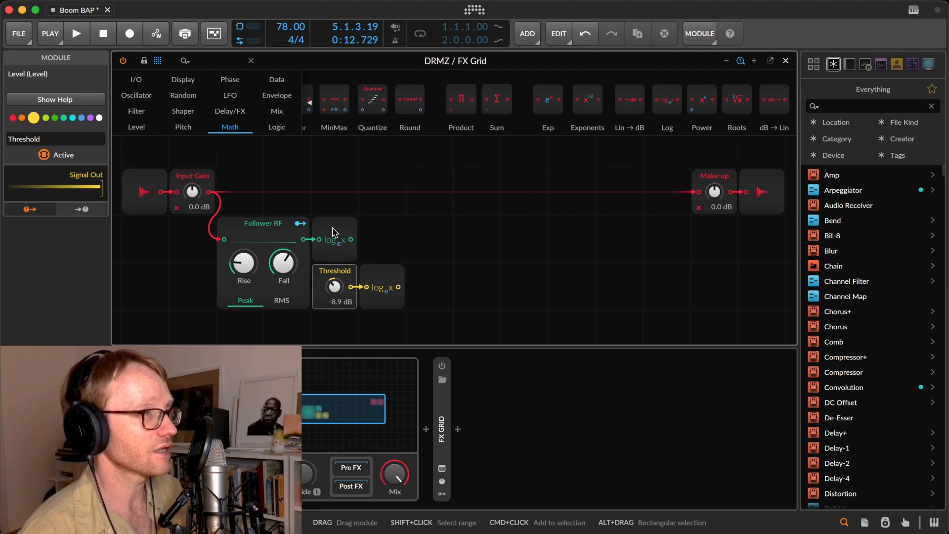
{"action": "left_click", "coordinate": [335, 232]}
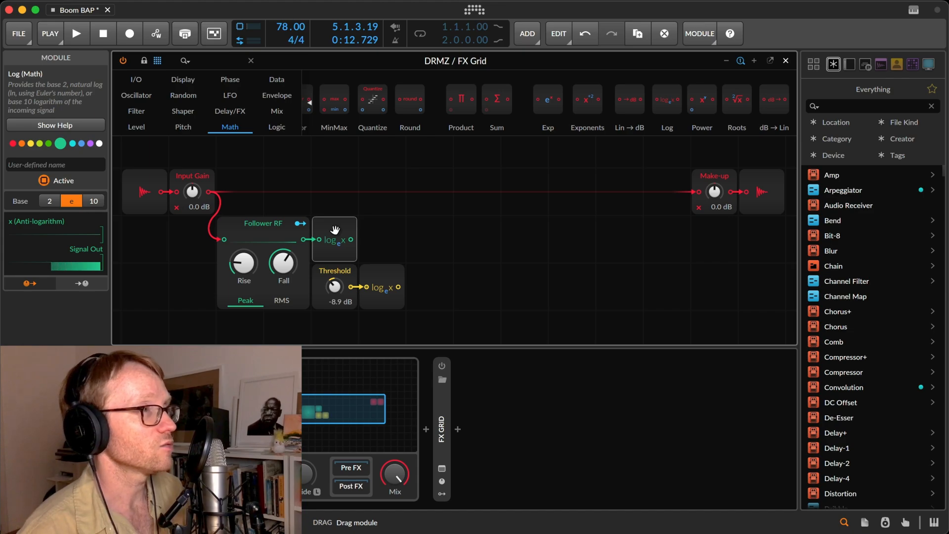
{"action": "left_click_drag", "start_coordinate": [335, 231], "coordinate": [362, 233]}
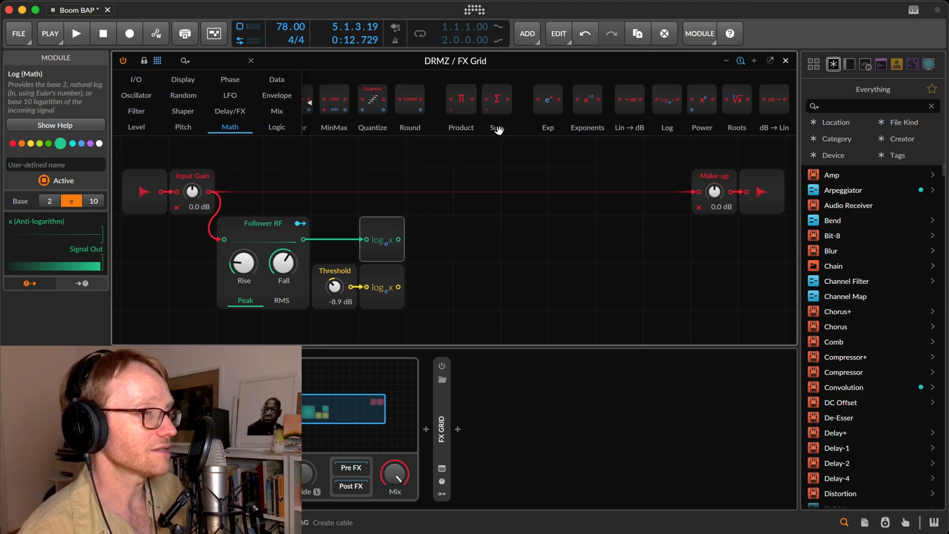
Add a Subtract module and wire the follower's Log to its A input and the Threshold's Log to B.
{"action": "scroll", "coordinate": [477, 106], "scroll_direction": "up", "scroll_amount": 5}
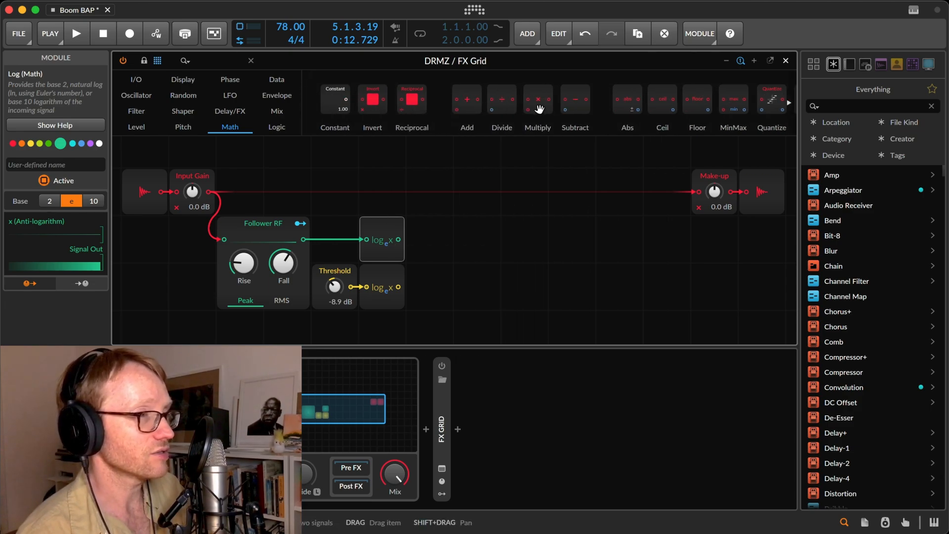
{"action": "left_click_drag", "start_coordinate": [564, 101], "coordinate": [469, 251]}
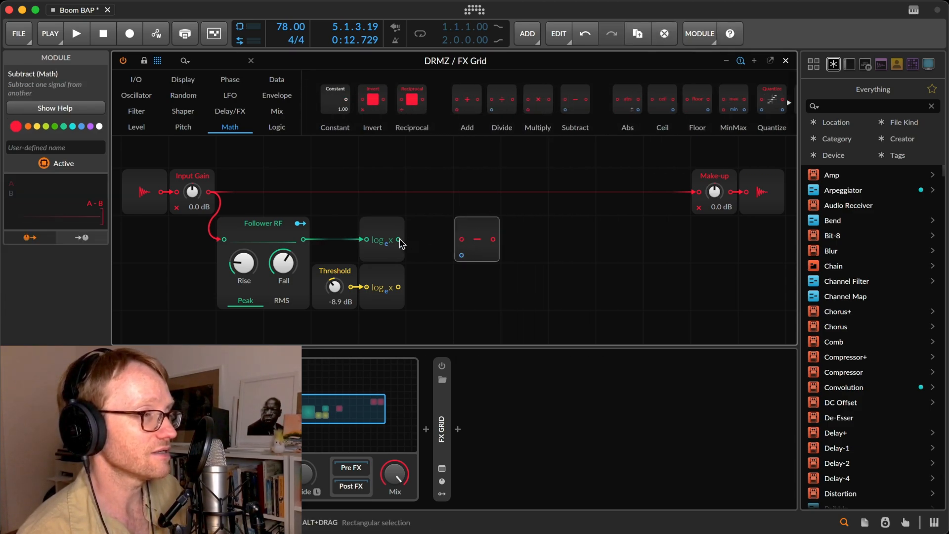
{"action": "left_click_drag", "start_coordinate": [399, 239], "coordinate": [461, 239]}
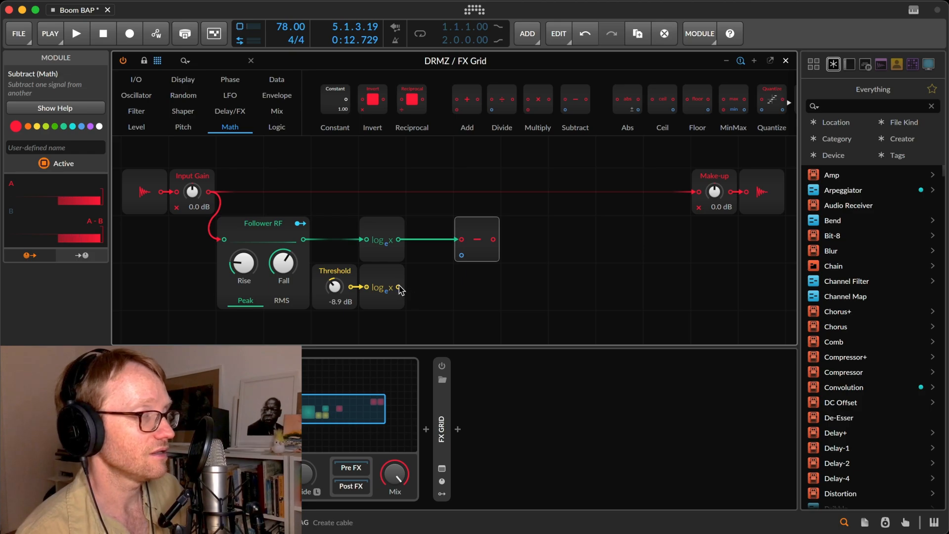
{"action": "left_click_drag", "start_coordinate": [398, 287], "coordinate": [461, 257]}
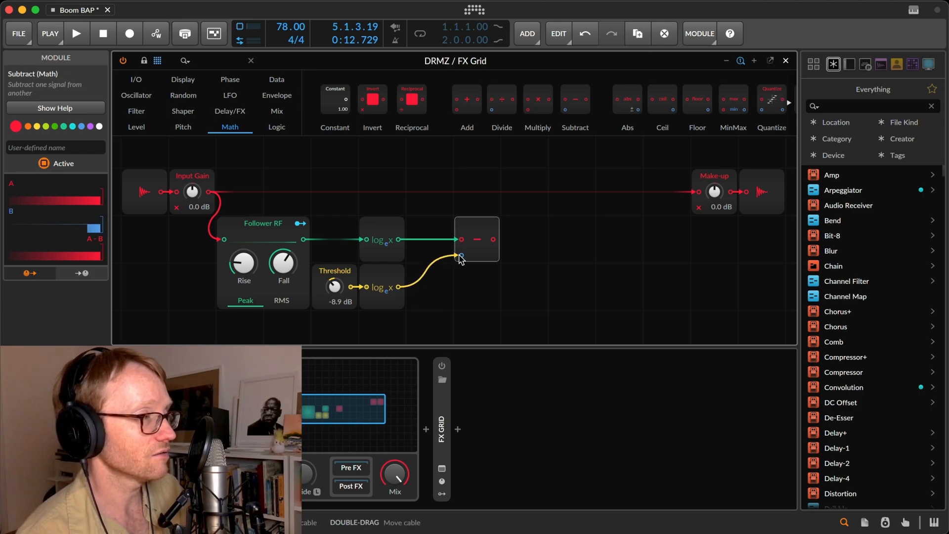
Start playback and set the Threshold level to -10.8 dB.
{"action": "mouse_move", "coordinate": [322, 289]}
{"action": "left_mouse_down"}
{"action": "mouse_move", "coordinate": [322, 309]}
{"action": "mouse_move", "coordinate": [338, 294]}
{"action": "left_mouse_up"}
{"action": "key", "text": "space"}
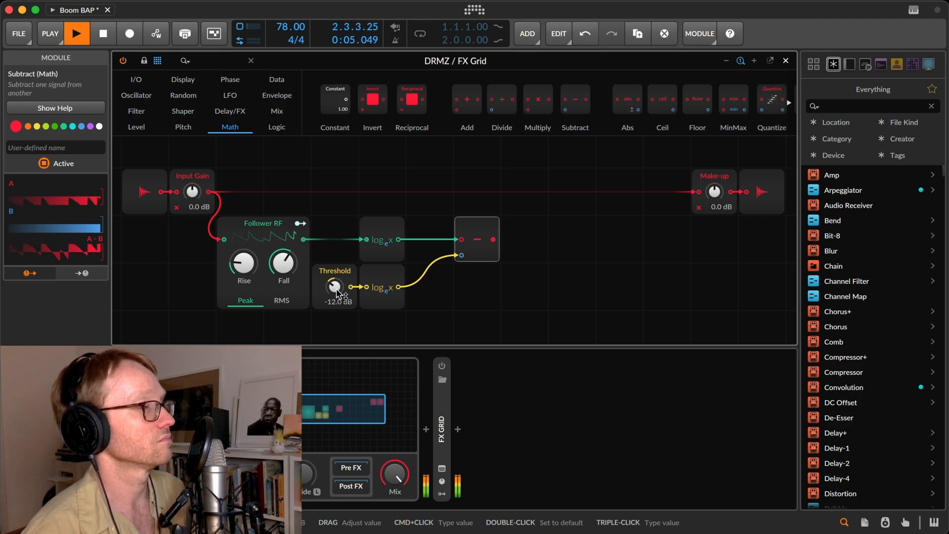
{"action": "left_click_drag", "start_coordinate": [336, 293], "coordinate": [336, 289]}
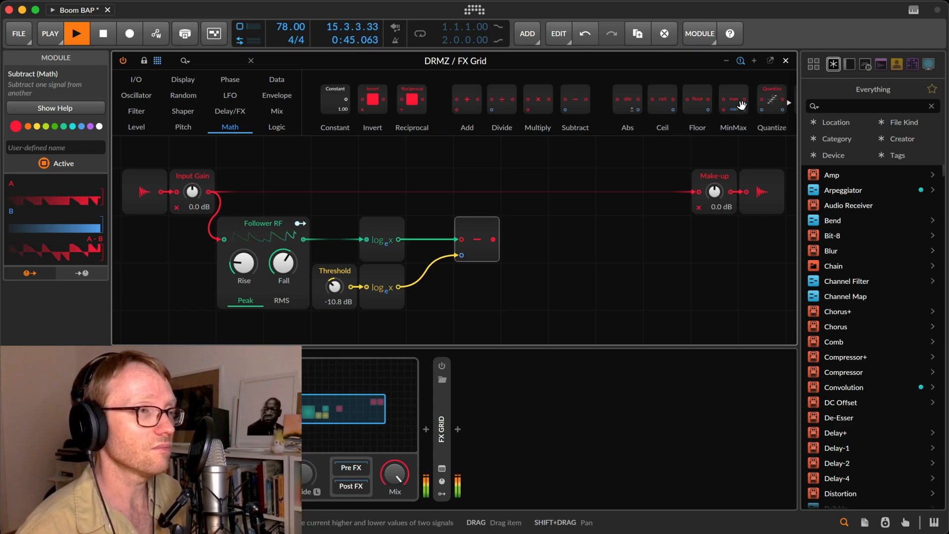
Add a MinMax module beside Subtract, connect the difference to its first input and select it for inspection.
{"action": "left_click_drag", "start_coordinate": [741, 105], "coordinate": [538, 235]}
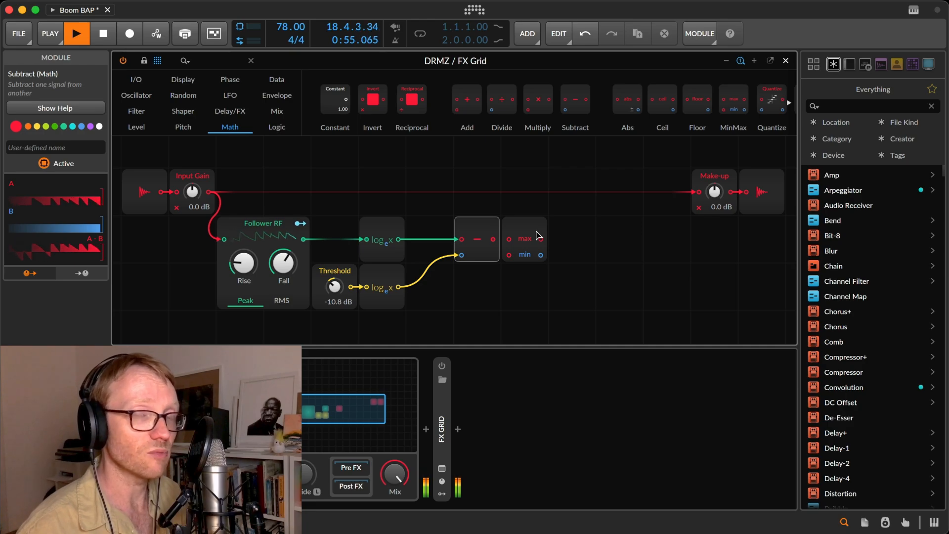
{"action": "left_click_drag", "start_coordinate": [536, 230], "coordinate": [492, 241]}
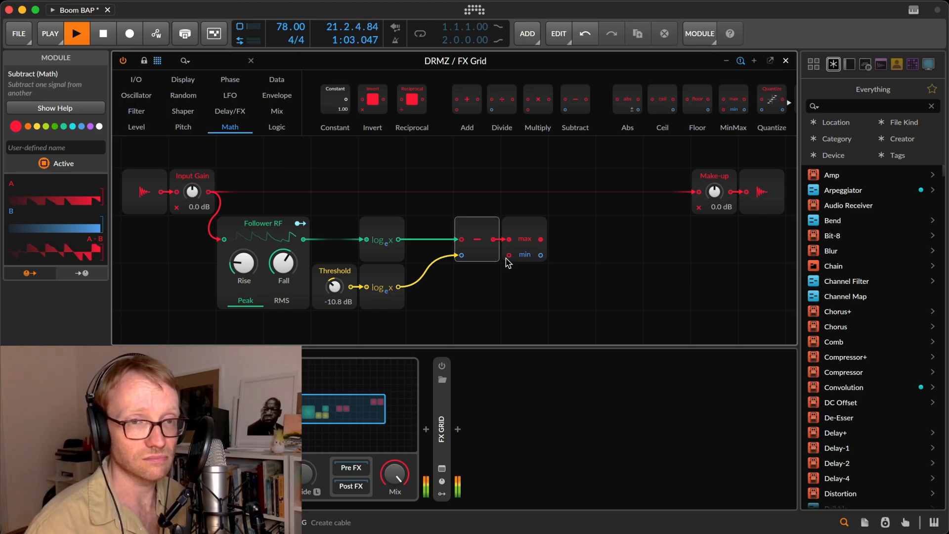
{"action": "left_click", "coordinate": [524, 231]}
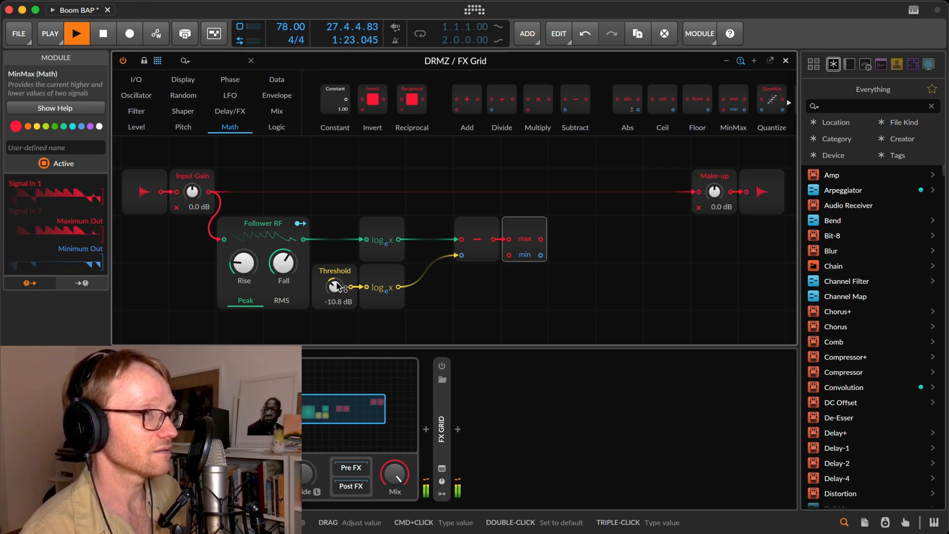
Stop playback, add an Oscilloscope below the Subtract and MinMax modules, and widen it to reach beneath the Make-up module.
{"action": "mouse_move", "coordinate": [521, 230]}
{"action": "left_mouse_down"}
{"action": "mouse_move", "coordinate": [567, 232]}
{"action": "mouse_move", "coordinate": [520, 232]}
{"action": "left_mouse_up"}
{"action": "key", "text": "space"}
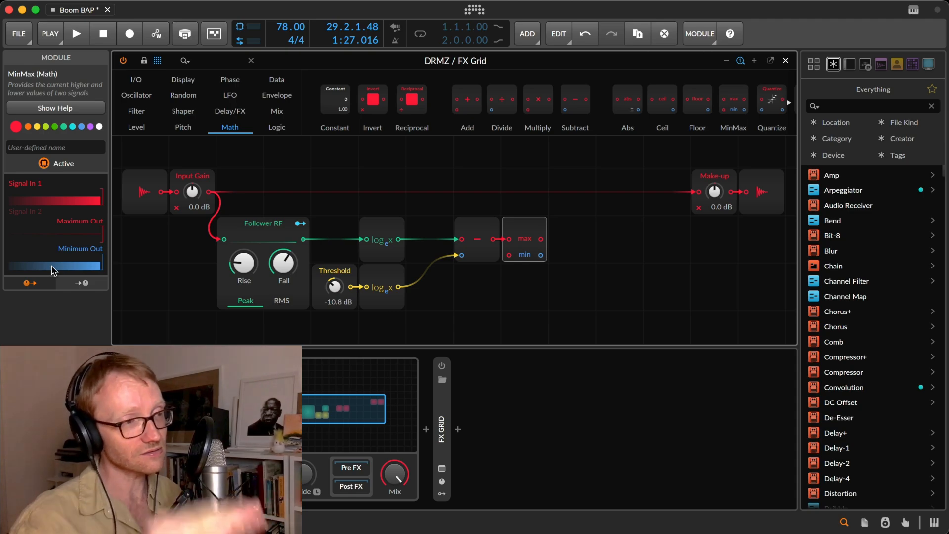
{"action": "left_click", "coordinate": [183, 80]}
{"action": "left_click_drag", "start_coordinate": [559, 124], "coordinate": [477, 278]}
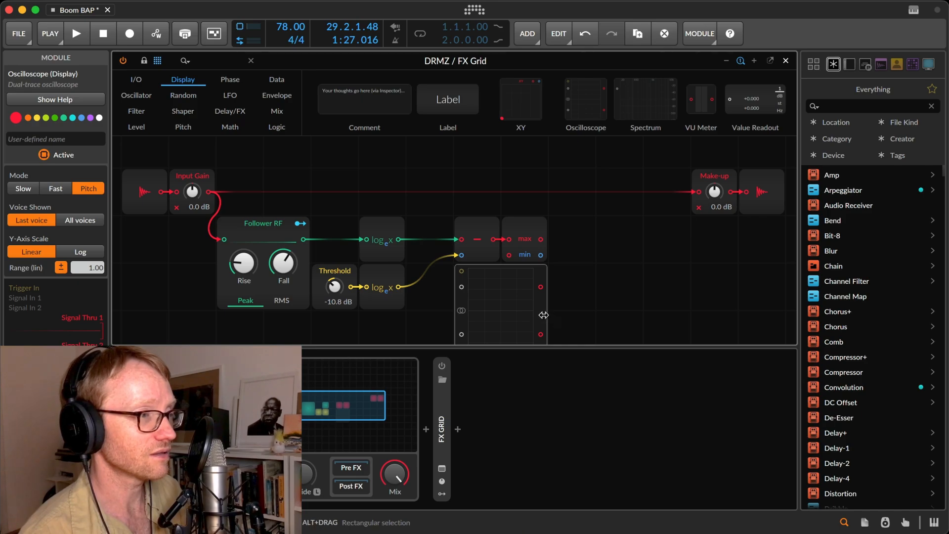
{"action": "left_click_drag", "start_coordinate": [546, 315], "coordinate": [770, 314]}
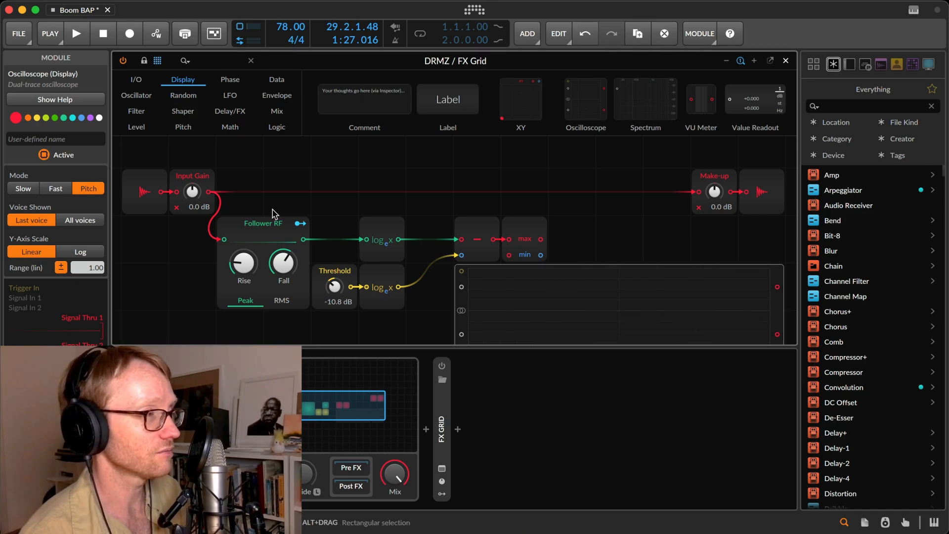
Wire Follower RF to the Oscilloscope's first signal input and MinMax's max output to its second, with the scope mode set to Fast.
{"action": "left_click_drag", "start_coordinate": [302, 239], "coordinate": [461, 286]}
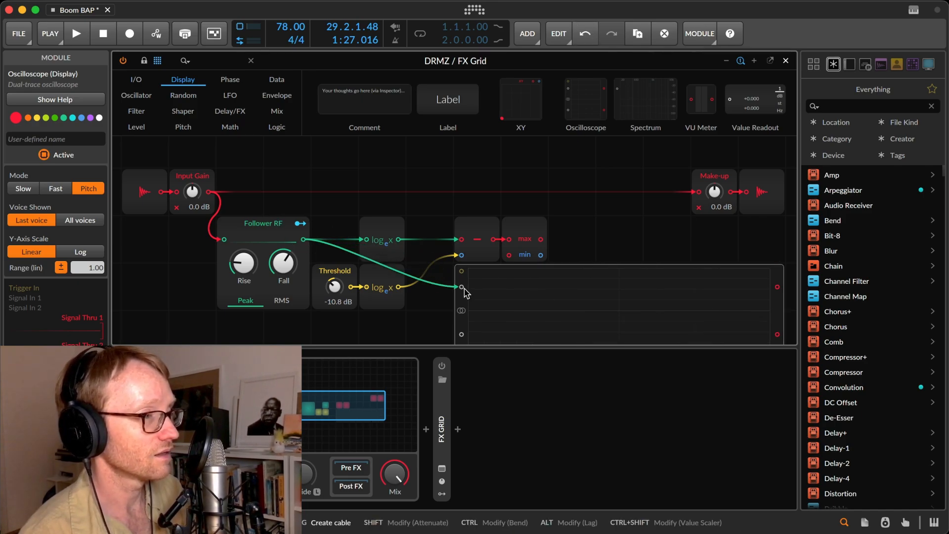
{"action": "left_click", "coordinate": [23, 188]}
{"action": "left_click", "coordinate": [56, 188]}
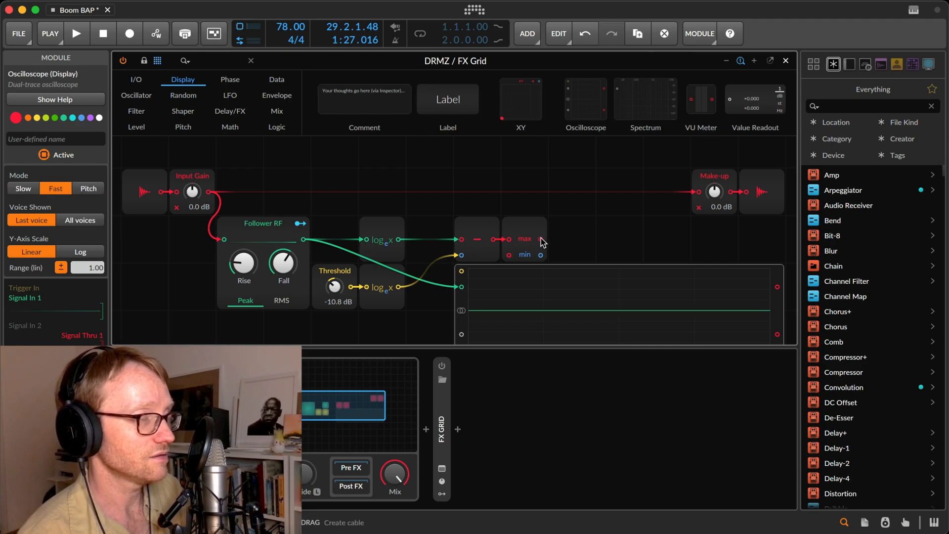
{"action": "left_click_drag", "start_coordinate": [541, 239], "coordinate": [461, 320]}
Start playback and set the Threshold level to -5.2 dB.
{"action": "key", "text": "space"}
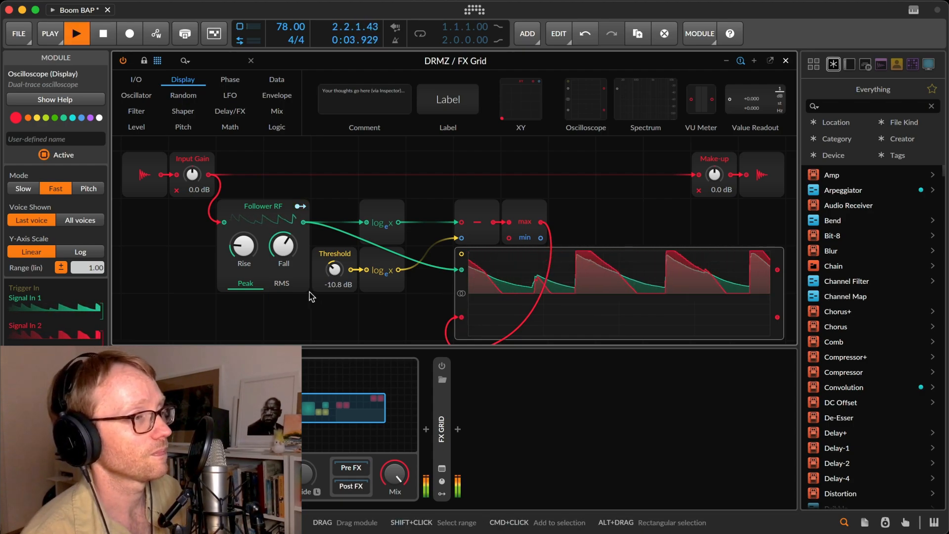
{"action": "double_click", "coordinate": [342, 272]}
{"action": "mouse_move", "coordinate": [341, 274]}
{"action": "left_mouse_down"}
{"action": "mouse_move", "coordinate": [342, 331]}
{"action": "mouse_move", "coordinate": [341, 295]}
{"action": "left_mouse_up"}
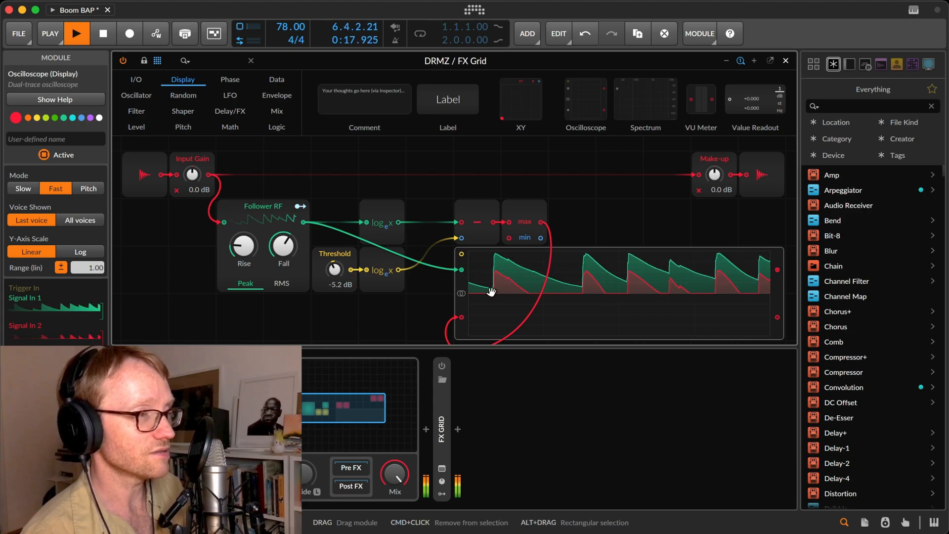
Try the Oscilloscope's Slow mode and return to Fast, lower the Follower RF's Rise and Fall times, and stop playback.
{"action": "left_click", "coordinate": [15, 192]}
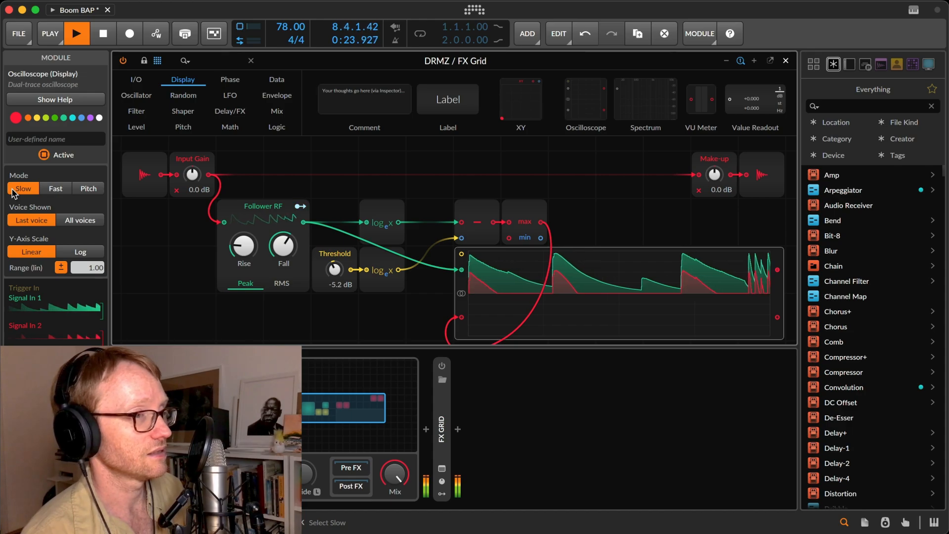
{"action": "left_click", "coordinate": [52, 189]}
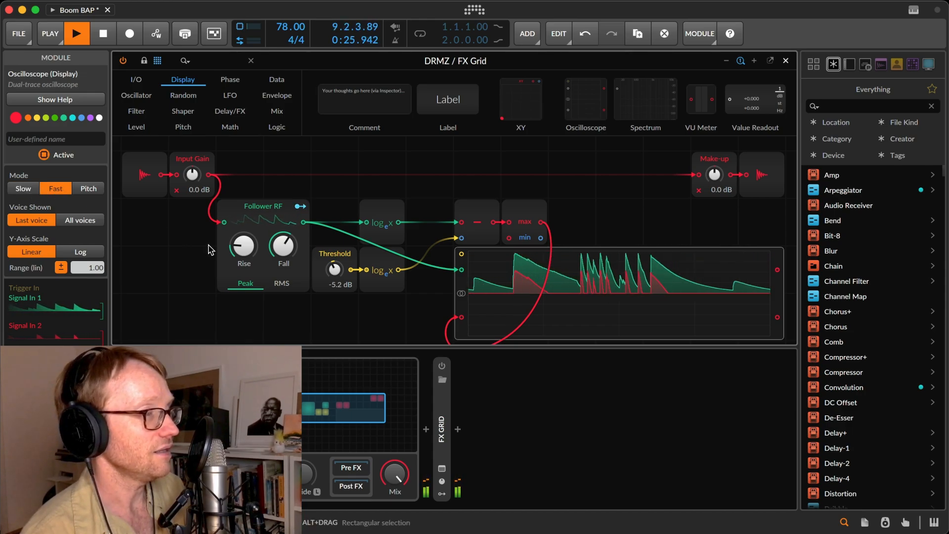
{"action": "left_click_drag", "start_coordinate": [245, 249], "coordinate": [283, 284]}
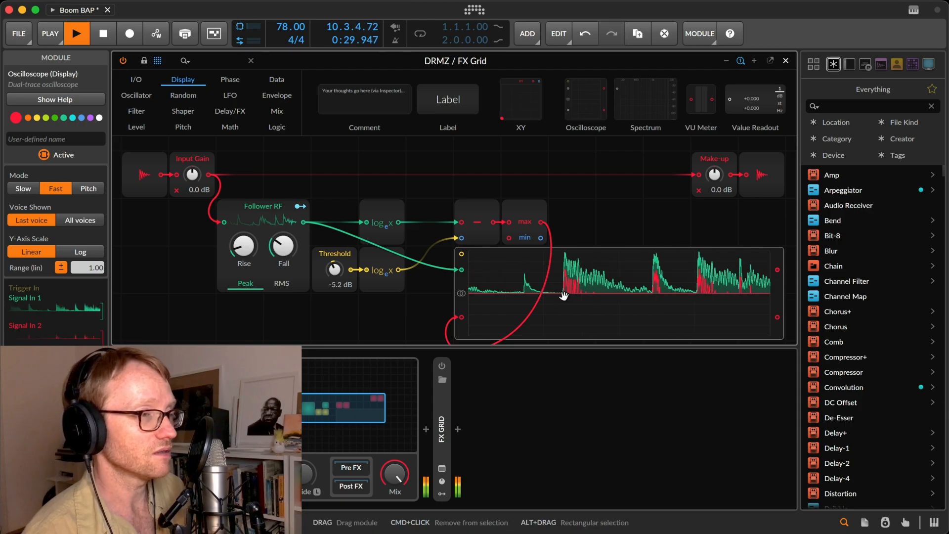
{"action": "key", "text": "space"}
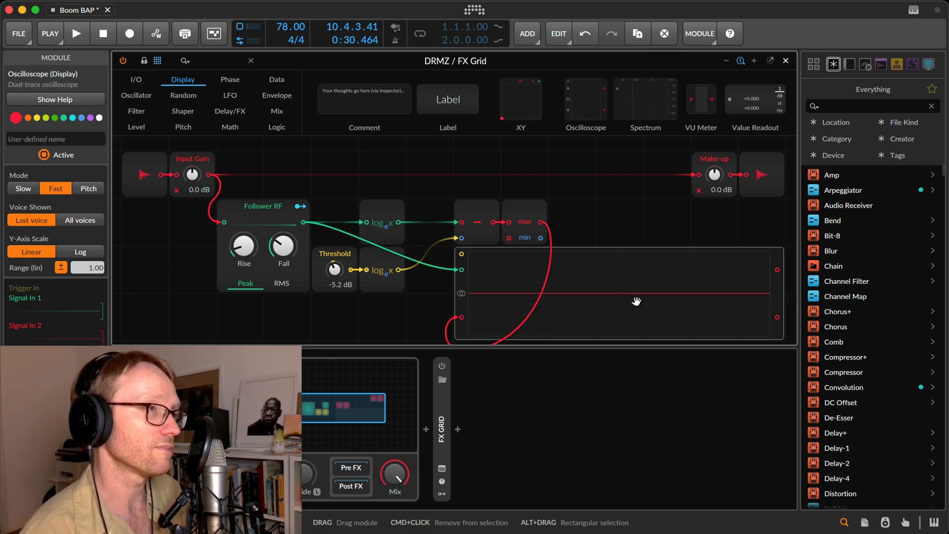
Insert an Invert module between MinMax's max output and the Oscilloscope, and start playback.
{"action": "left_click", "coordinate": [229, 127]}
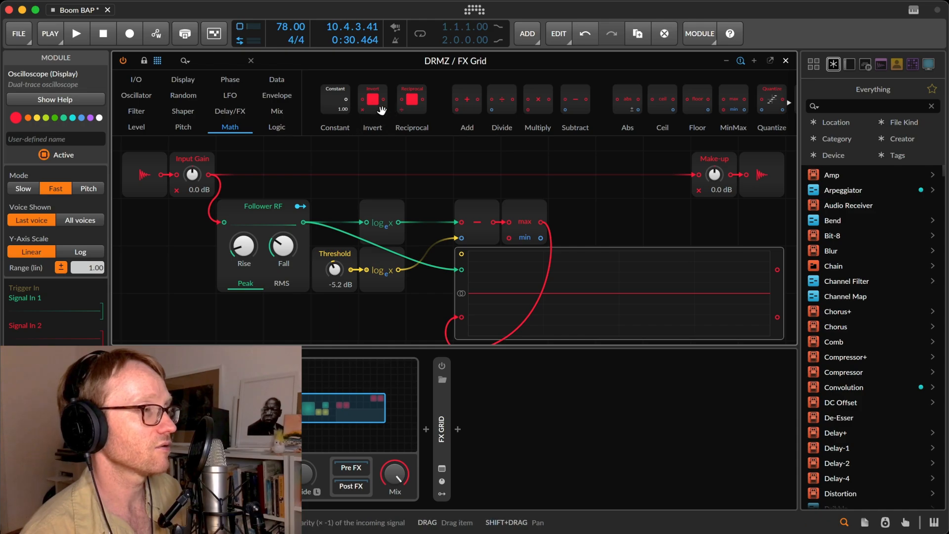
{"action": "left_click_drag", "start_coordinate": [381, 110], "coordinate": [540, 222]}
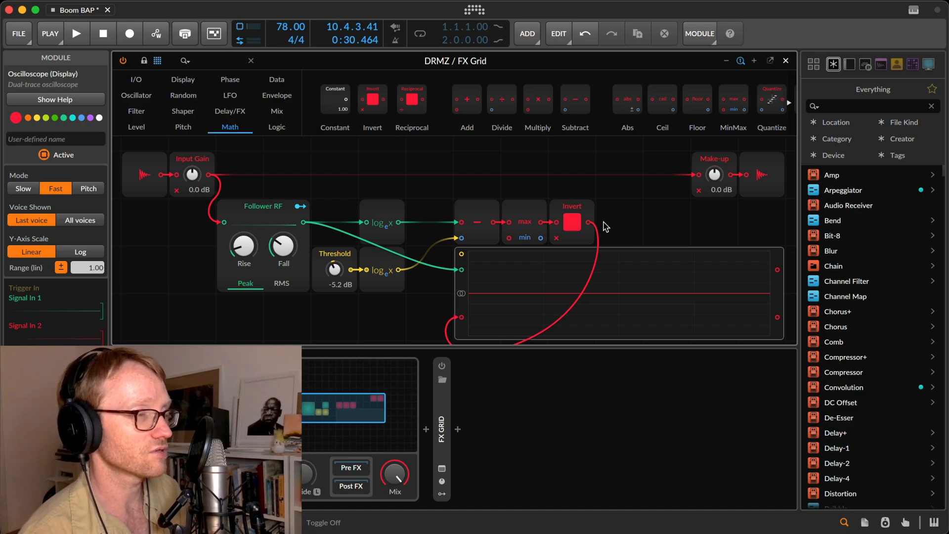
{"action": "key", "text": "space"}
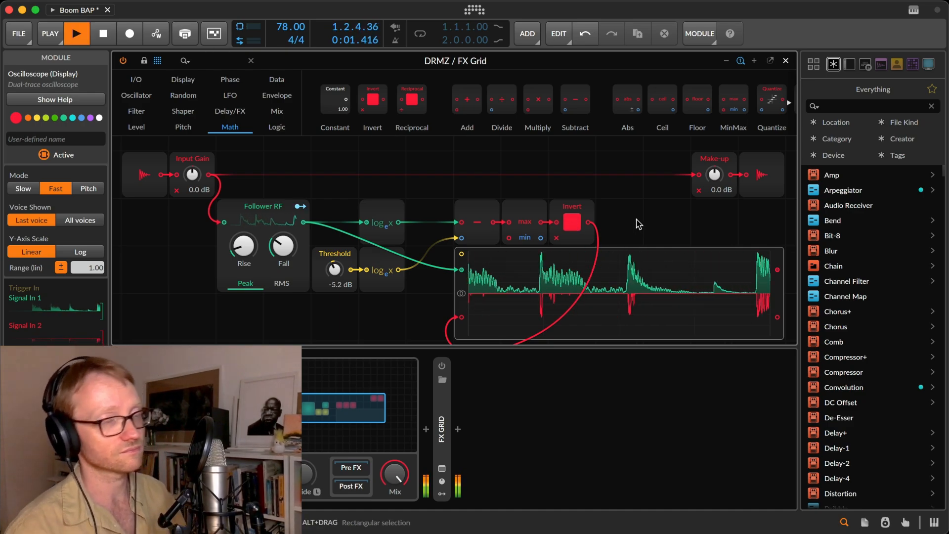
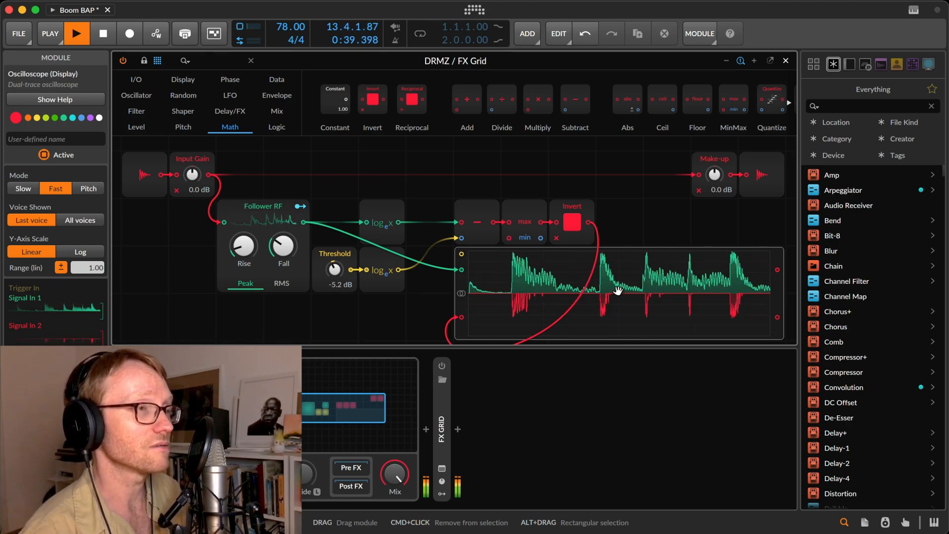
Insert an Attenuate module between Invert and the Oscilloscope, try a lower amount, and return it to 100 %.
{"action": "left_click", "coordinate": [137, 128]}
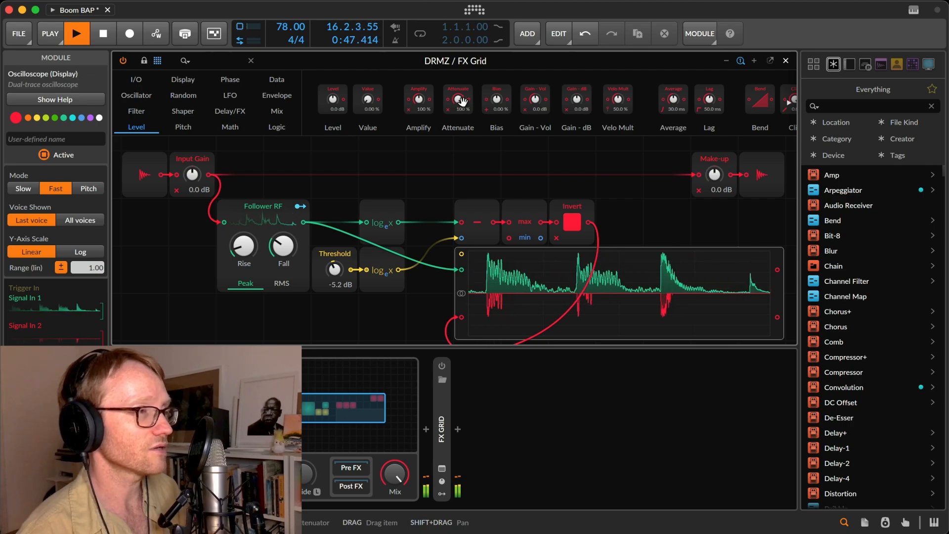
{"action": "left_click_drag", "start_coordinate": [588, 227], "coordinate": [589, 225]}
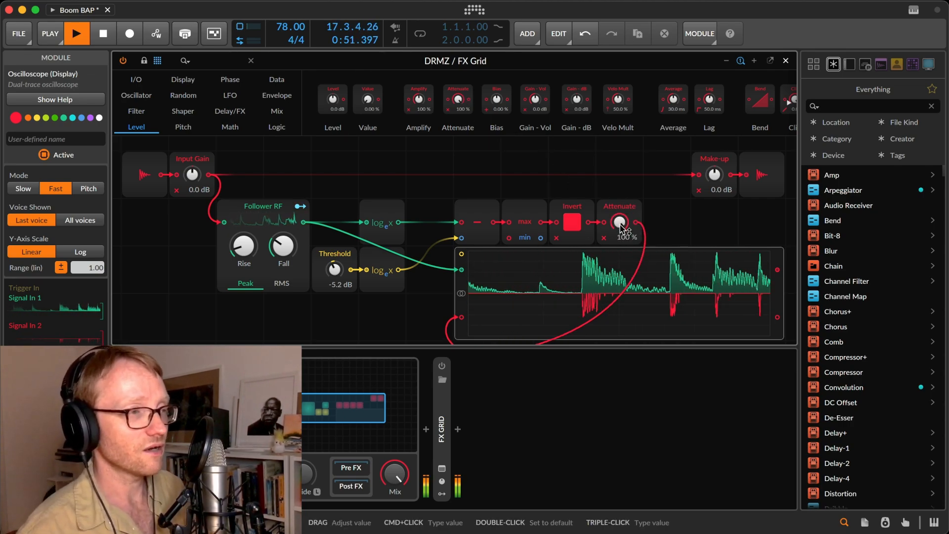
{"action": "left_click_drag", "start_coordinate": [622, 228], "coordinate": [622, 236]}
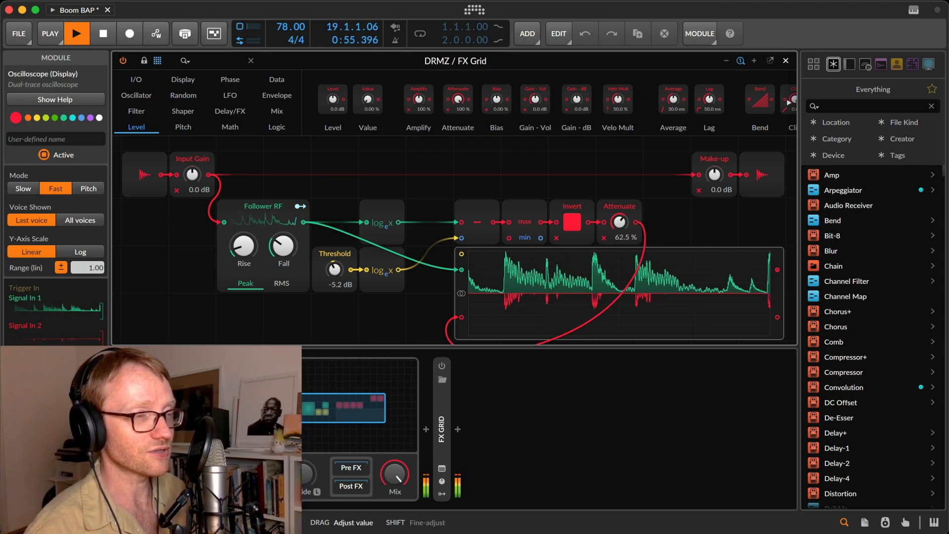
{"action": "left_click_drag", "start_coordinate": [625, 235], "coordinate": [619, 183]}
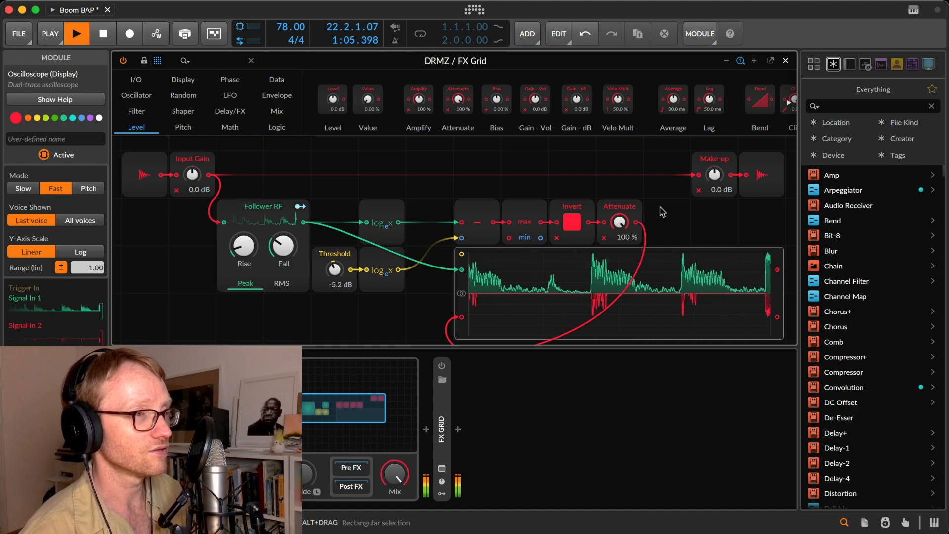
Shift Make-up and the audio output one cell right, and add an Exp module with base e fed by Attenuate's output.
{"action": "left_click", "coordinate": [844, 524]}
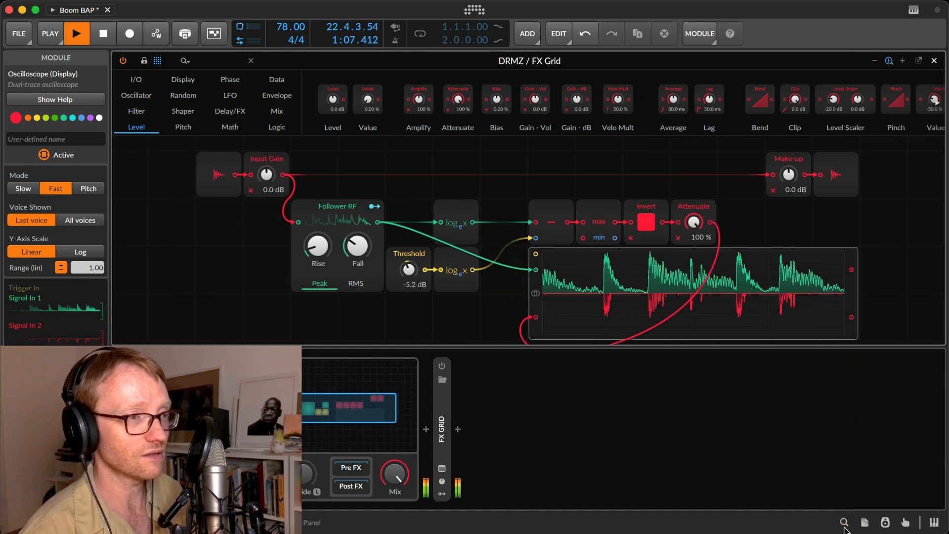
{"action": "left_click_drag", "start_coordinate": [832, 212], "coordinate": [818, 164]}
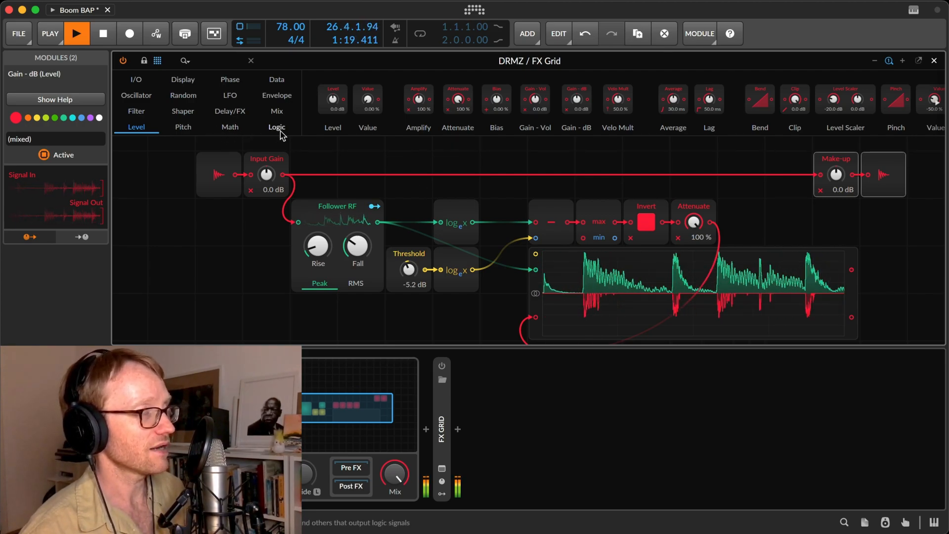
{"action": "left_click", "coordinate": [228, 127]}
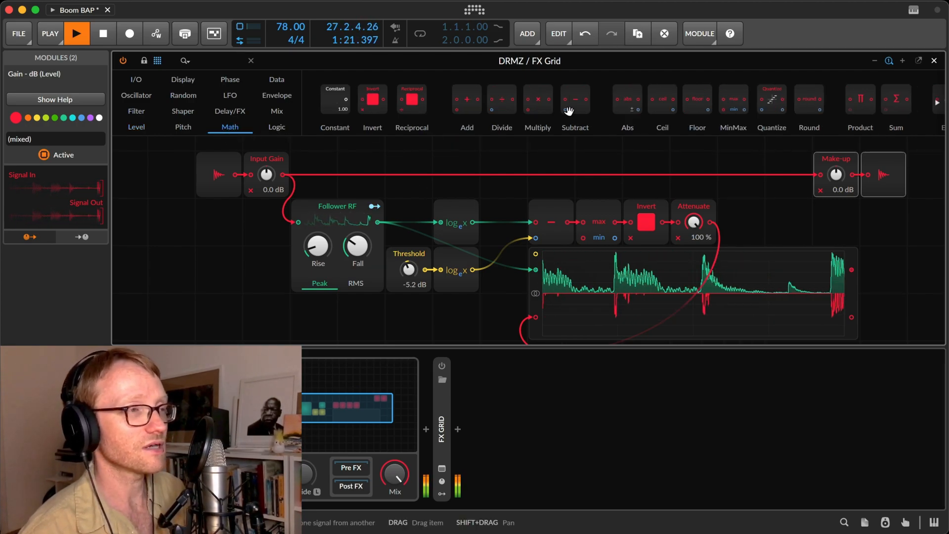
{"action": "scroll", "coordinate": [574, 113], "scroll_direction": "right", "scroll_amount": 5}
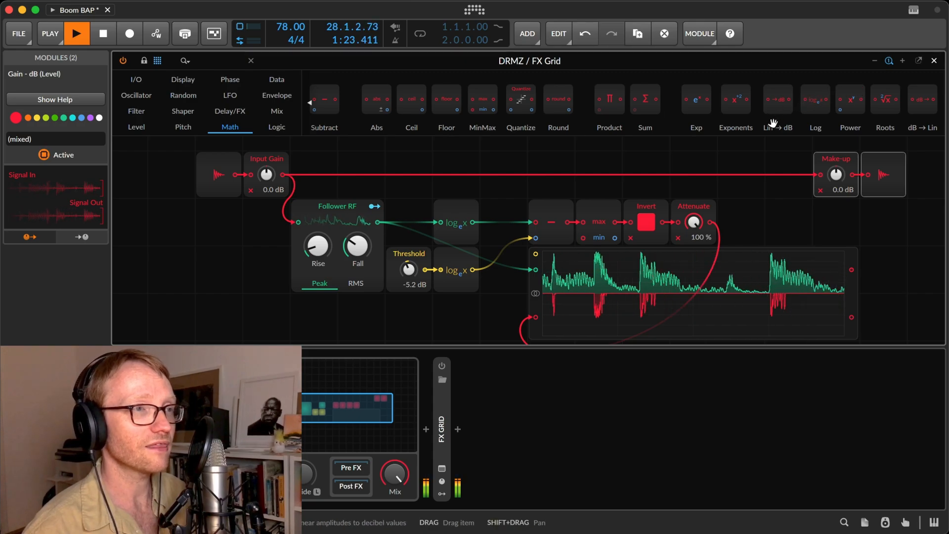
{"action": "left_click_drag", "start_coordinate": [845, 123], "coordinate": [746, 211]}
{"action": "left_click", "coordinate": [746, 211]}
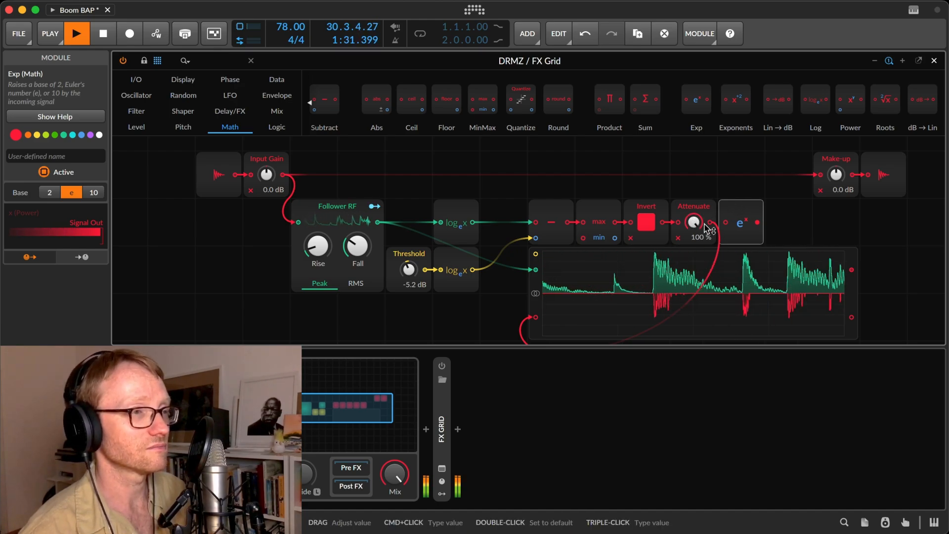
{"action": "left_click_drag", "start_coordinate": [710, 226], "coordinate": [726, 225]}
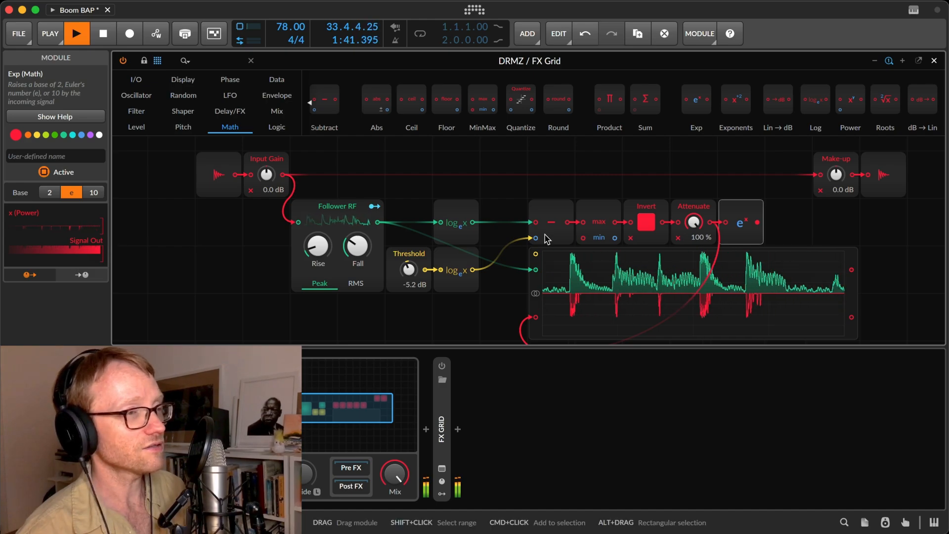
Lower the Threshold level to -7.5 dB.
{"action": "mouse_move", "coordinate": [694, 222]}
{"action": "left_mouse_down"}
{"action": "mouse_move", "coordinate": [694, 235]}
{"action": "mouse_move", "coordinate": [694, 222]}
{"action": "left_mouse_up"}
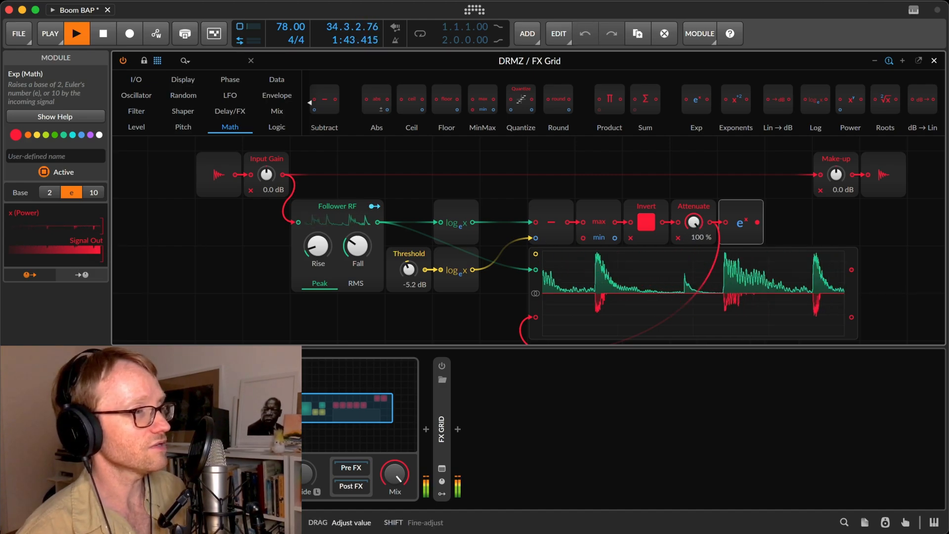
{"action": "mouse_move", "coordinate": [408, 270]}
{"action": "left_mouse_down"}
{"action": "mouse_move", "coordinate": [409, 284]}
{"action": "mouse_move", "coordinate": [409, 272]}
{"action": "left_mouse_up"}
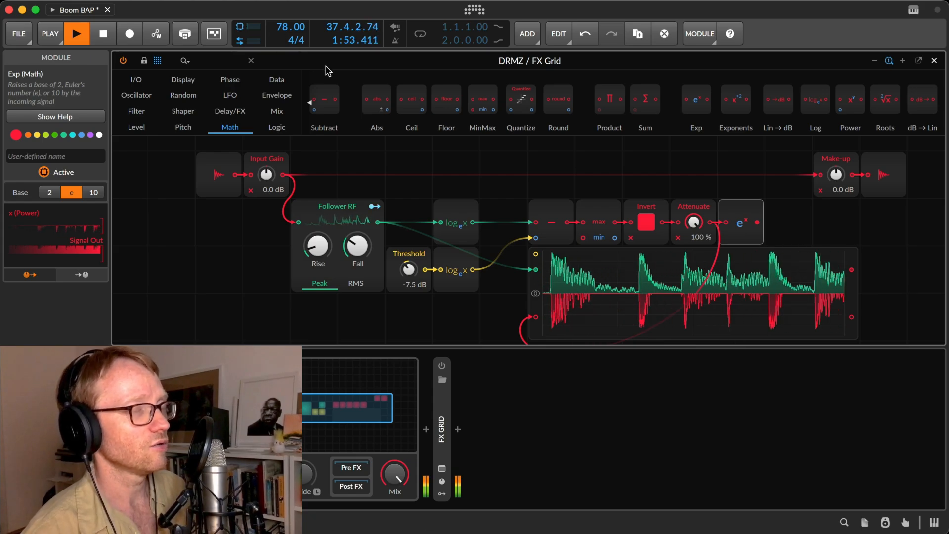
Insert a Multiply module before Make-up in the main signal path and wire the Exp output to its second input.
{"action": "scroll", "coordinate": [408, 106], "scroll_direction": "up", "scroll_amount": 5}
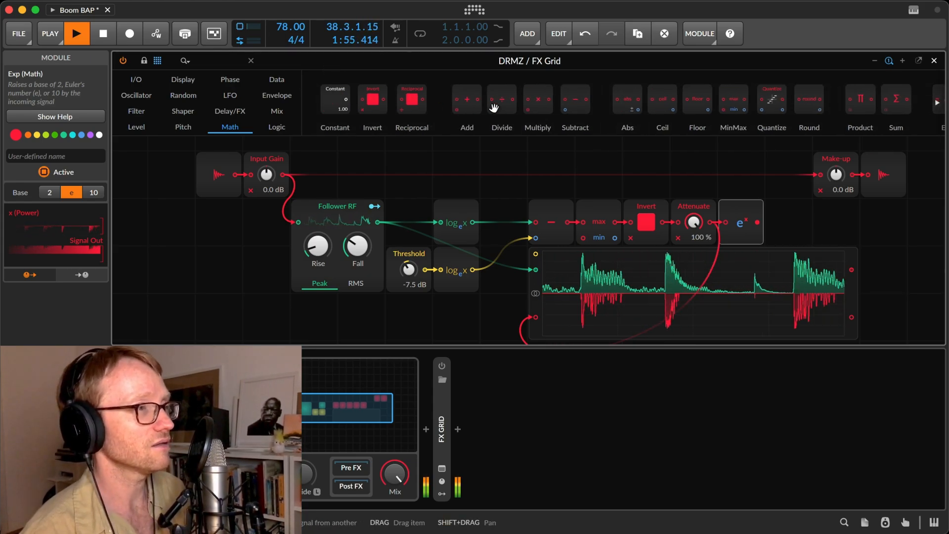
{"action": "scroll", "coordinate": [832, 213], "scroll_direction": "up", "scroll_amount": 1}
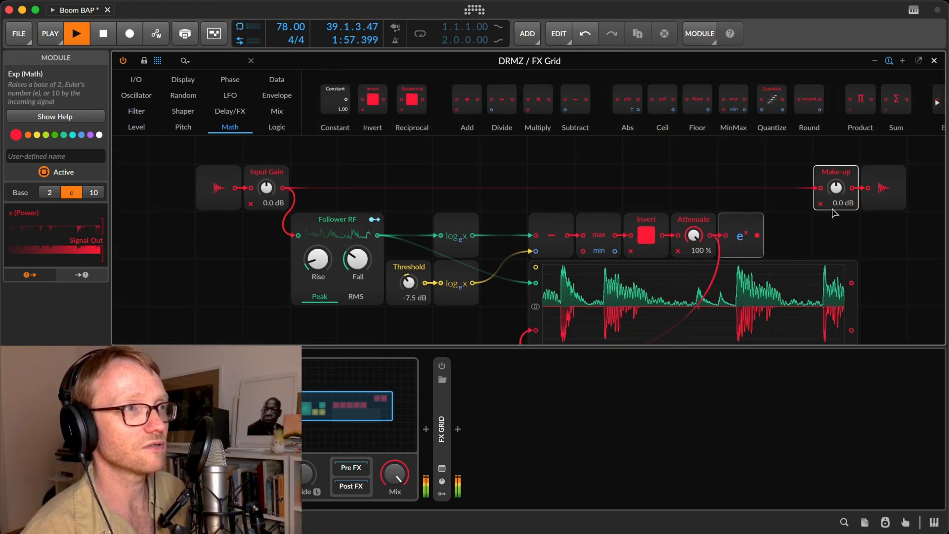
{"action": "left_click_drag", "start_coordinate": [817, 186], "coordinate": [818, 186]}
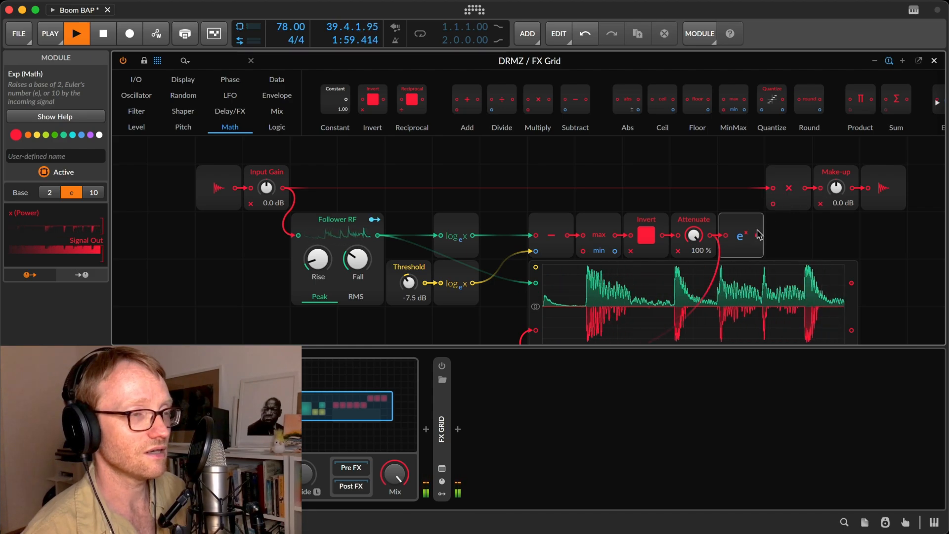
{"action": "left_click_drag", "start_coordinate": [757, 235], "coordinate": [773, 203]}
Rename the Multiply module as GR and colour it blue.
{"action": "left_click", "coordinate": [787, 179]}
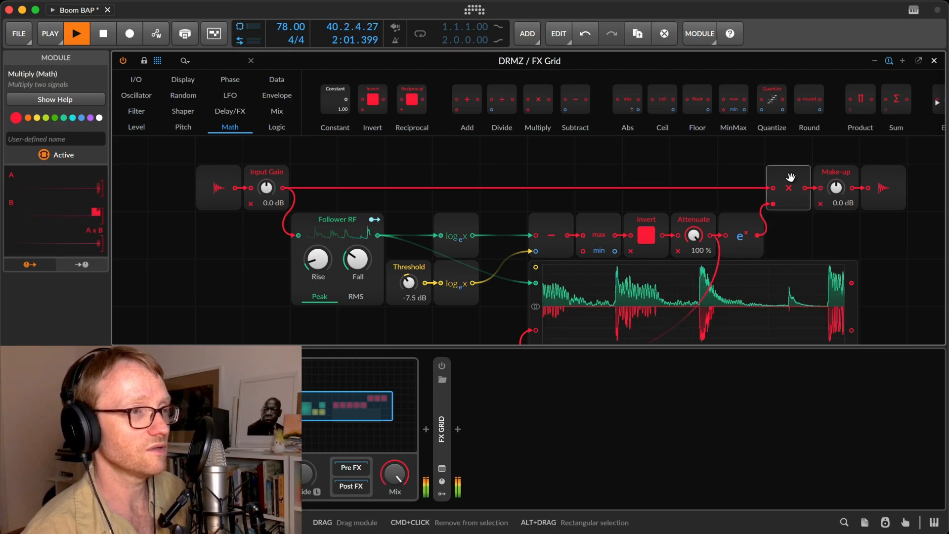
{"action": "left_click", "coordinate": [48, 139]}
{"action": "type", "text": "GR"}
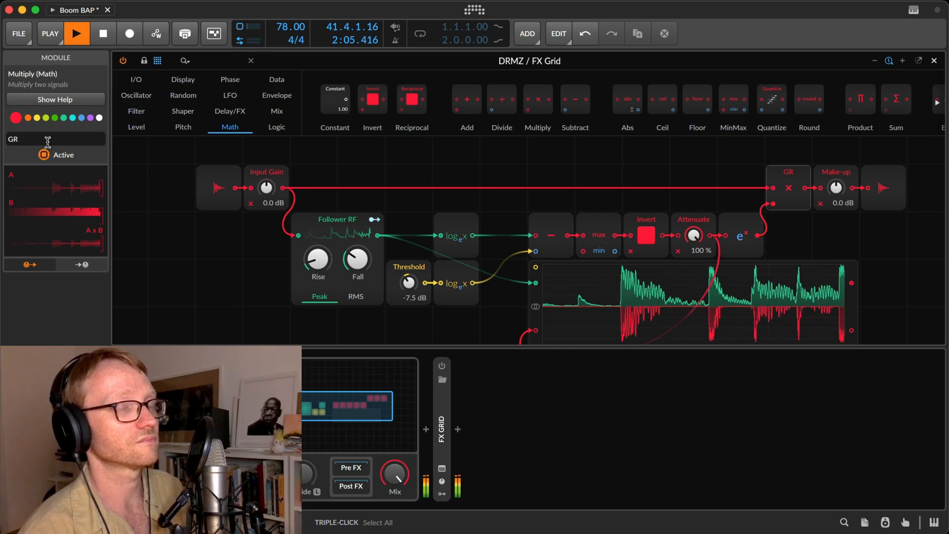
{"action": "left_click", "coordinate": [78, 117]}
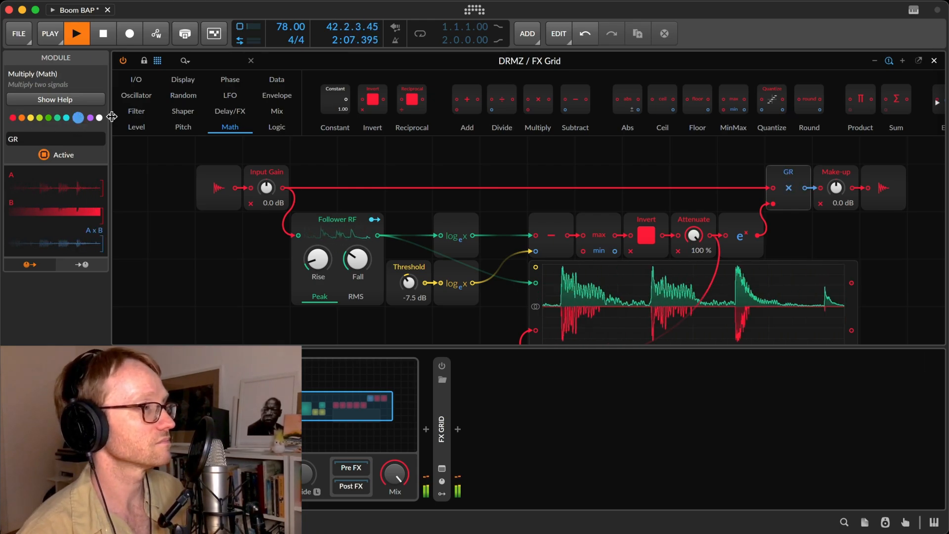
Rename the Attenuate module as Ratio.
{"action": "left_click", "coordinate": [414, 157]}
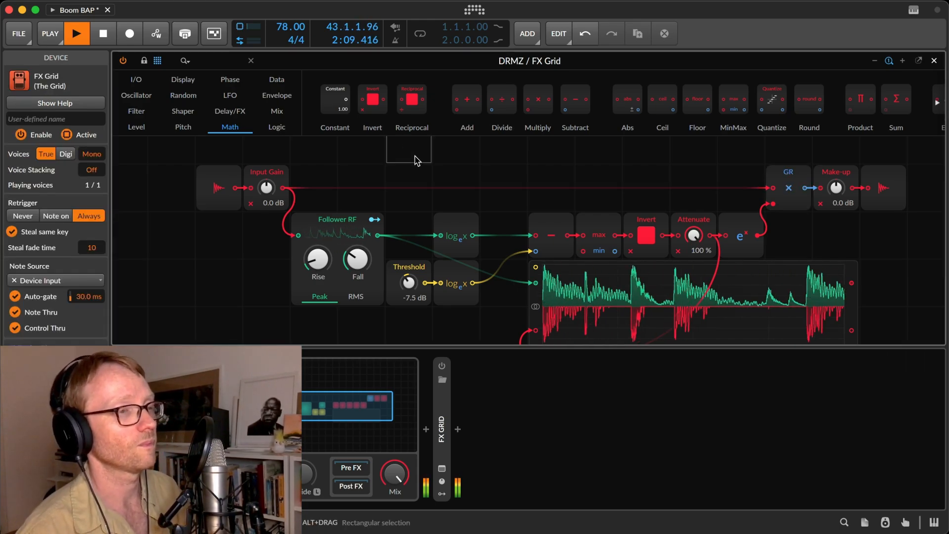
{"action": "left_click", "coordinate": [690, 219]}
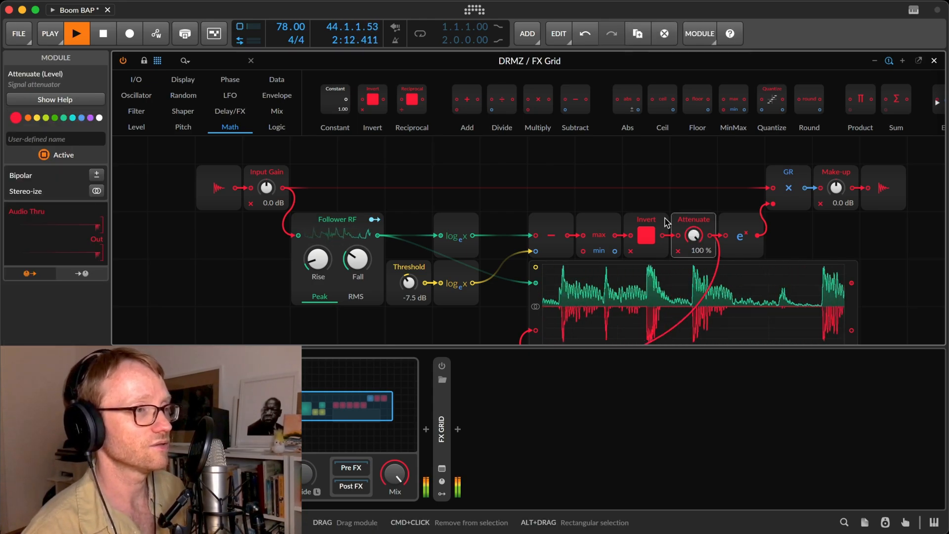
{"action": "left_click", "coordinate": [40, 139]}
{"action": "type", "text": "Ratio"}
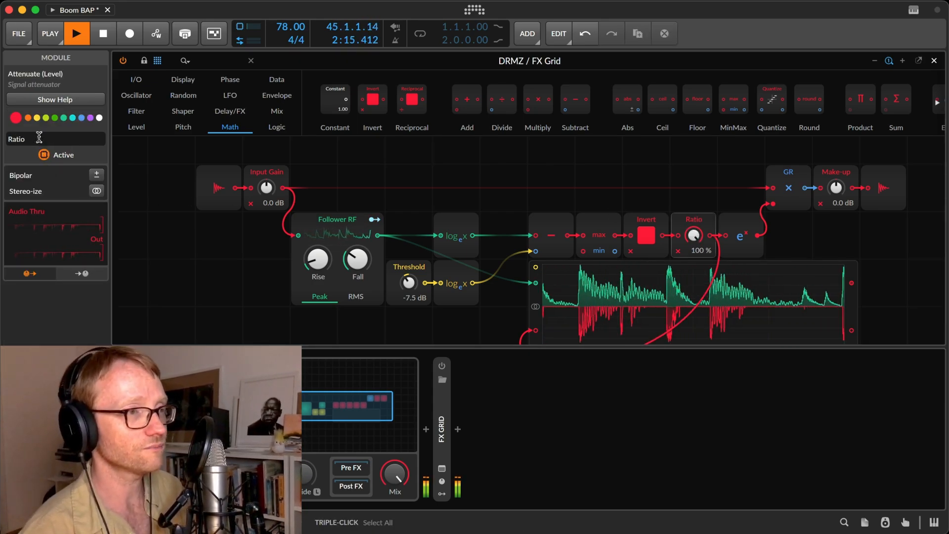
Set Ratio to 71.5 % and the Threshold level to -13.7 dB, leaving Make-up at 0.0 dB.
{"action": "left_click_drag", "start_coordinate": [693, 235], "coordinate": [693, 247]}
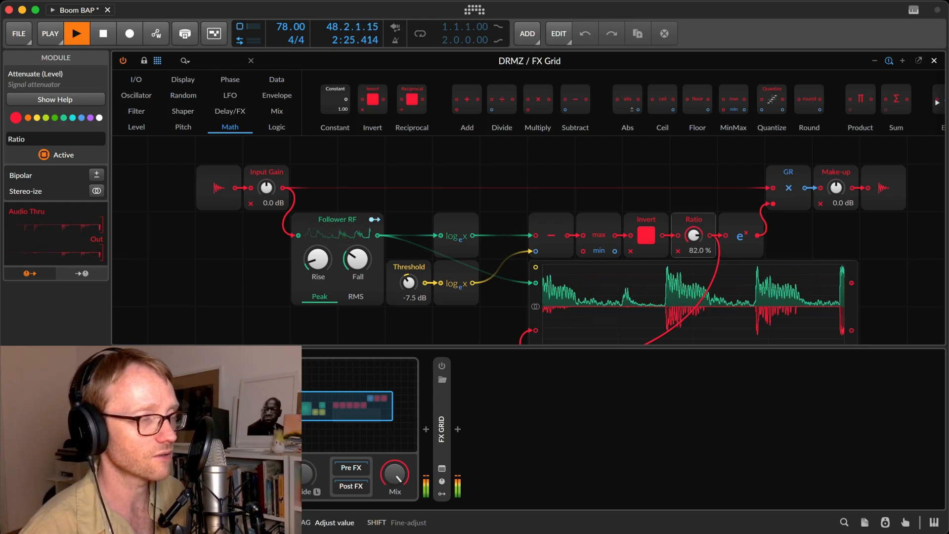
{"action": "left_click_drag", "start_coordinate": [693, 235], "coordinate": [694, 237]}
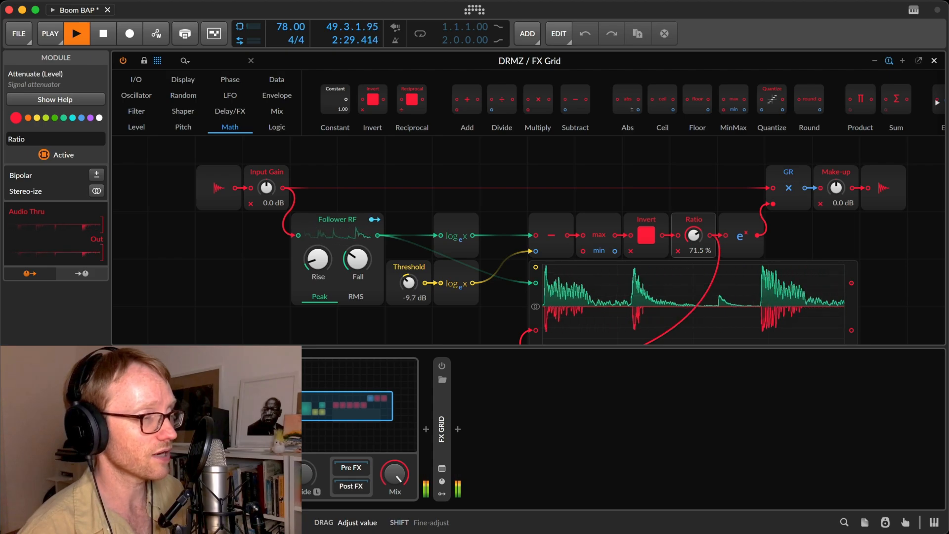
{"action": "left_click_drag", "start_coordinate": [408, 283], "coordinate": [408, 304]}
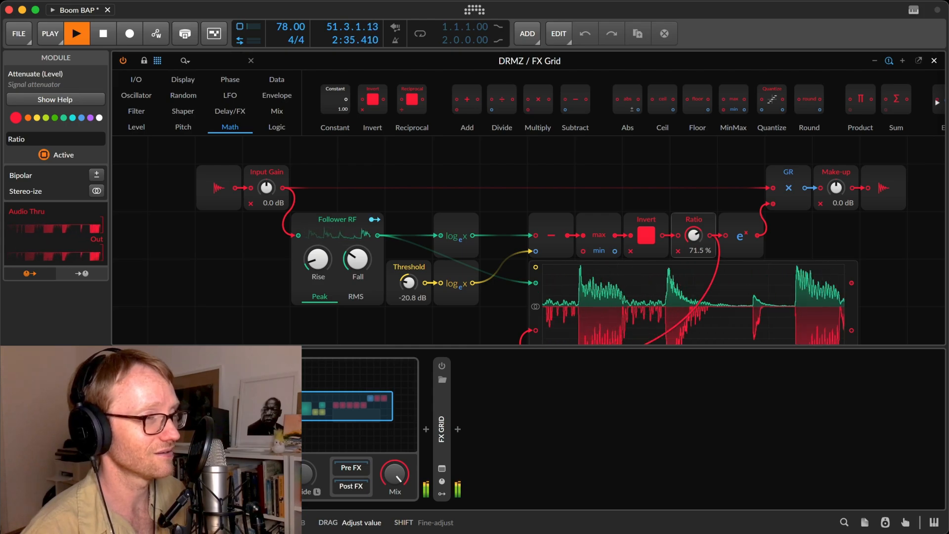
{"action": "left_click_drag", "start_coordinate": [408, 287], "coordinate": [409, 286]}
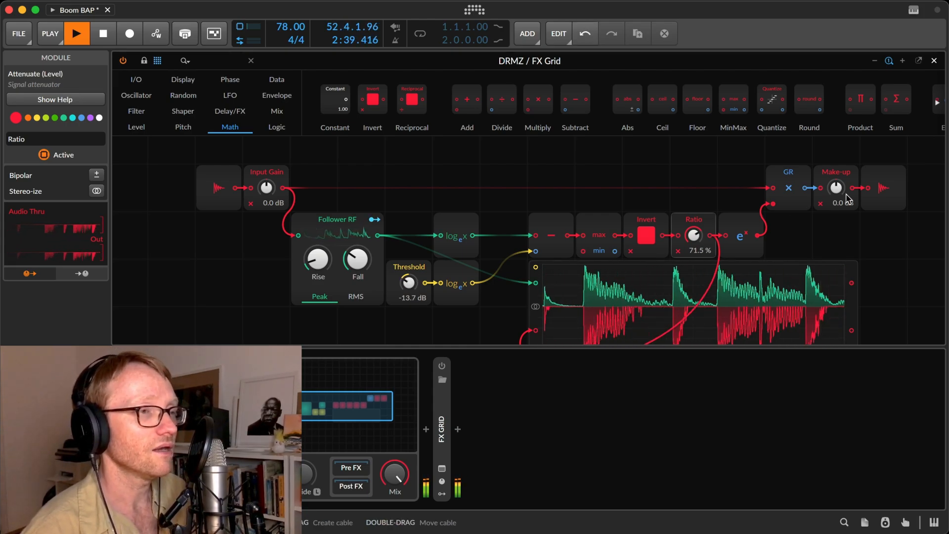
{"action": "left_click_drag", "start_coordinate": [847, 192], "coordinate": [840, 196]}
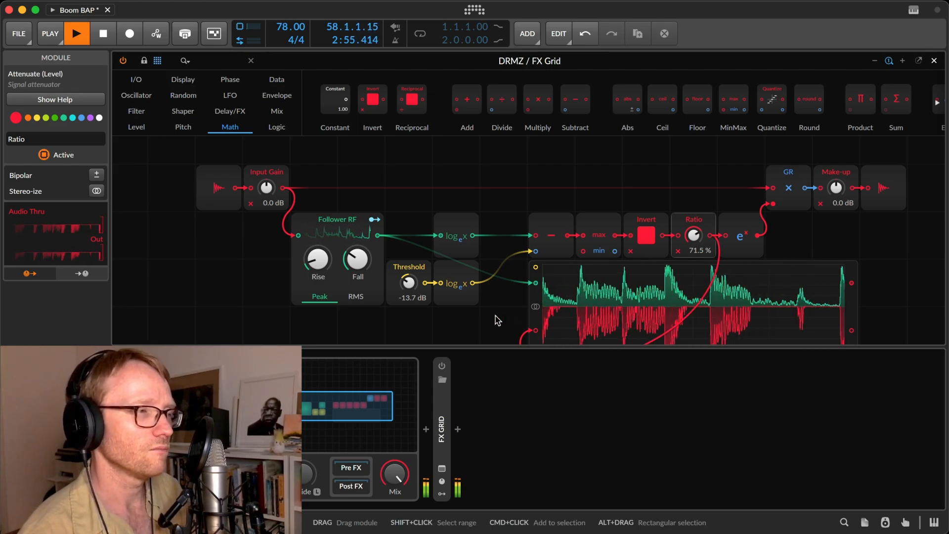
Move Invert, Ratio, Exp, GR, Make-up and the audio output one cell right, leaving a gap after MinMax.
{"action": "scroll", "coordinate": [494, 321], "scroll_direction": "down", "scroll_amount": 2}
{"action": "scroll", "coordinate": [484, 320], "scroll_direction": "right", "scroll_amount": 2}
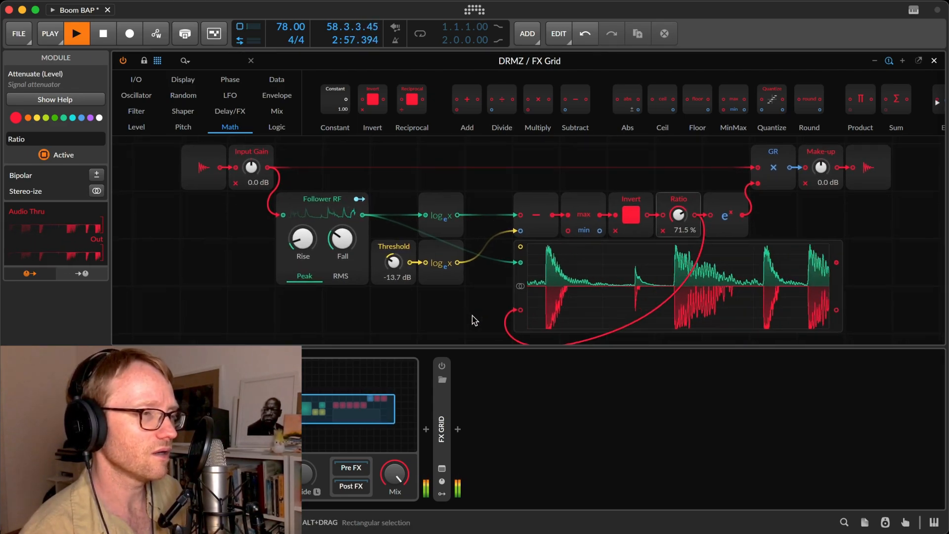
{"action": "scroll", "coordinate": [473, 320], "scroll_direction": "down", "scroll_amount": 1}
{"action": "scroll", "coordinate": [473, 320], "scroll_direction": "right", "scroll_amount": 1}
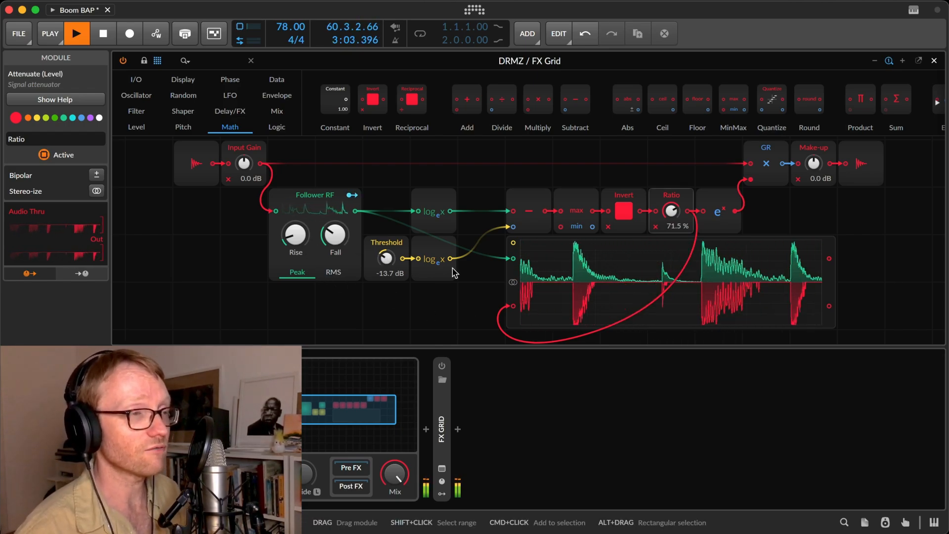
{"action": "left_click_drag", "start_coordinate": [872, 222], "coordinate": [639, 164]}
{"action": "left_click_drag", "start_coordinate": [639, 198], "coordinate": [686, 197]}
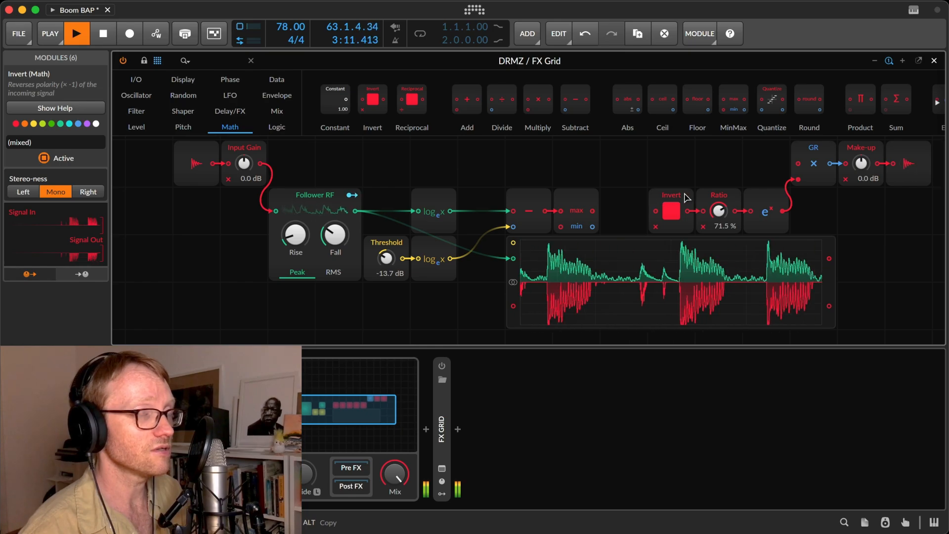
{"action": "left_click", "coordinate": [875, 218]}
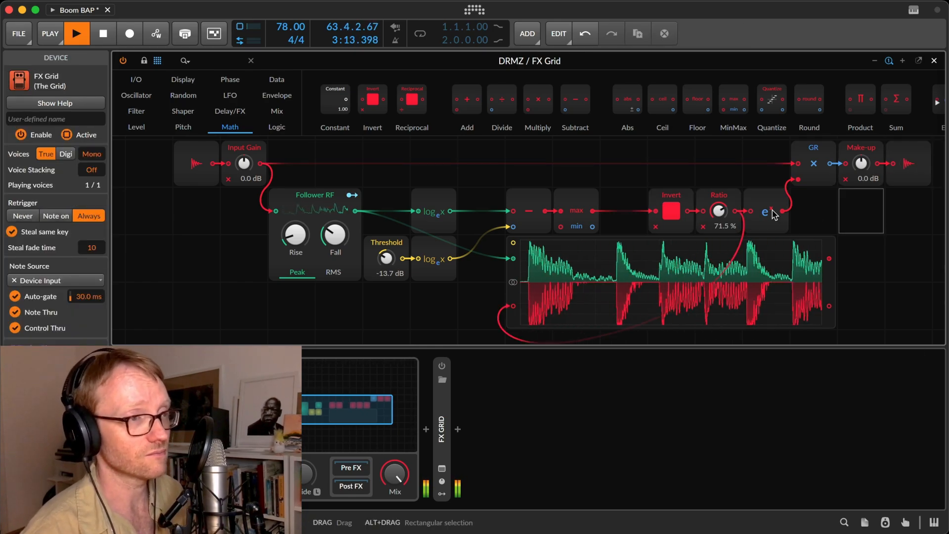
Change the base of both Log modules, on the follower and threshold paths, from e to 2.
{"action": "left_click", "coordinate": [434, 207]}
{"action": "right_click", "coordinate": [433, 206]}
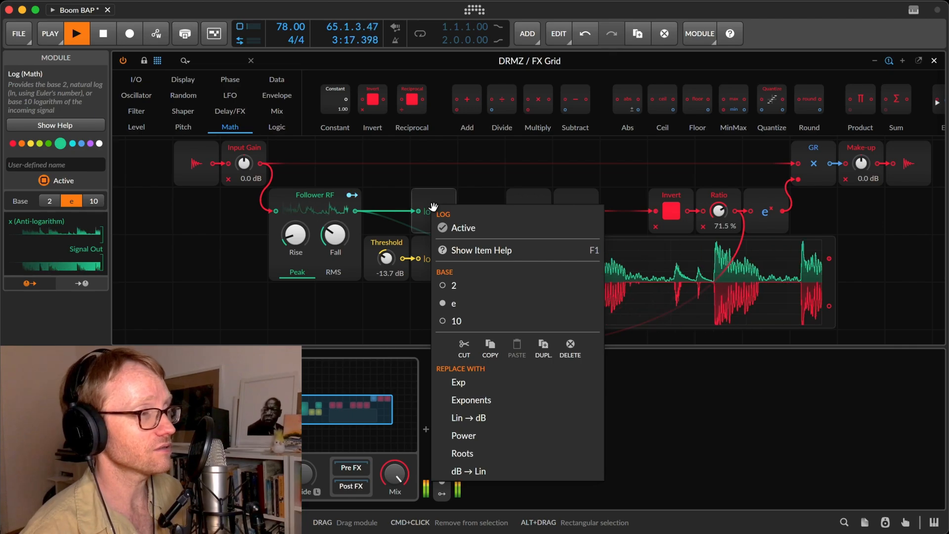
{"action": "key", "text": "Escape"}
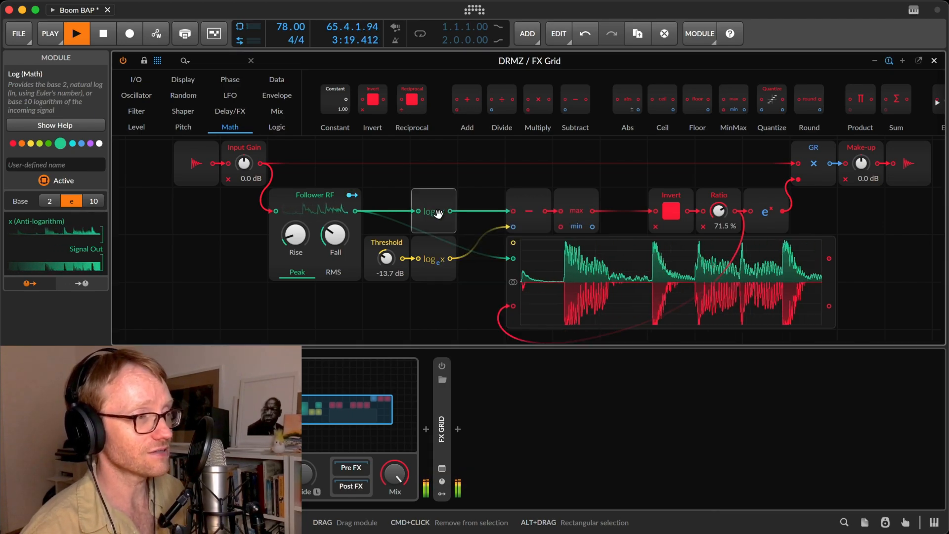
{"action": "right_click", "coordinate": [436, 212]}
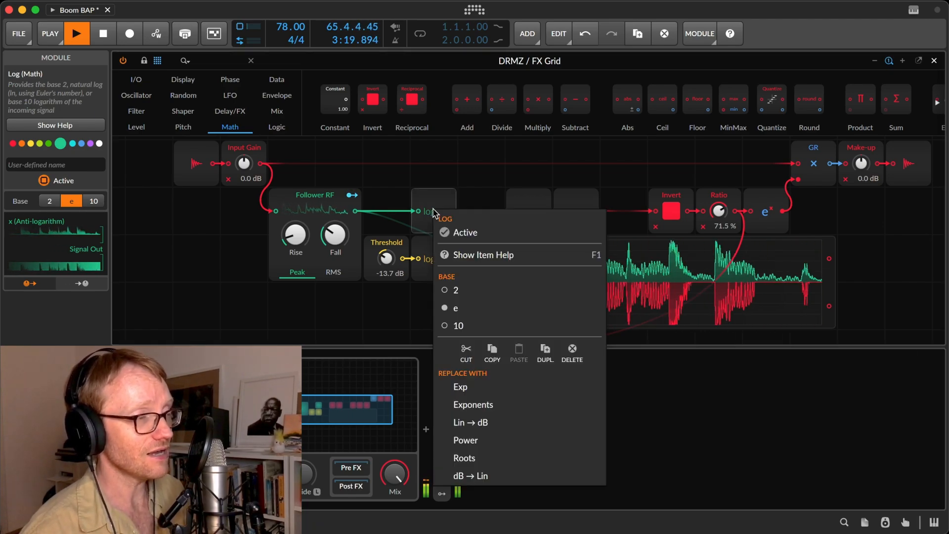
{"action": "left_click", "coordinate": [482, 288]}
{"action": "right_click", "coordinate": [434, 254]}
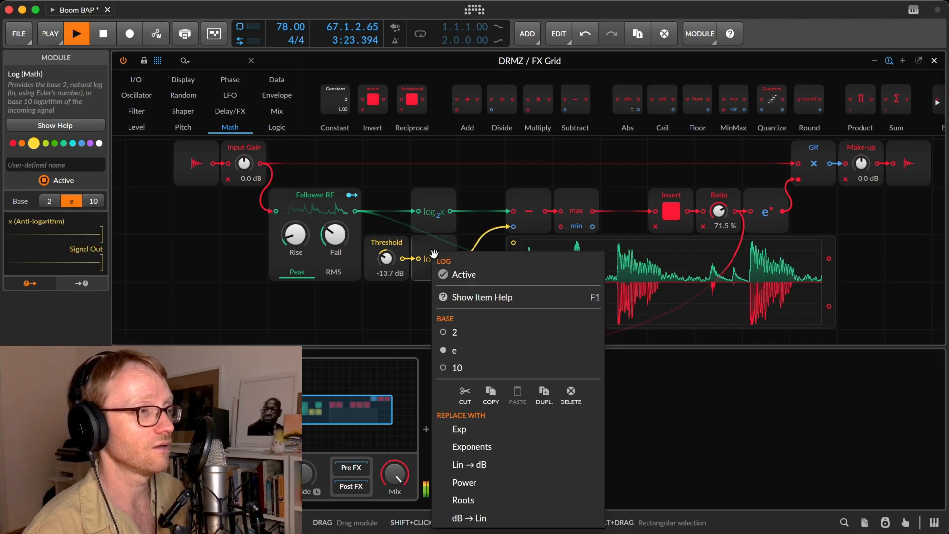
{"action": "left_click", "coordinate": [452, 332]}
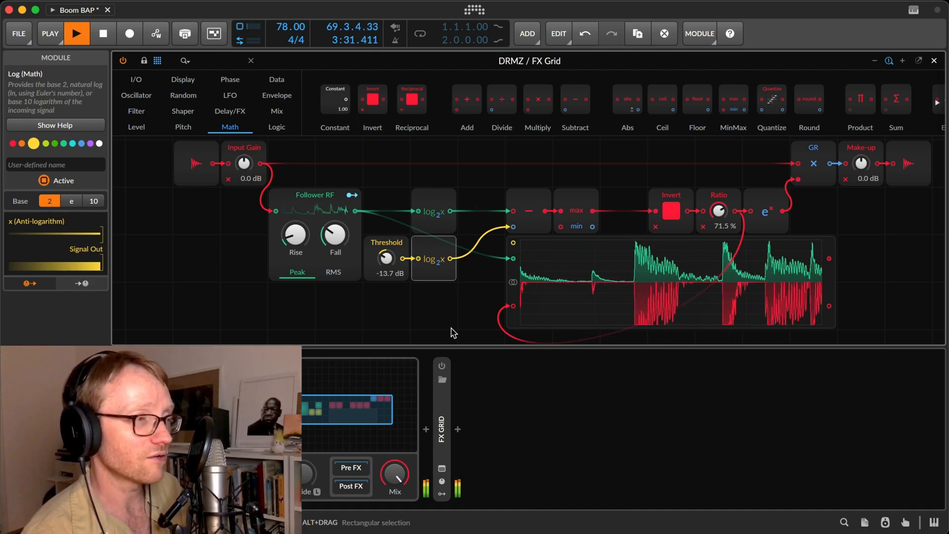
Undo the last base changes on both Log modules.
{"action": "key", "text": "super+z"}
{"action": "key", "text": "super+z"}
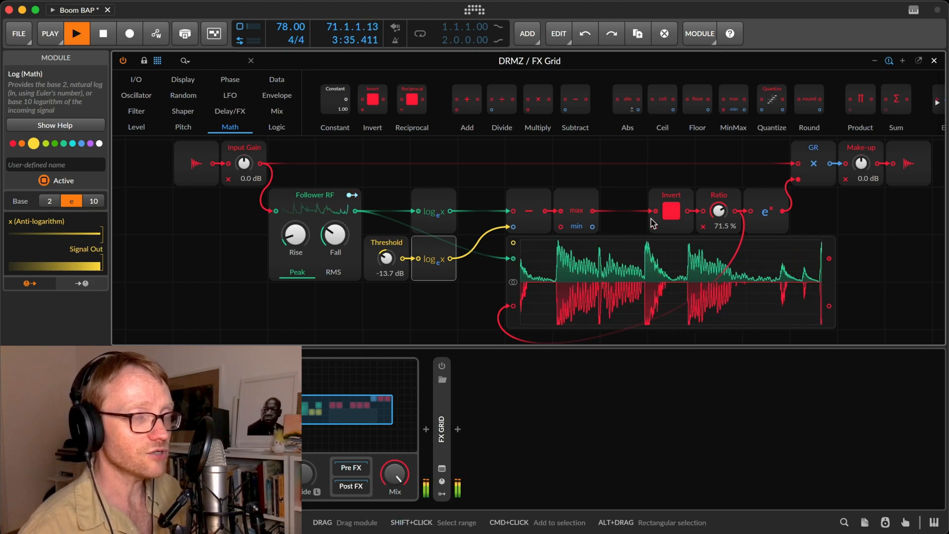
Insert a Low-pass filter between MinMax and Invert with its cutoff at 158 Hz, and set the Threshold to -17.0 dB.
{"action": "left_click", "coordinate": [582, 201]}
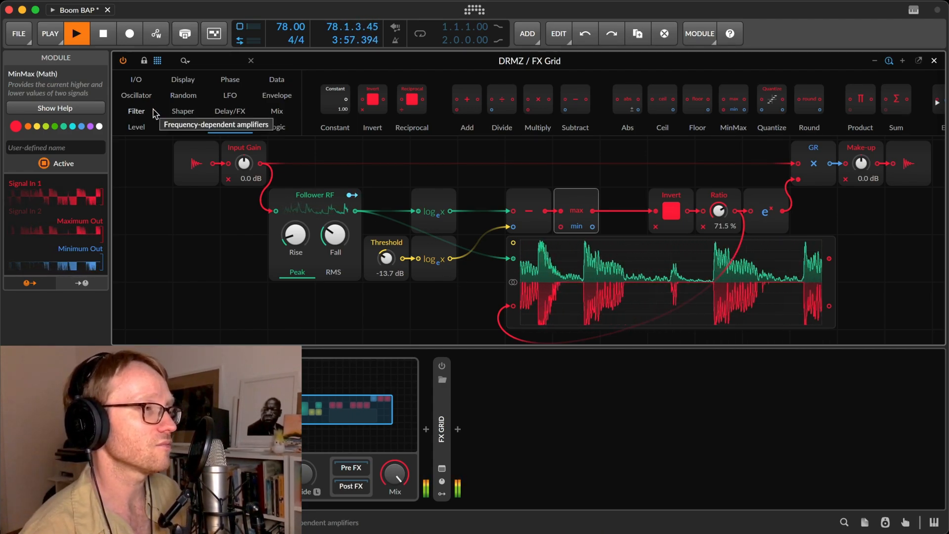
{"action": "left_click", "coordinate": [227, 98]}
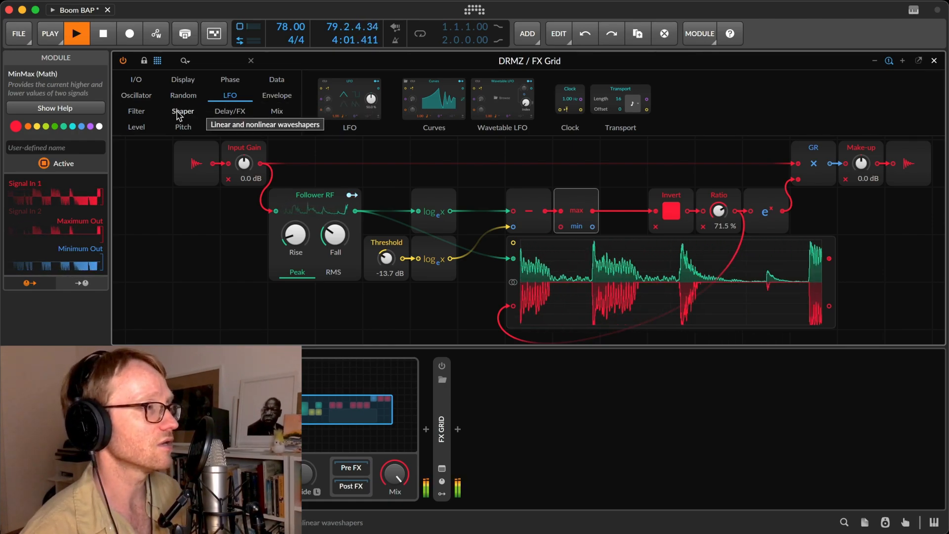
{"action": "left_click", "coordinate": [136, 110]}
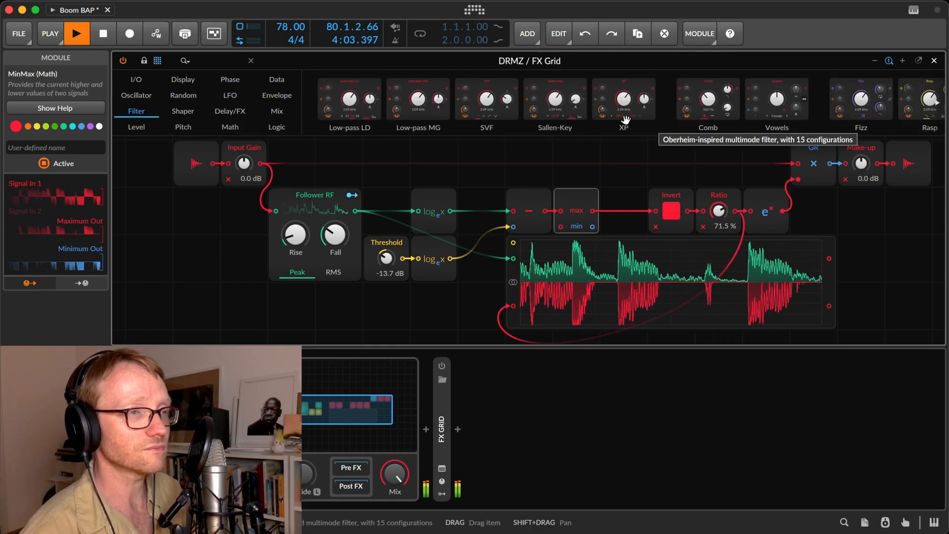
{"action": "scroll", "coordinate": [625, 120], "scroll_direction": "right", "scroll_amount": 3}
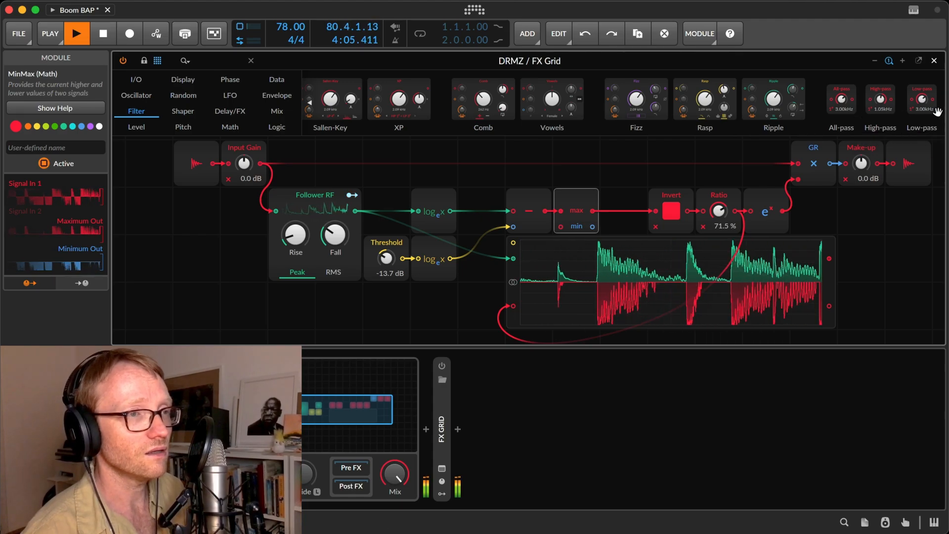
{"action": "left_click_drag", "start_coordinate": [922, 101], "coordinate": [625, 213]}
{"action": "mouse_move", "coordinate": [386, 258]}
{"action": "left_mouse_down"}
{"action": "mouse_move", "coordinate": [386, 272]}
{"action": "mouse_move", "coordinate": [386, 262]}
{"action": "left_mouse_up"}
{"action": "left_click_drag", "start_coordinate": [609, 226], "coordinate": [624, 209]}
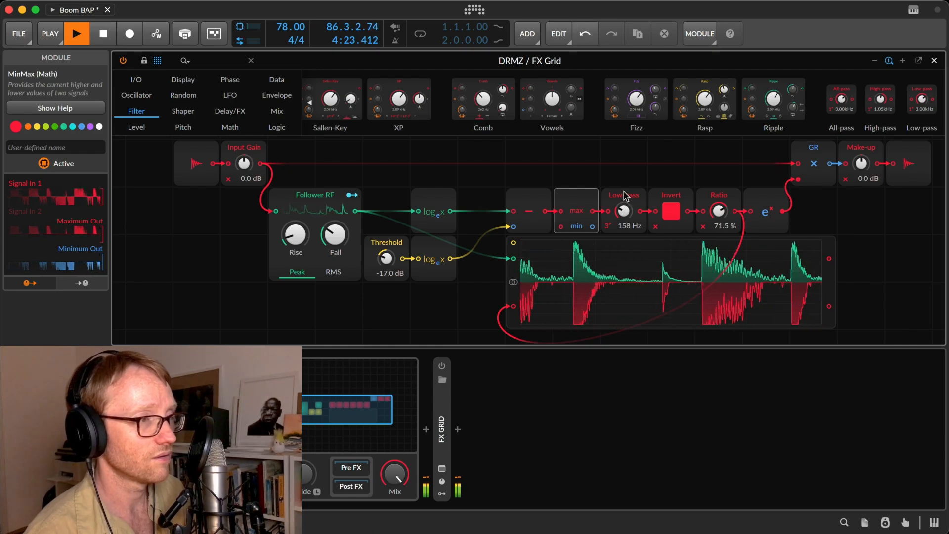
Deactivate and reactivate the Low-pass module to compare the gain reduction signal with and without smoothing.
{"action": "left_click", "coordinate": [623, 191]}
{"action": "key", "text": "alt+a"}
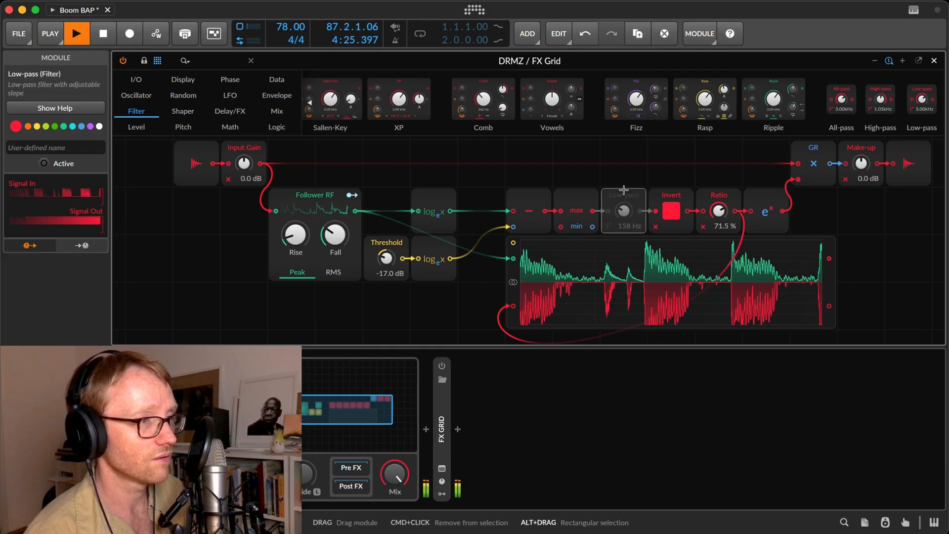
{"action": "key", "text": "alt+a"}
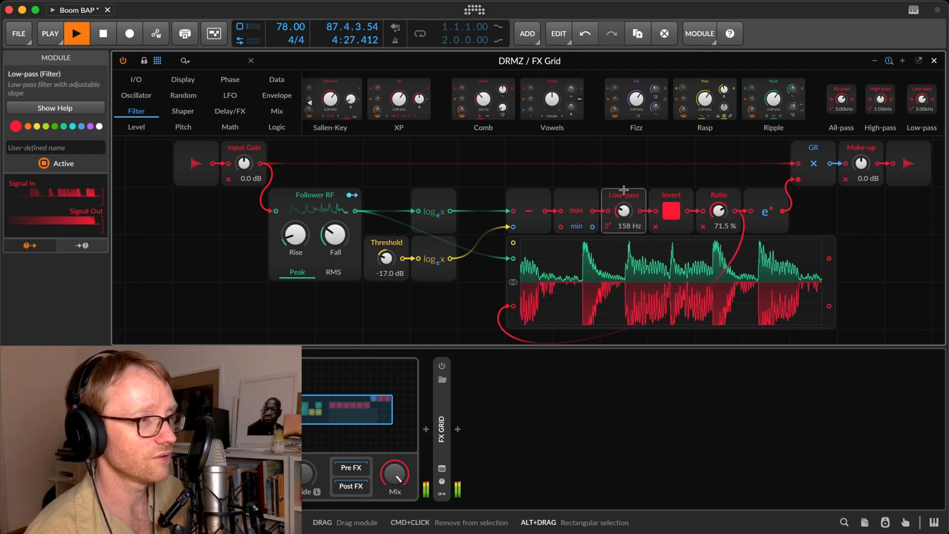
Set the Low-pass cutoff to 133 Hz, Ratio to 68.0 % and the Threshold to -12.9 dB.
{"action": "left_click_drag", "start_coordinate": [624, 210], "coordinate": [623, 213]}
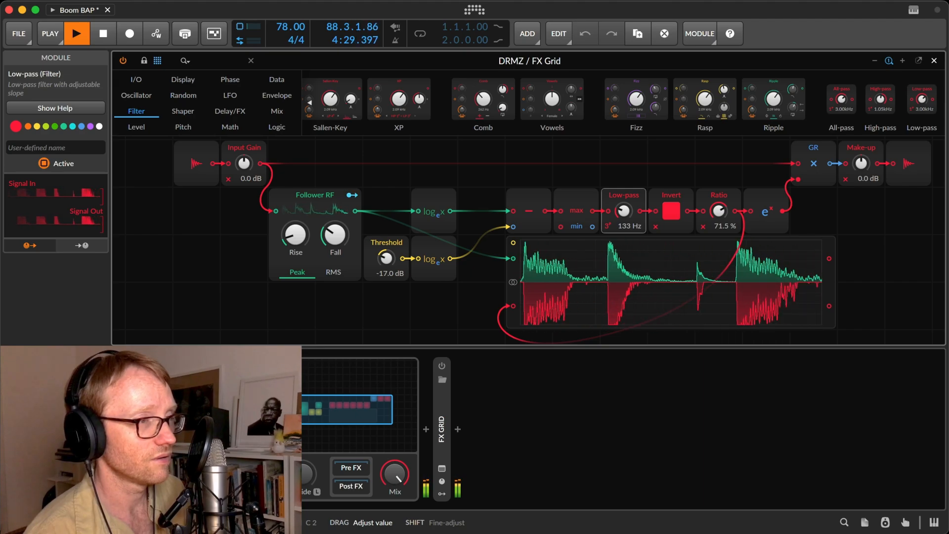
{"action": "left_click_drag", "start_coordinate": [720, 214], "coordinate": [719, 209]}
{"action": "left_click_drag", "start_coordinate": [387, 261], "coordinate": [388, 254]}
Switch the FX Grid device off and on to compare the sound, and restart playback from the beginning.
{"action": "left_click", "coordinate": [236, 365]}
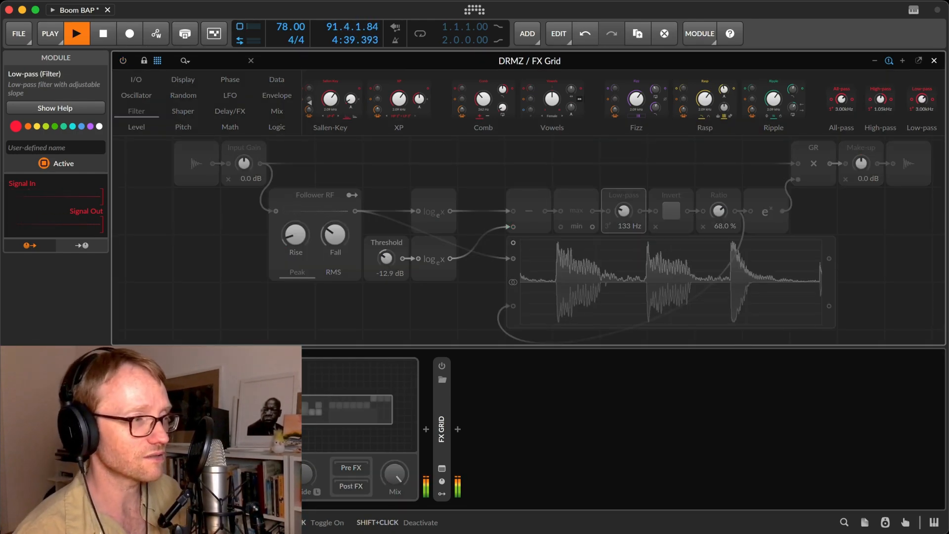
{"action": "left_click", "coordinate": [236, 366]}
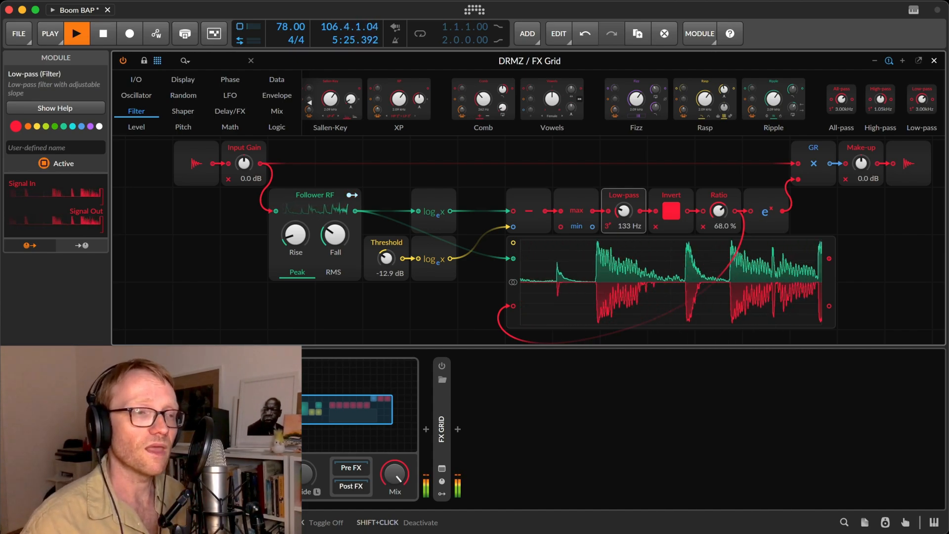
{"action": "key", "text": "space"}
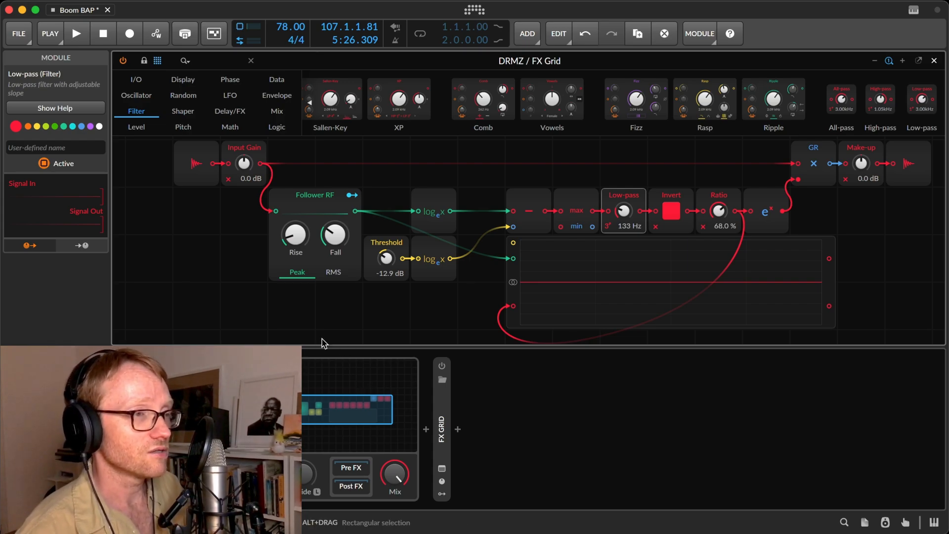
{"action": "key", "text": "space"}
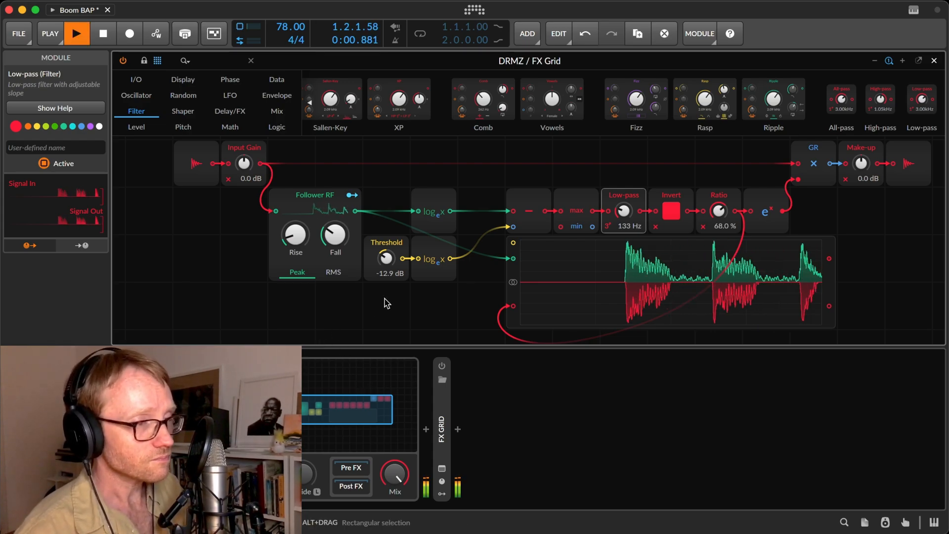
Examine the input and output signals of the Ratio, Invert and MinMax modules in turn.
{"action": "left_click", "coordinate": [735, 198]}
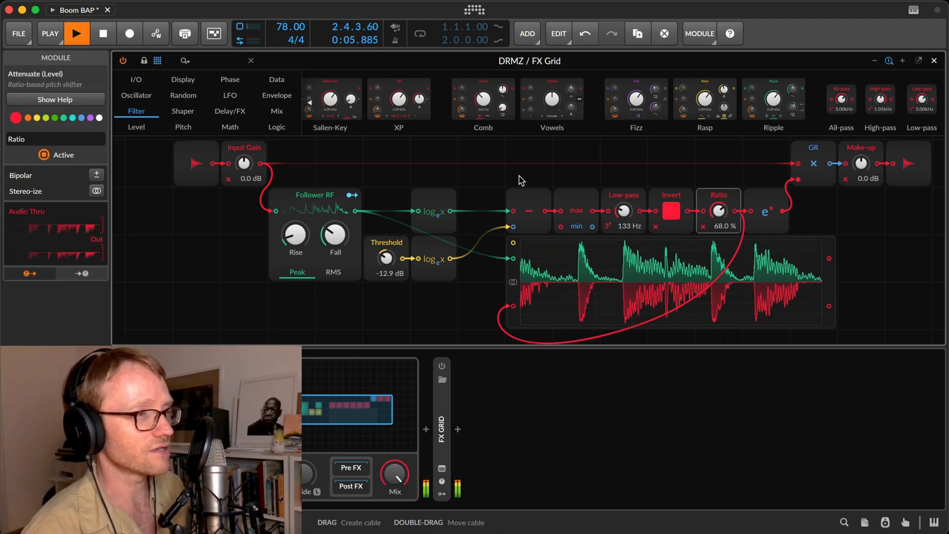
{"action": "left_click", "coordinate": [681, 196]}
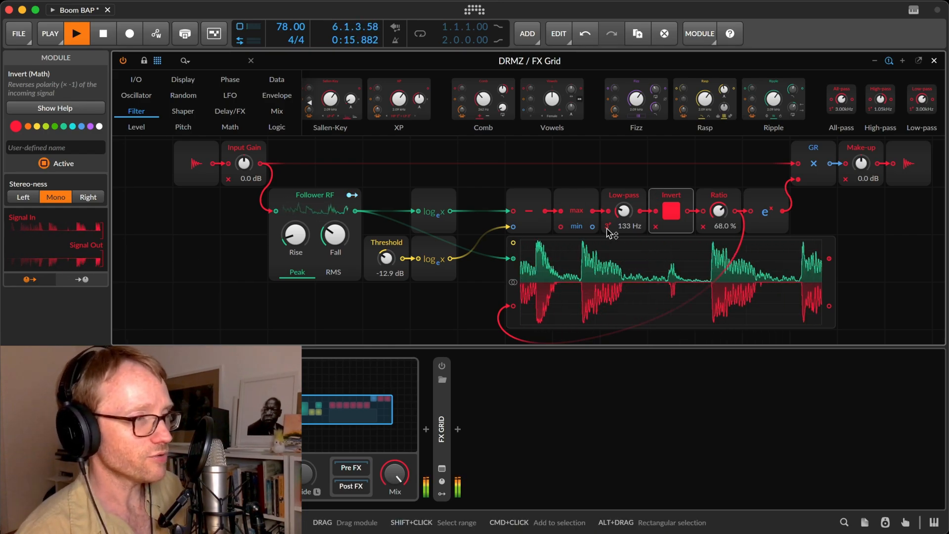
{"action": "left_click", "coordinate": [720, 197]}
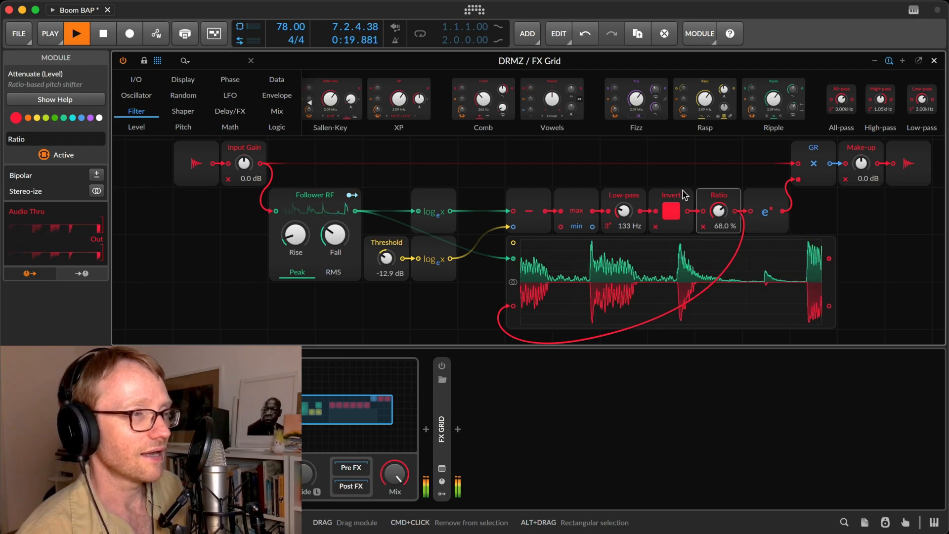
{"action": "left_click", "coordinate": [671, 196]}
{"action": "left_click", "coordinate": [582, 200]}
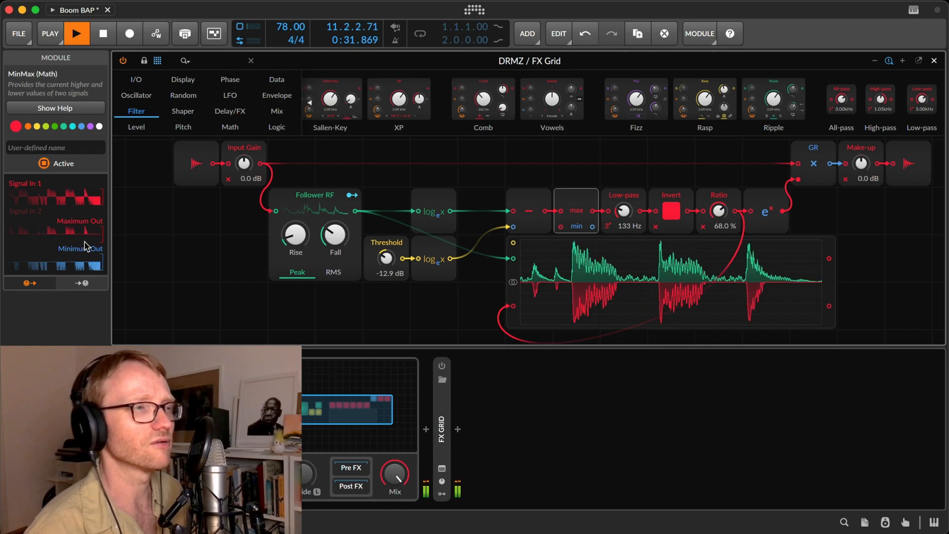
Add a ≤ comparator beyond the oscilloscope, feed its first input from MinMax's max output, and leave a free cell before it.
{"action": "scroll", "coordinate": [439, 210], "scroll_direction": "right", "scroll_amount": 2}
{"action": "scroll", "coordinate": [439, 210], "scroll_direction": "right", "scroll_amount": 5}
{"action": "scroll", "coordinate": [438, 210], "scroll_direction": "down", "scroll_amount": 2}
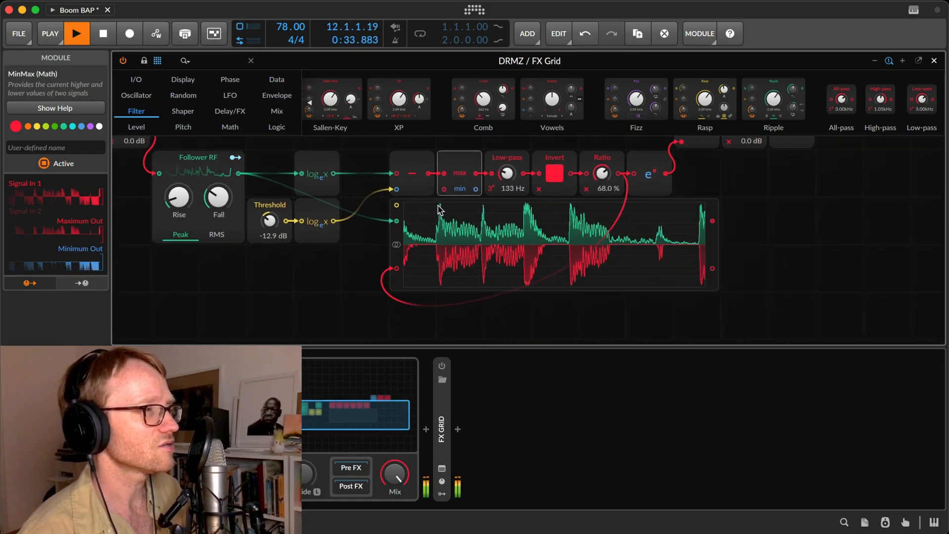
{"action": "left_click", "coordinate": [241, 132]}
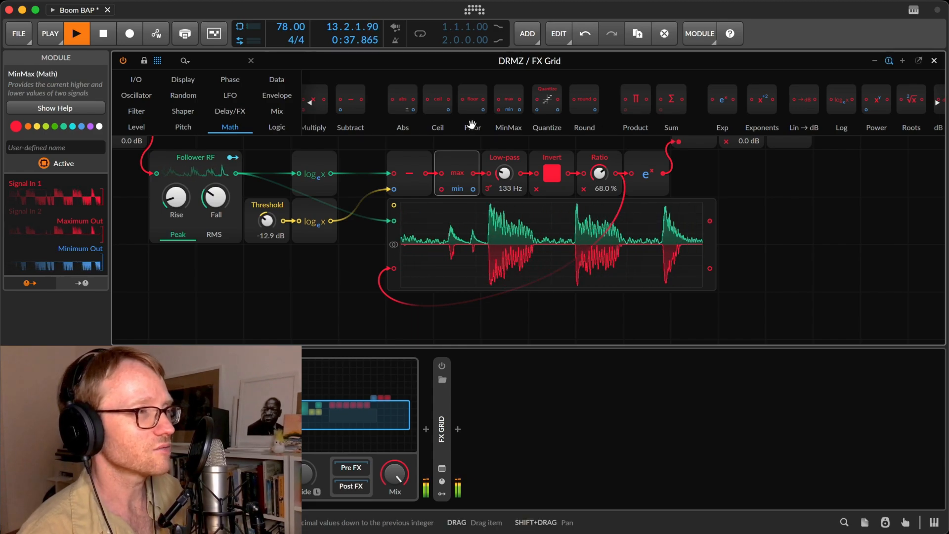
{"action": "scroll", "coordinate": [475, 92], "scroll_direction": "right", "scroll_amount": 2}
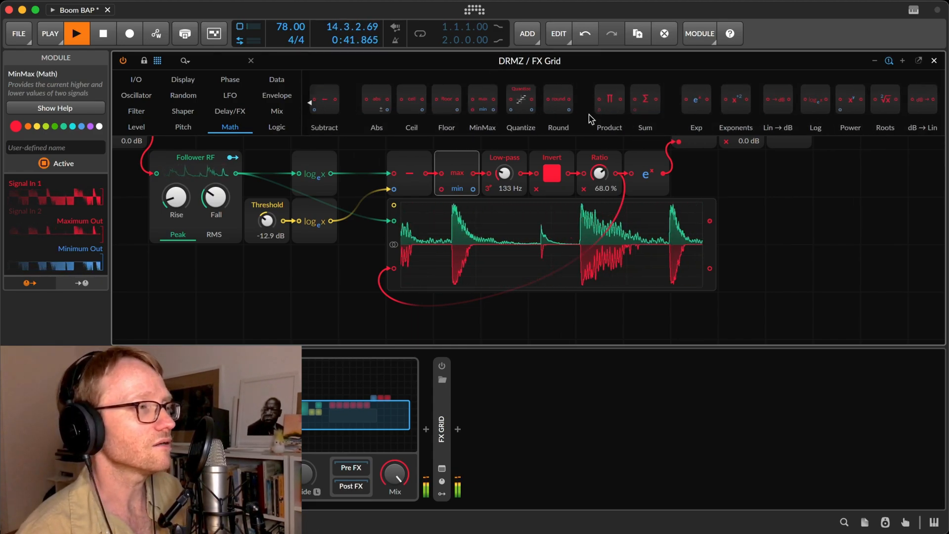
{"action": "scroll", "coordinate": [588, 114], "scroll_direction": "right", "scroll_amount": 5}
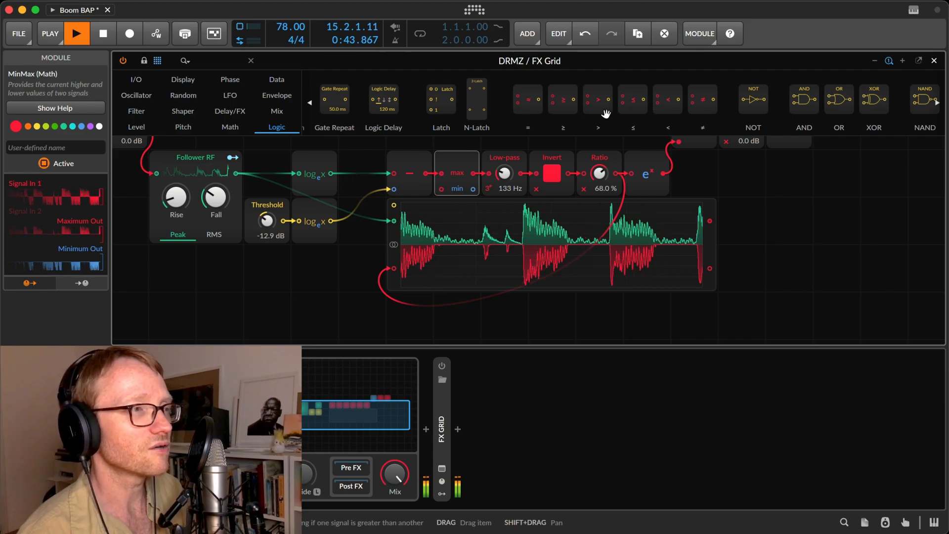
{"action": "left_click_drag", "start_coordinate": [634, 104], "coordinate": [811, 202]}
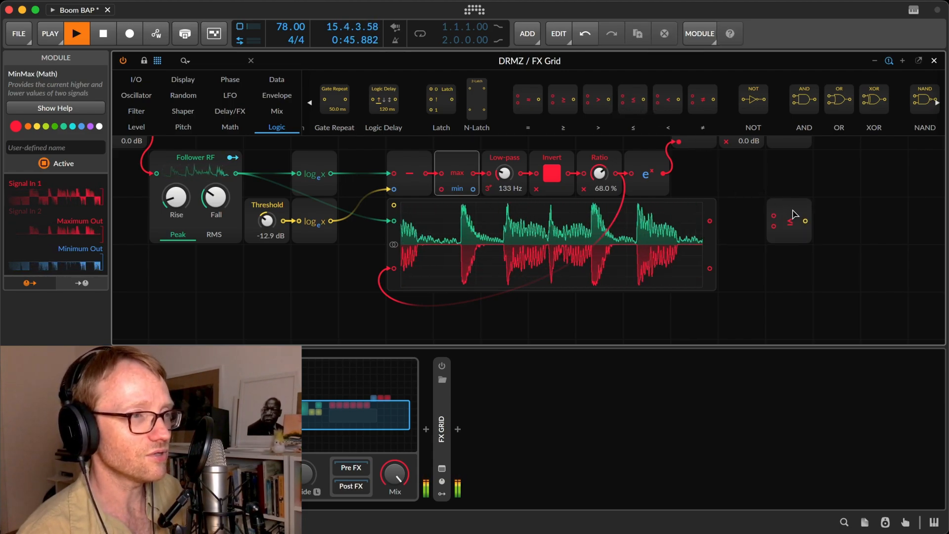
{"action": "left_click_drag", "start_coordinate": [711, 212], "coordinate": [774, 215]}
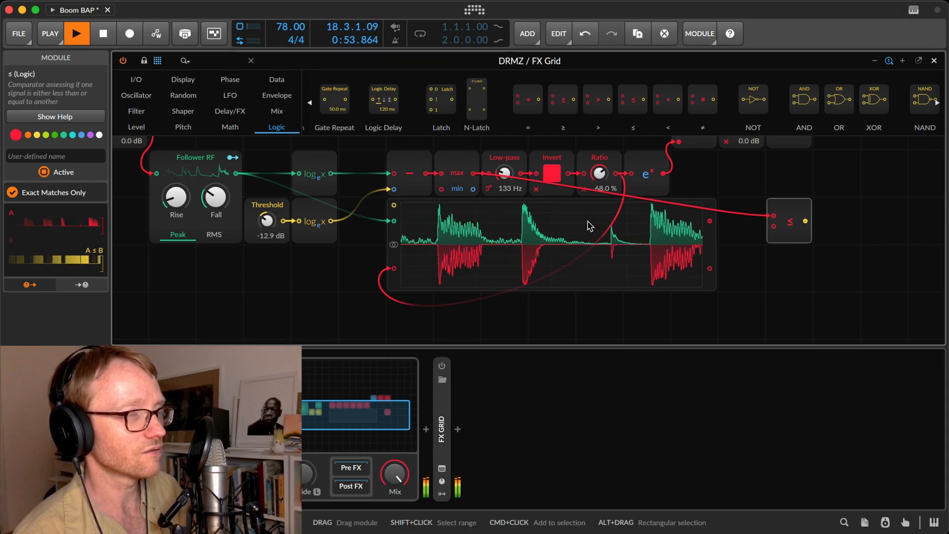
{"action": "left_click_drag", "start_coordinate": [789, 216], "coordinate": [476, 174]}
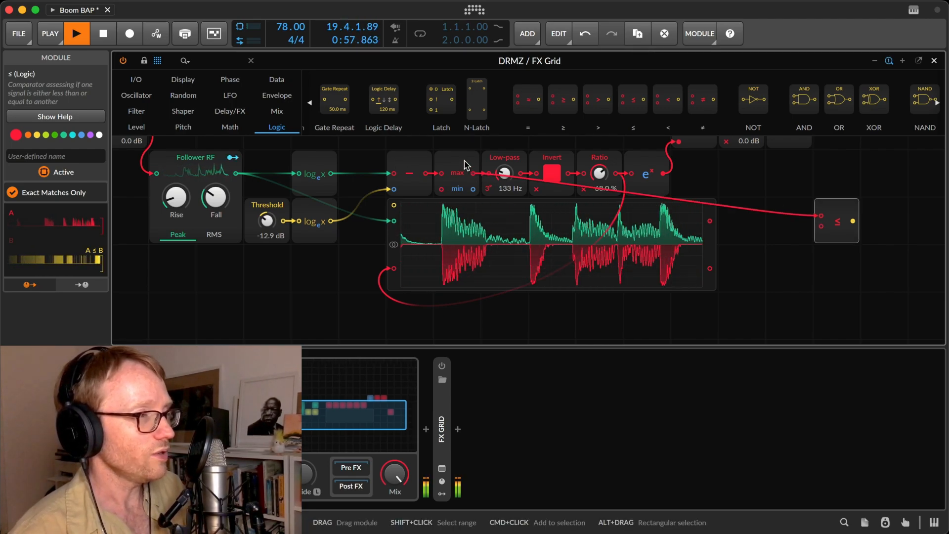
Place a Constant directly before the ≤ comparator, wired to its second input, and set its value to 0.08.
{"action": "left_click", "coordinate": [452, 164]}
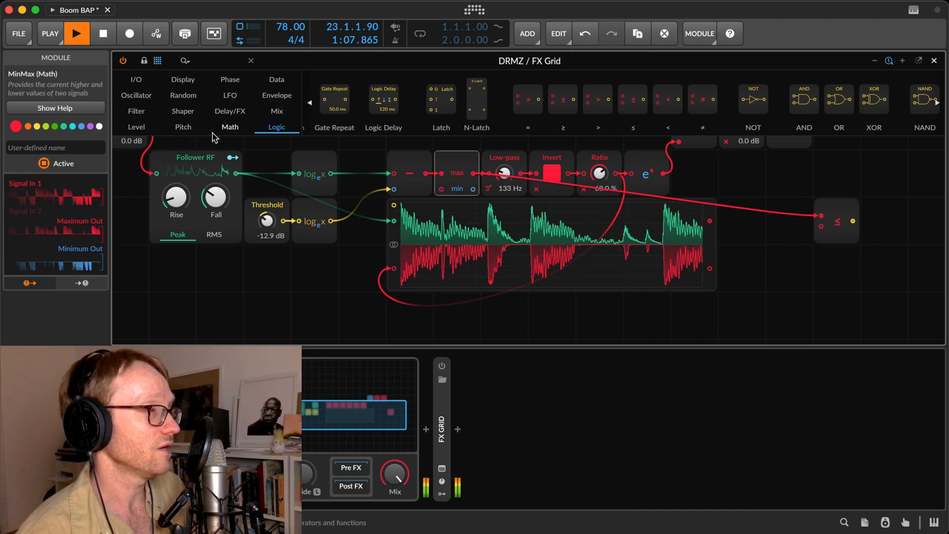
{"action": "left_click", "coordinate": [232, 129]}
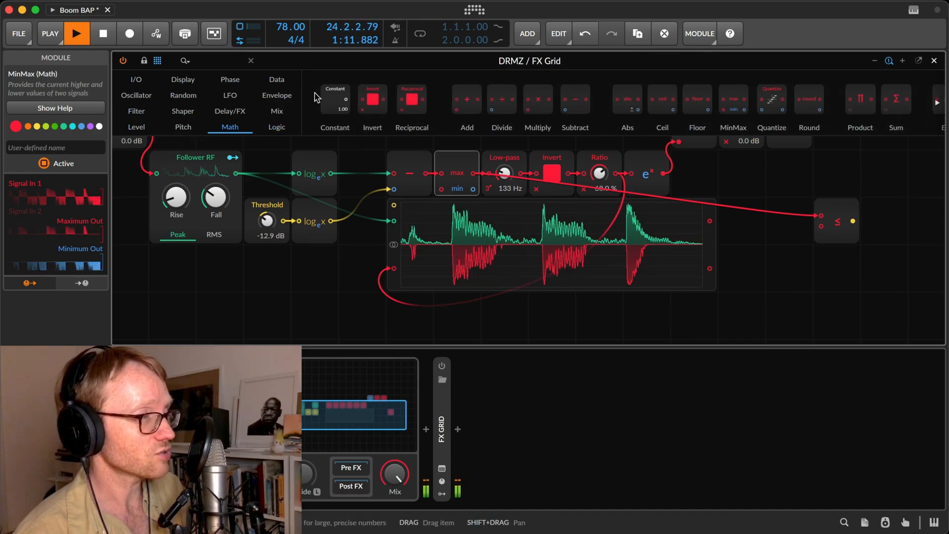
{"action": "left_click_drag", "start_coordinate": [329, 106], "coordinate": [811, 269]}
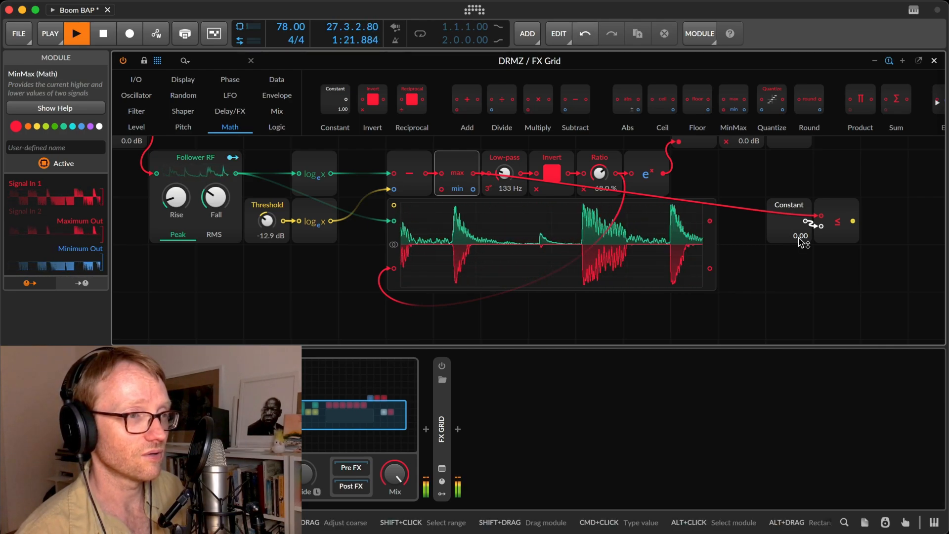
{"action": "left_click_drag", "start_coordinate": [805, 240], "coordinate": [799, 232]}
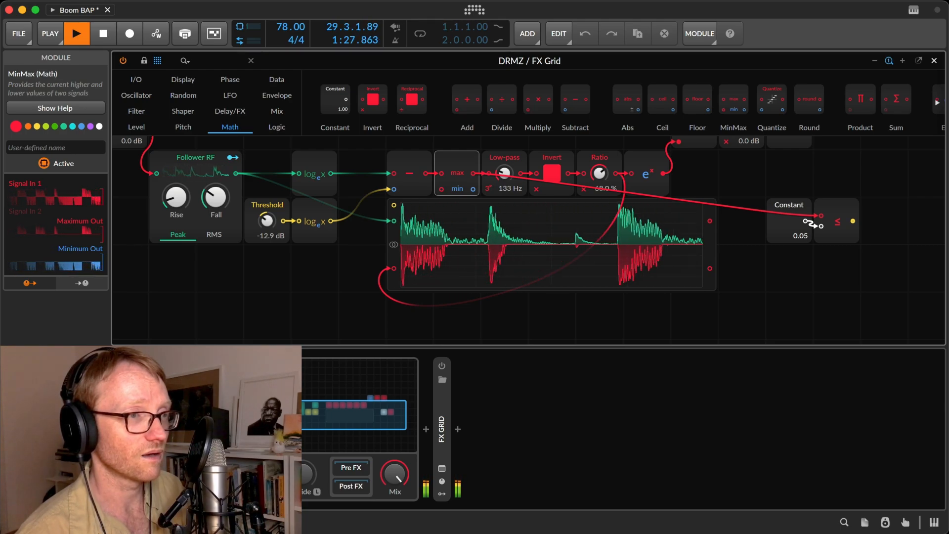
{"action": "left_click_drag", "start_coordinate": [803, 237], "coordinate": [803, 237]}
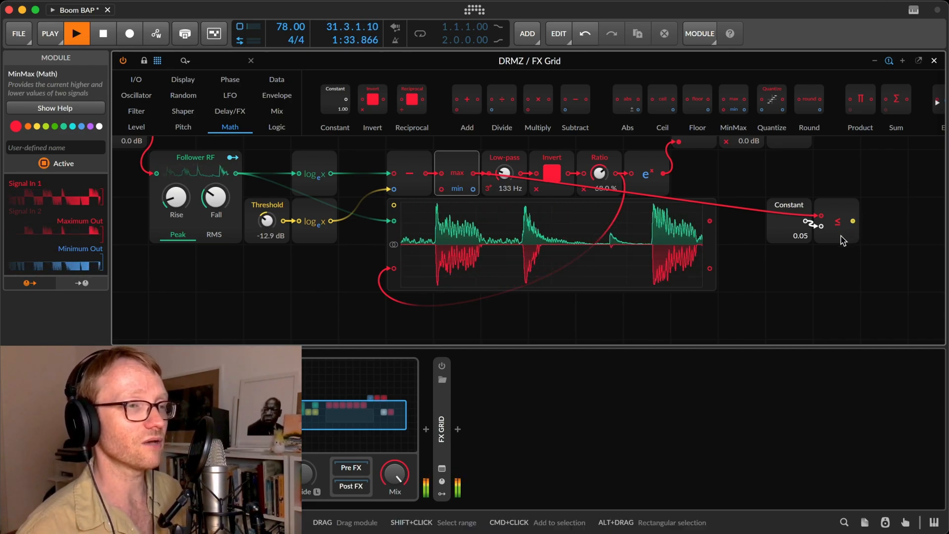
{"action": "left_click_drag", "start_coordinate": [800, 236], "coordinate": [800, 232]}
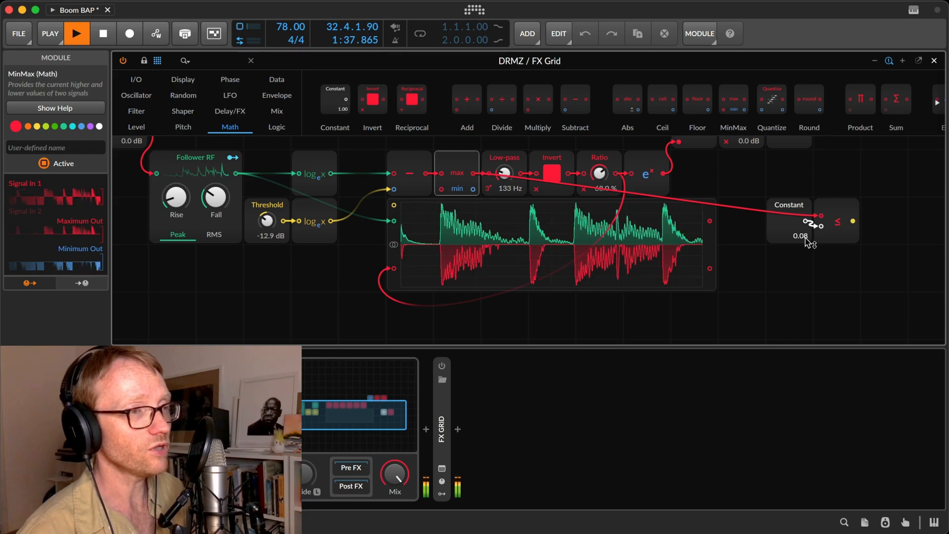
Add a Modulator Out module after the ≤ comparator, fed by the comparator's output.
{"action": "scroll", "coordinate": [811, 259], "scroll_direction": "right", "scroll_amount": 3}
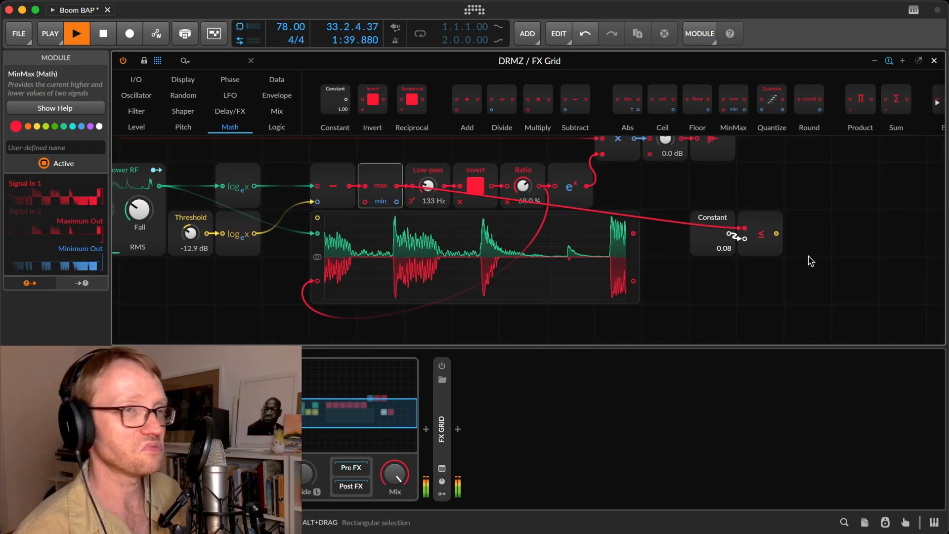
{"action": "scroll", "coordinate": [811, 261], "scroll_direction": "right", "scroll_amount": 2}
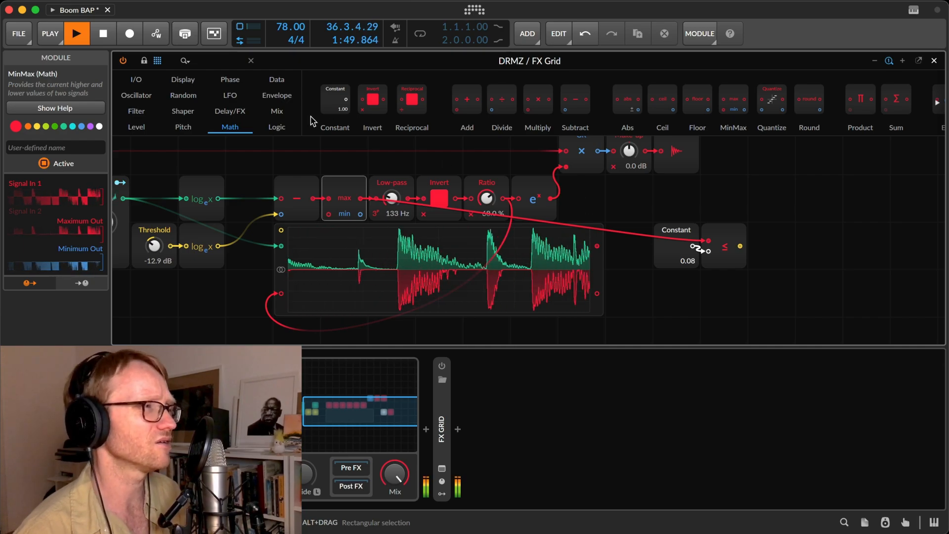
{"action": "left_click", "coordinate": [136, 80]}
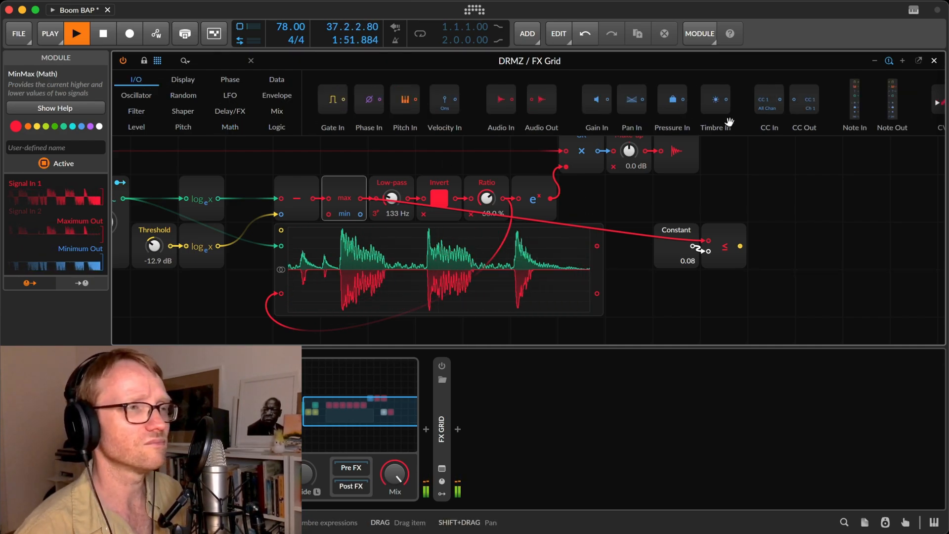
{"action": "scroll", "coordinate": [729, 121], "scroll_direction": "right", "scroll_amount": 10}
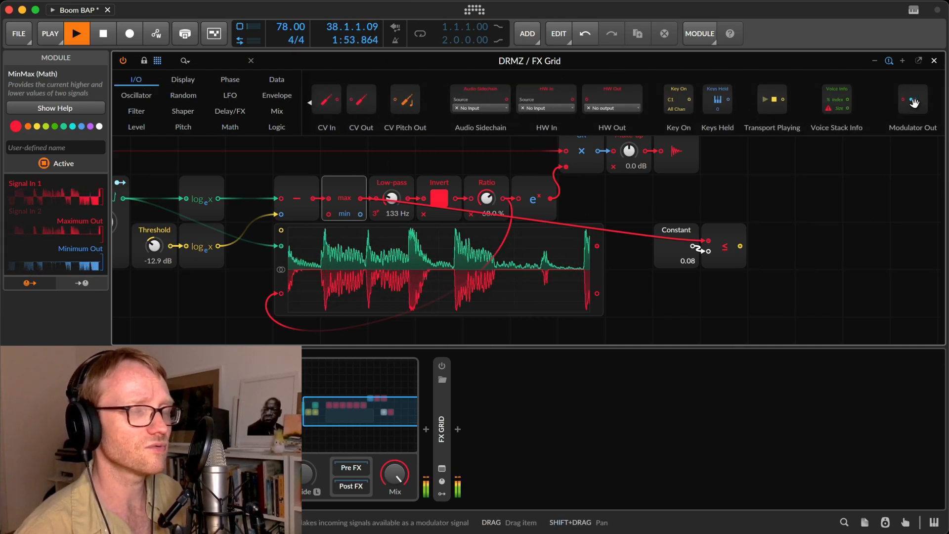
{"action": "left_click_drag", "start_coordinate": [913, 103], "coordinate": [835, 255]}
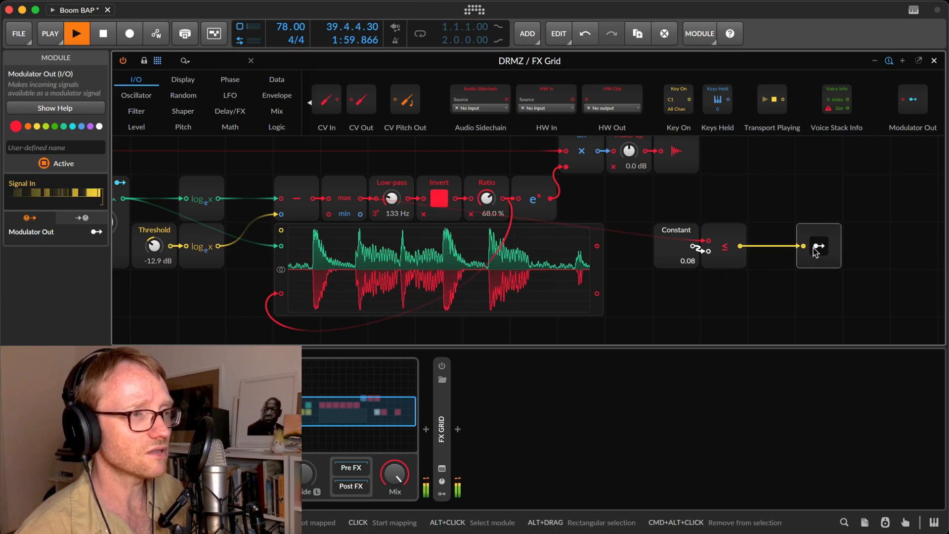
Insert a Slope ↗ module between the ≤ comparator and Modulator Out, with its time set to 84.1 ms.
{"action": "left_click", "coordinate": [722, 249]}
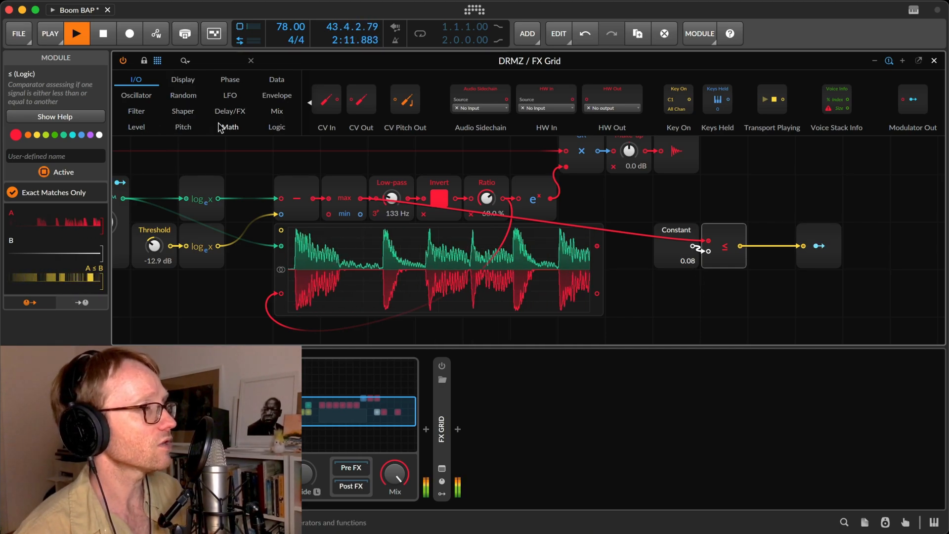
{"action": "left_click", "coordinate": [273, 98]}
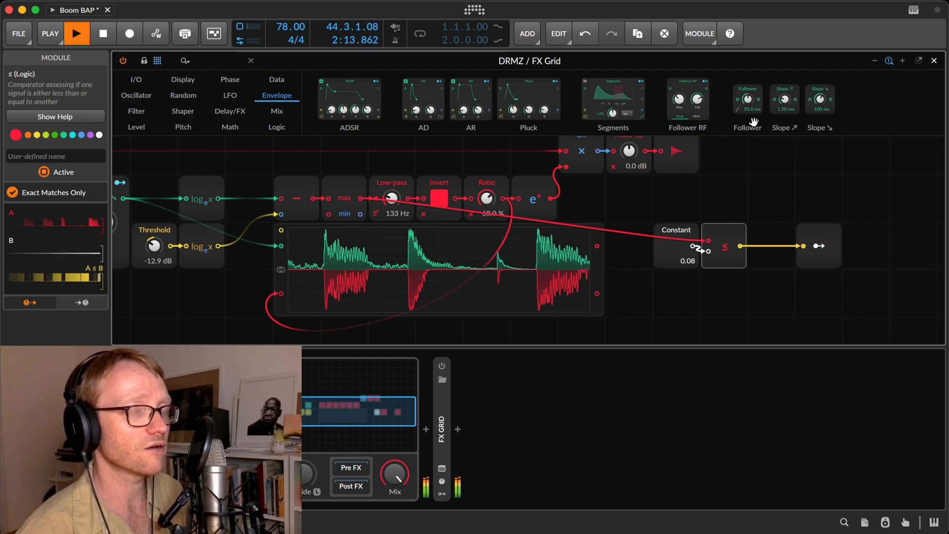
{"action": "left_click_drag", "start_coordinate": [785, 96], "coordinate": [739, 253]}
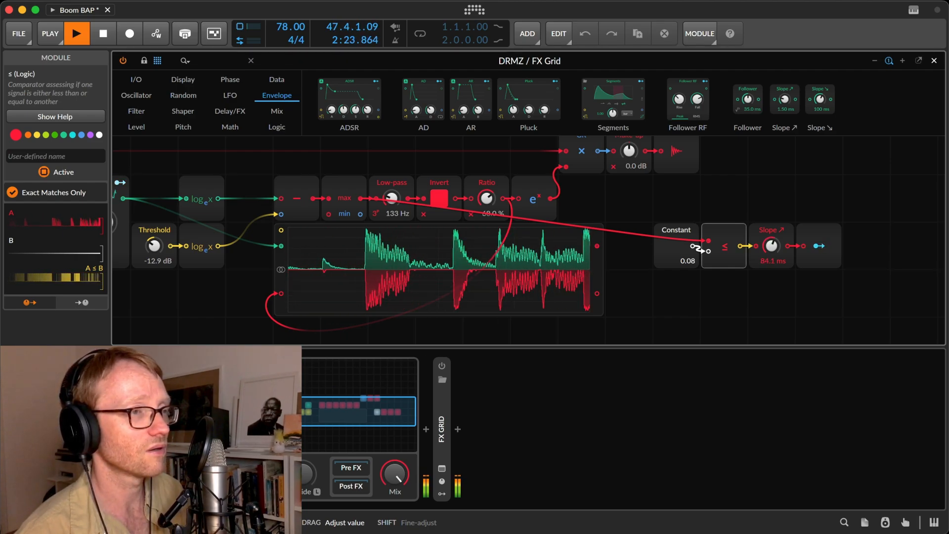
{"action": "left_click_drag", "start_coordinate": [771, 246], "coordinate": [774, 252]}
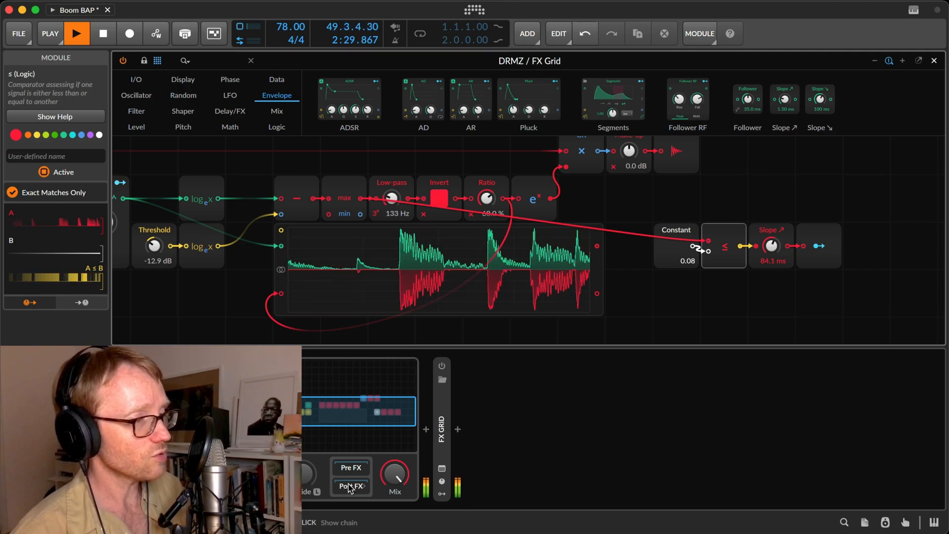
Add an Over device to the FX Grid's Post FX chain.
{"action": "left_click", "coordinate": [349, 487]}
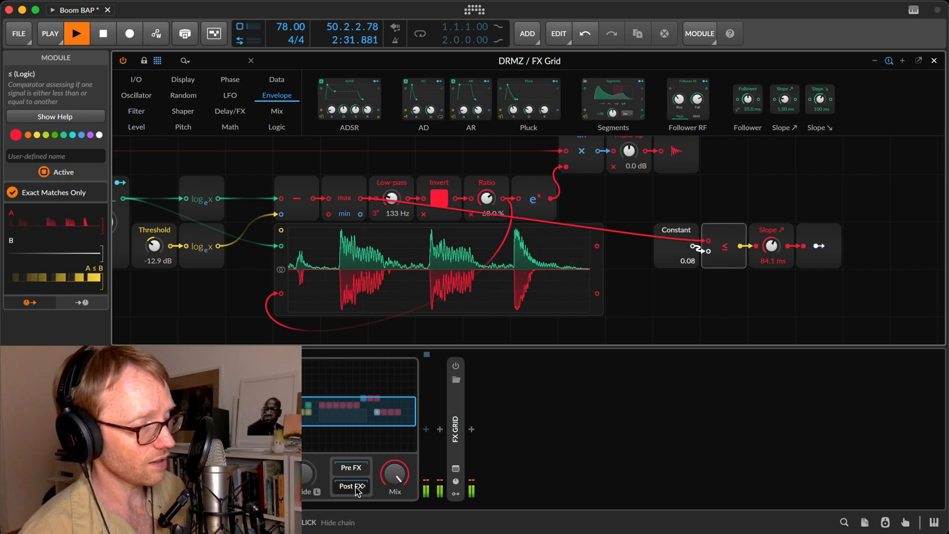
{"action": "left_click", "coordinate": [426, 429]}
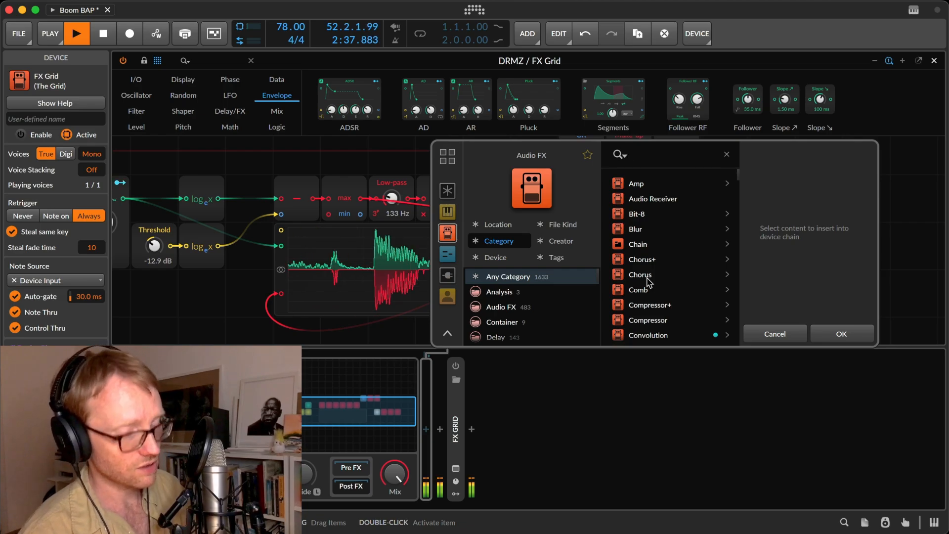
{"action": "type", "text": "over"}
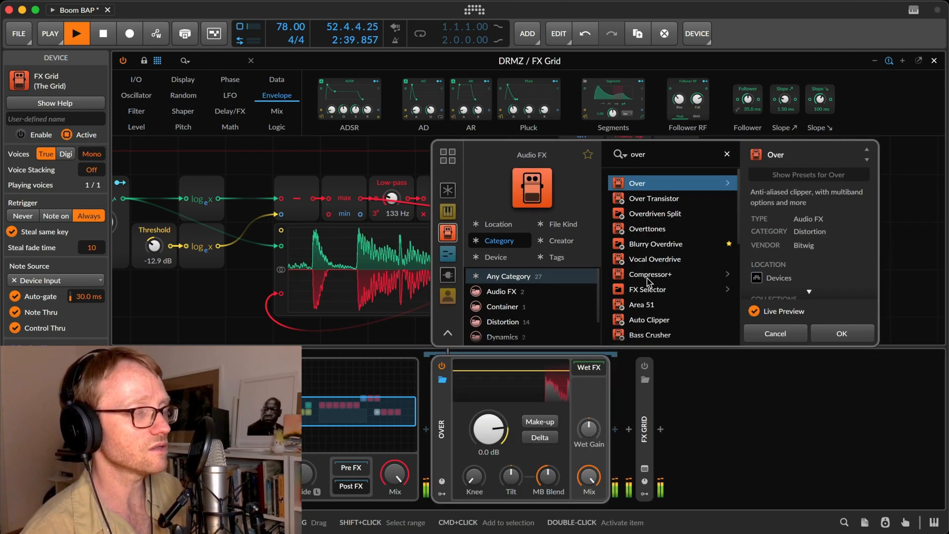
{"action": "key", "text": "Return"}
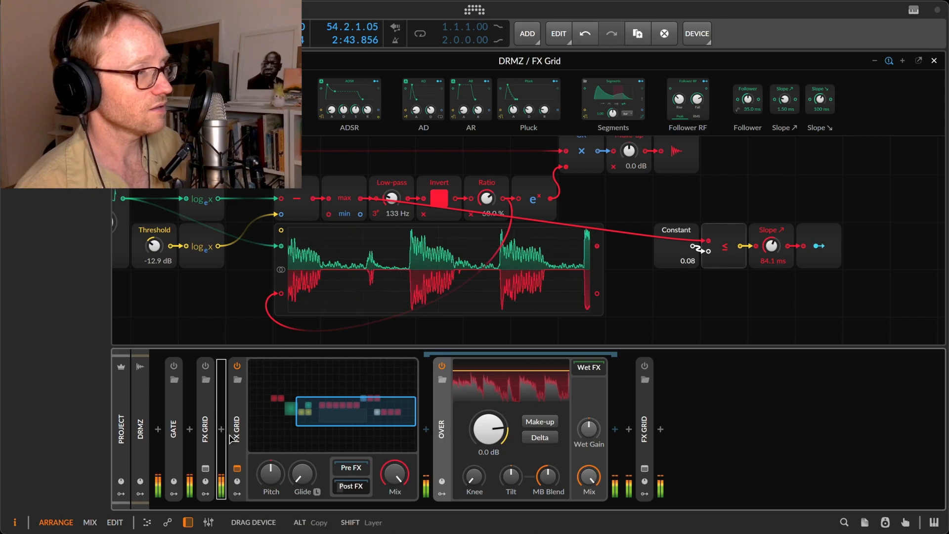
Audition Over on its own ahead of the bypassed FX Grid, setting its level to -17.2 dB and checking the Delta signal.
{"action": "left_click_drag", "start_coordinate": [447, 439], "coordinate": [222, 428]}
{"action": "left_click", "coordinate": [427, 370]}
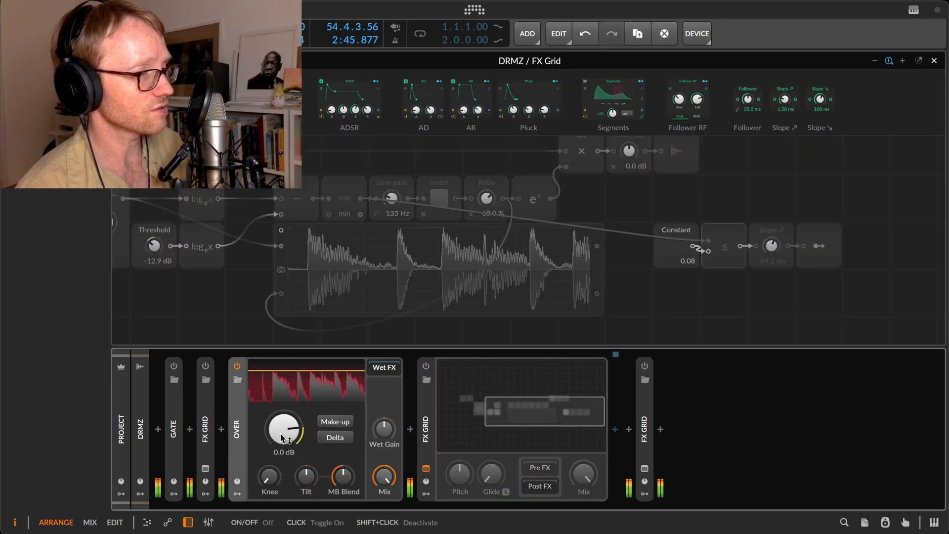
{"action": "left_click_drag", "start_coordinate": [283, 429], "coordinate": [284, 447]}
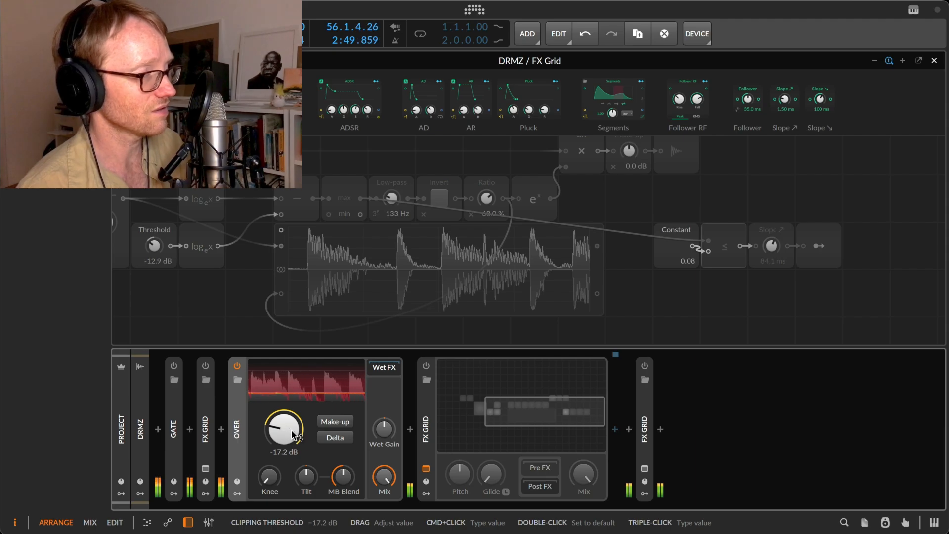
{"action": "left_click", "coordinate": [332, 438]}
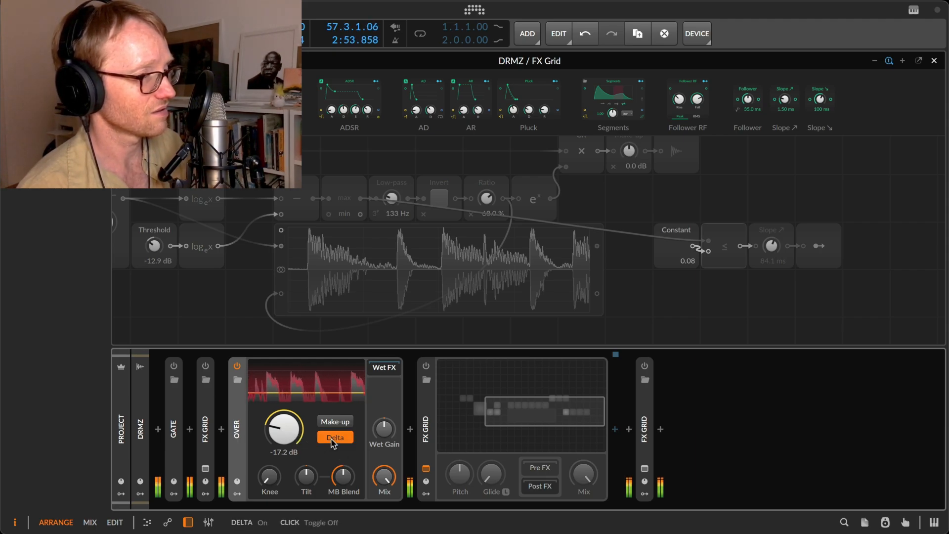
{"action": "left_click", "coordinate": [332, 439]}
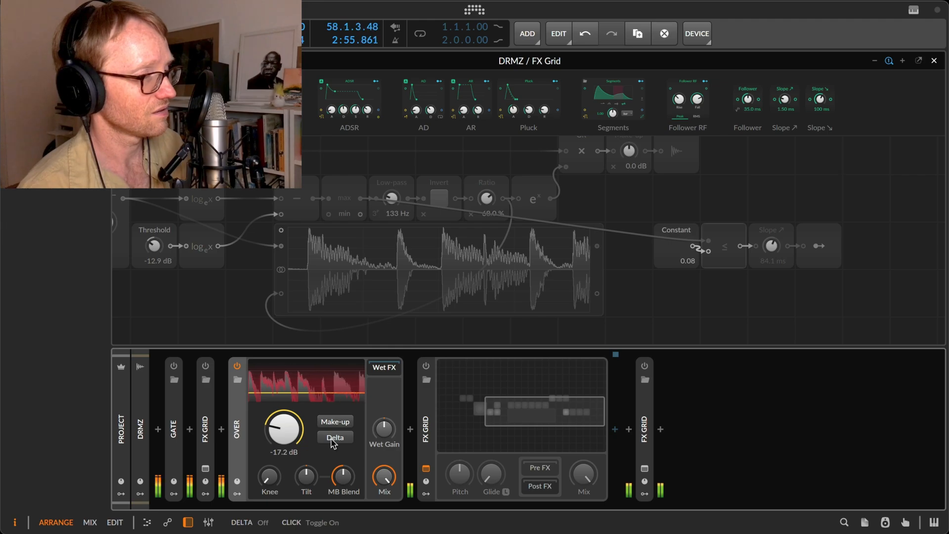
Reactivate the FX Grid and return Over to its Post FX chain with Mix at 0 %.
{"action": "left_click", "coordinate": [425, 366]}
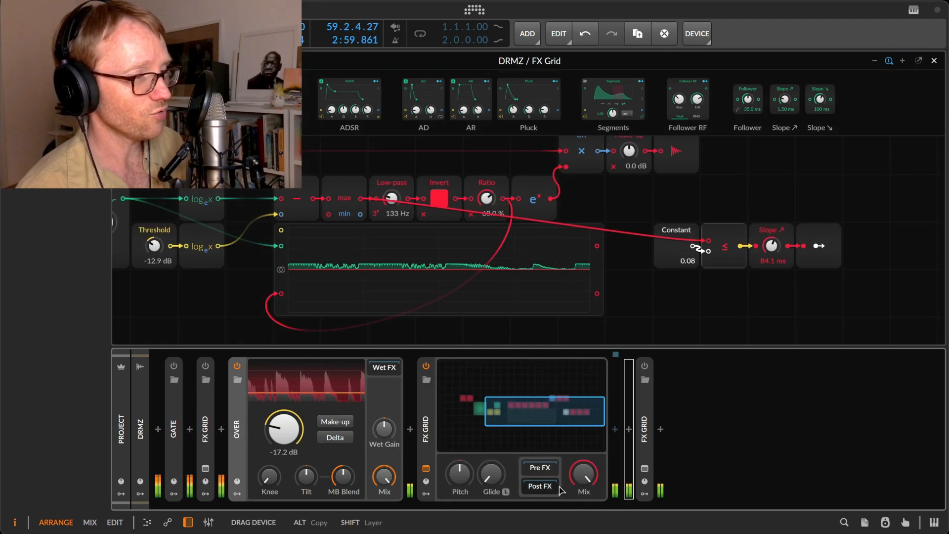
{"action": "left_click_drag", "start_coordinate": [561, 490], "coordinate": [585, 475]}
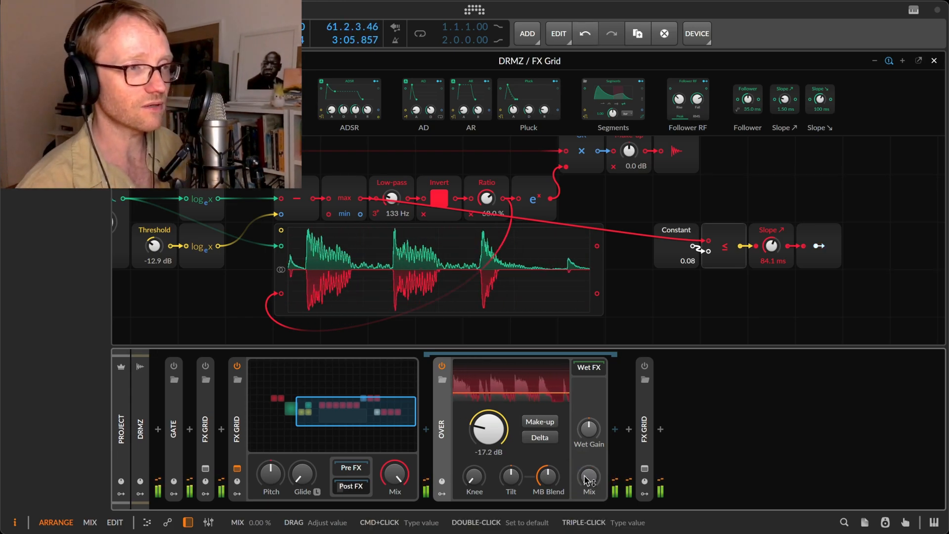
Map Modulator Out to Over's Mix with a modulation amount of 100 %.
{"action": "left_click", "coordinate": [818, 247]}
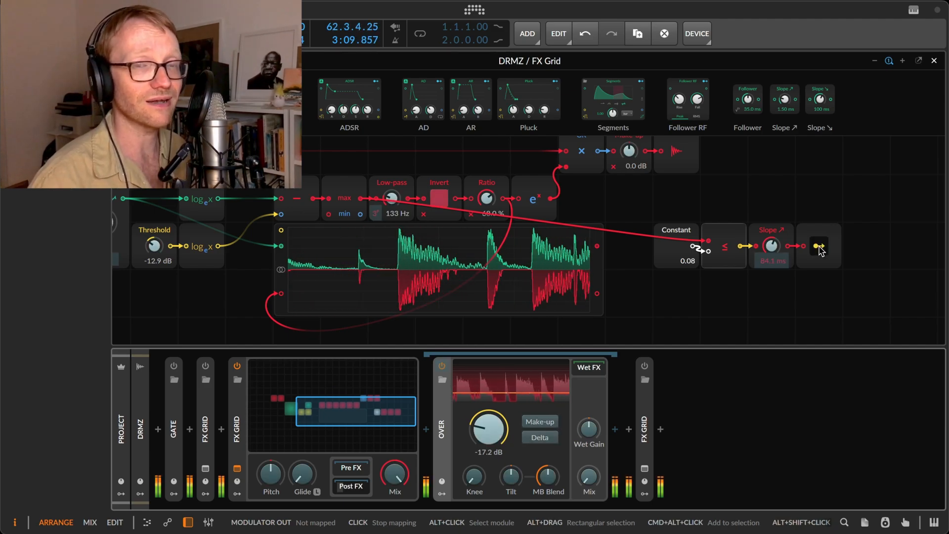
{"action": "left_click_drag", "start_coordinate": [588, 476], "coordinate": [588, 462]}
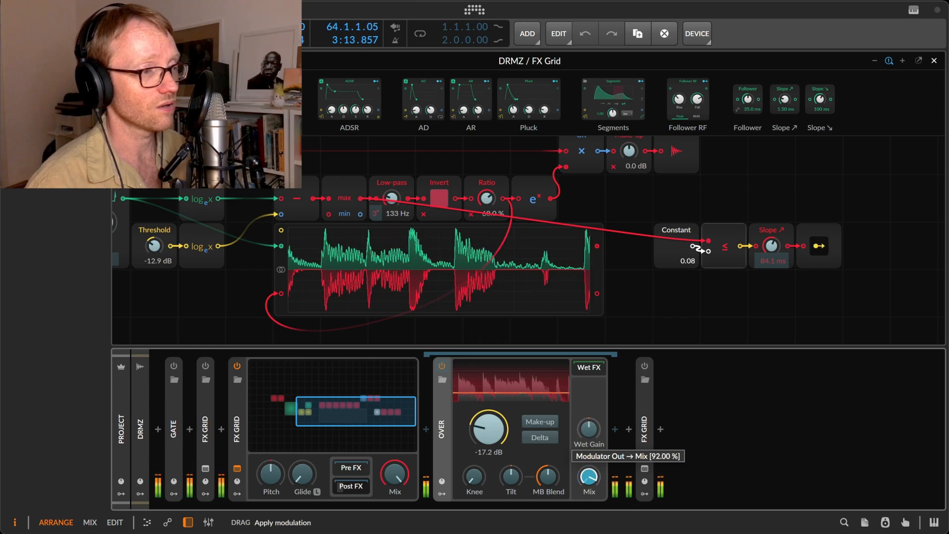
{"action": "left_click_drag", "start_coordinate": [588, 462], "coordinate": [588, 450]}
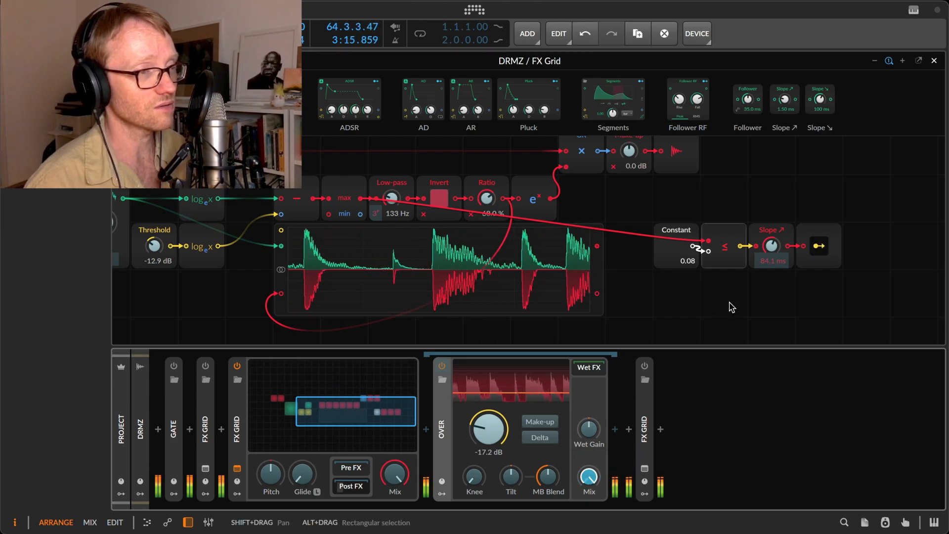
Set the ≤ comparator's Constant to 0.21 and the Slope ↗ time to 1.43 ms, then audition Over's Delta signal briefly.
{"action": "left_click_drag", "start_coordinate": [697, 259], "coordinate": [698, 252]}
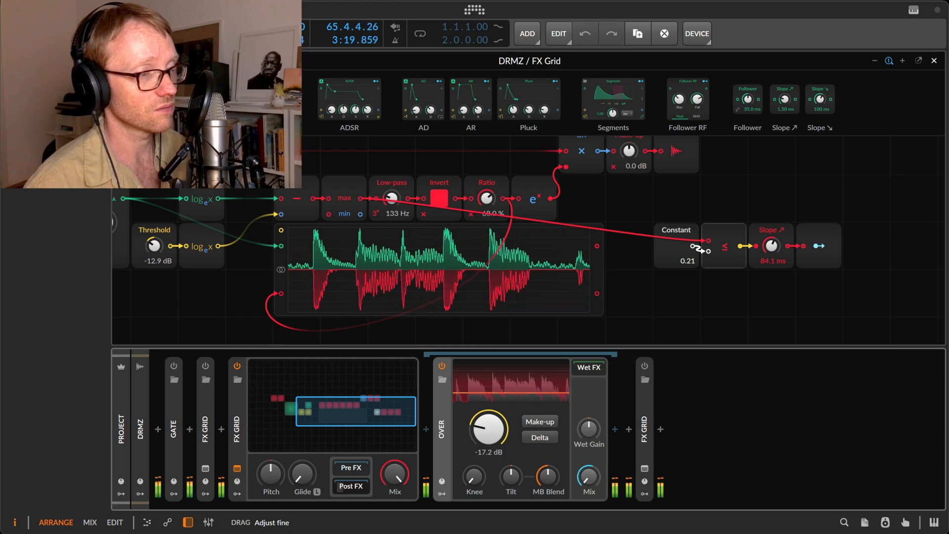
{"action": "mouse_move", "coordinate": [775, 249]}
{"action": "left_mouse_down"}
{"action": "mouse_move", "coordinate": [775, 262]}
{"action": "mouse_move", "coordinate": [778, 252]}
{"action": "left_mouse_up"}
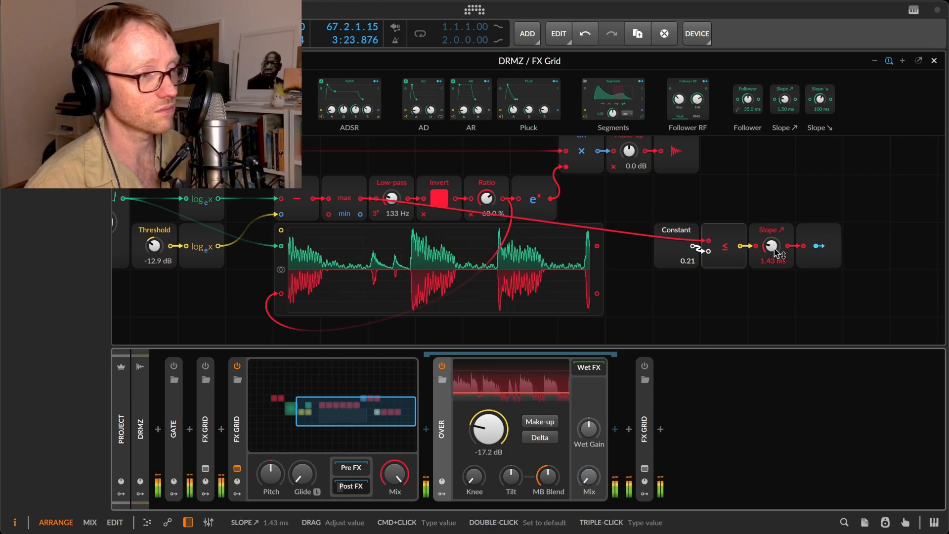
{"action": "left_click", "coordinate": [542, 437]}
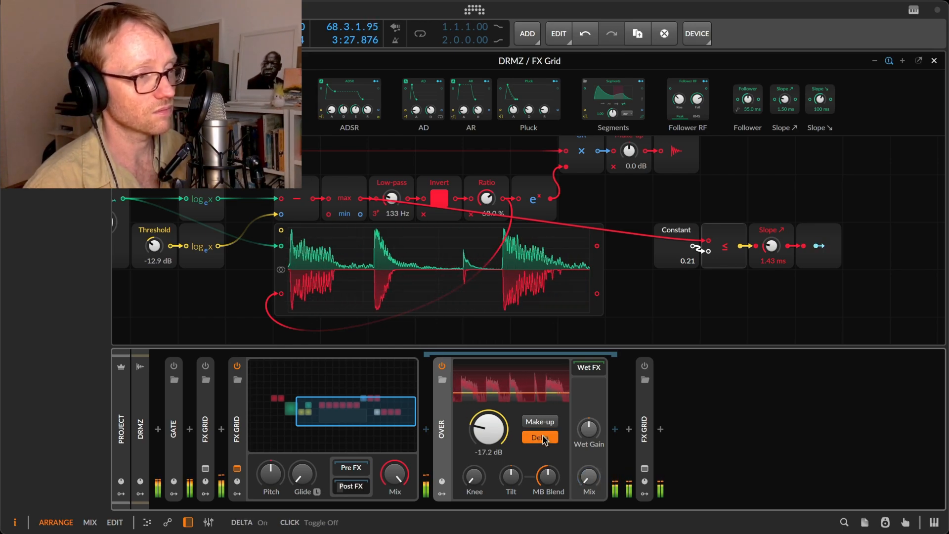
{"action": "left_click", "coordinate": [543, 438]}
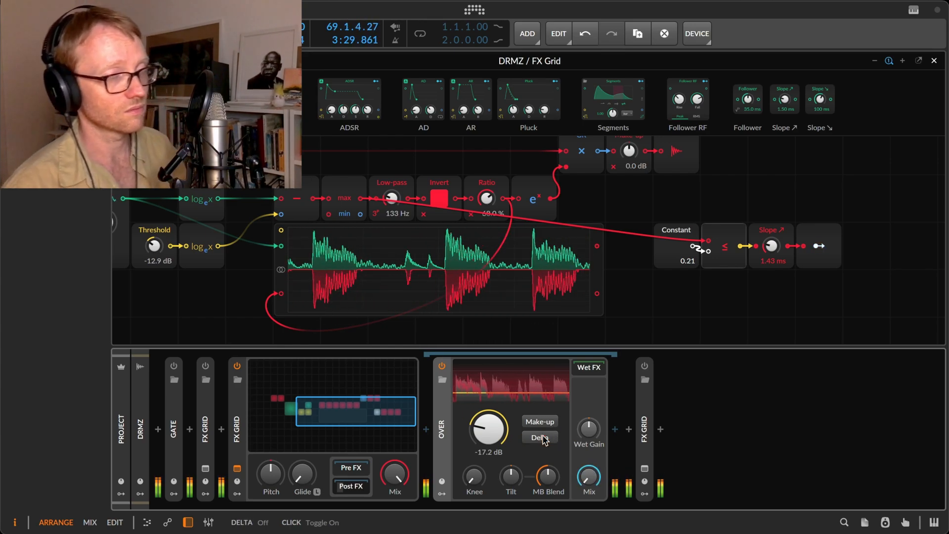
Readjust the amount of the Modulator Out modulation on Over's Mix.
{"action": "right_click", "coordinate": [591, 477]}
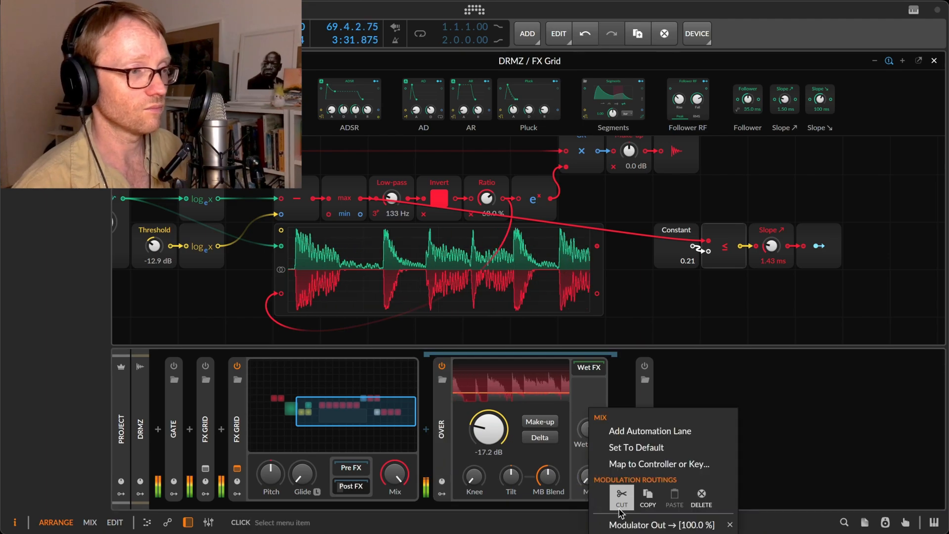
{"action": "left_click", "coordinate": [624, 528]}
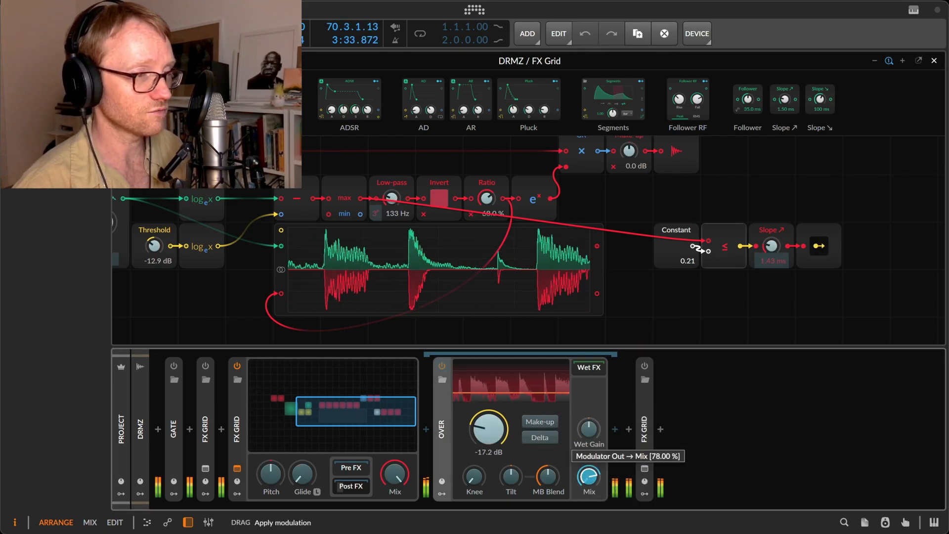
{"action": "left_click_drag", "start_coordinate": [588, 477], "coordinate": [588, 475]}
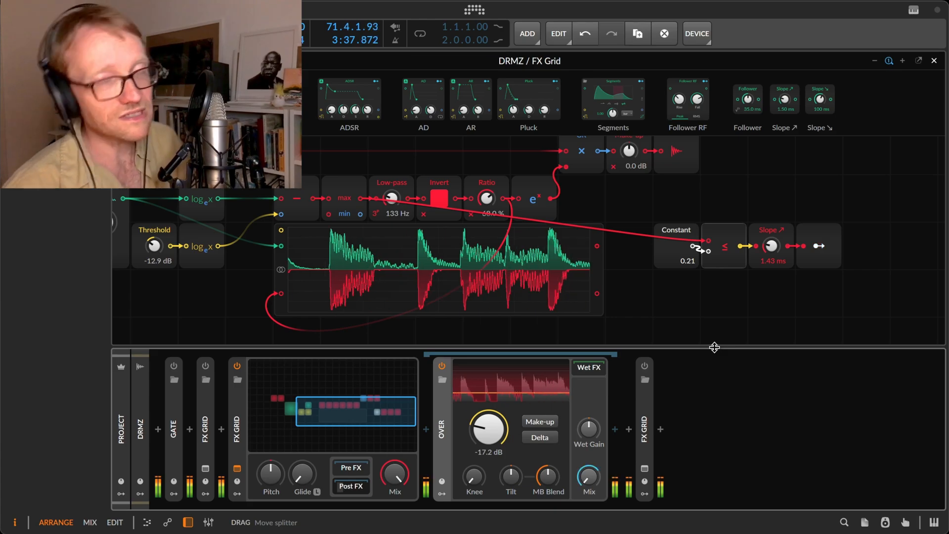
Examine the signals of the Ratio and Low-pass modules in turn.
{"action": "scroll", "coordinate": [697, 300], "scroll_direction": "up", "scroll_amount": 3}
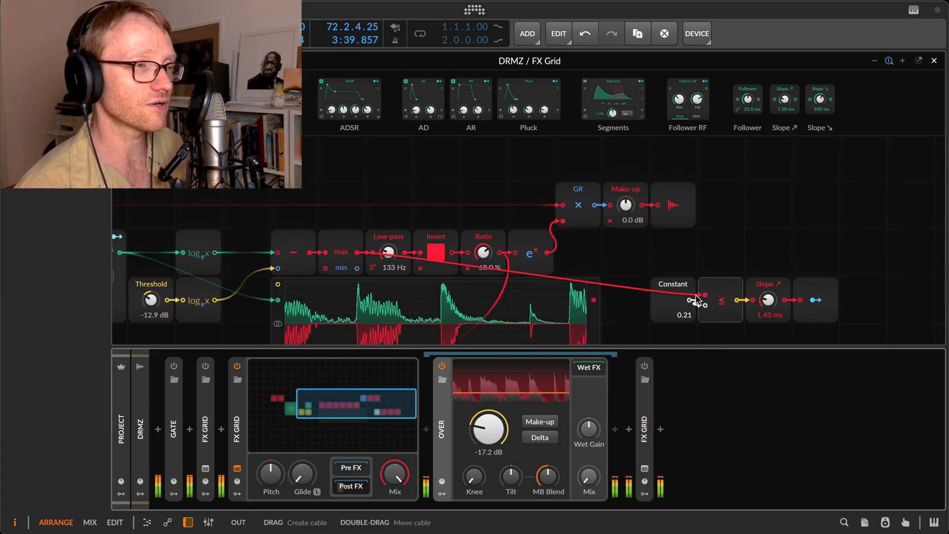
{"action": "scroll", "coordinate": [698, 300], "scroll_direction": "down", "scroll_amount": 2}
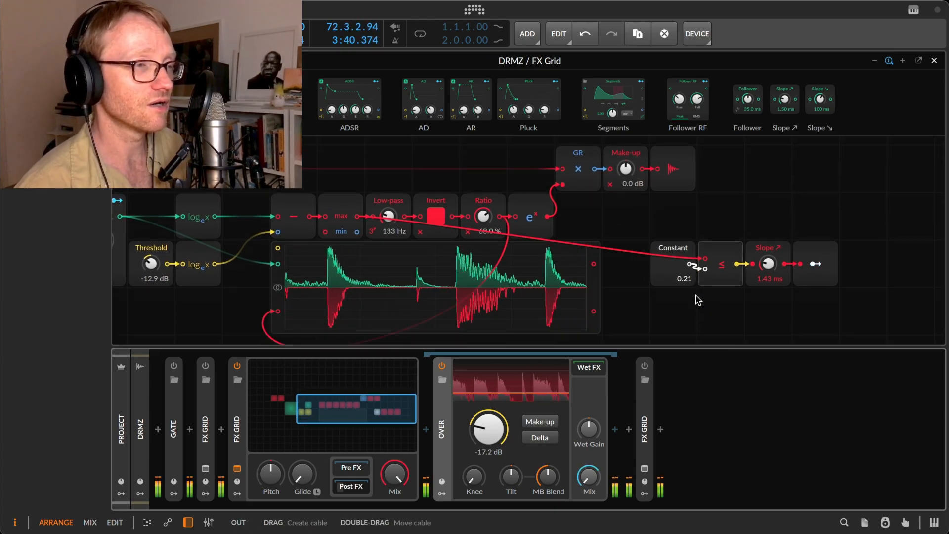
{"action": "left_click", "coordinate": [483, 197]}
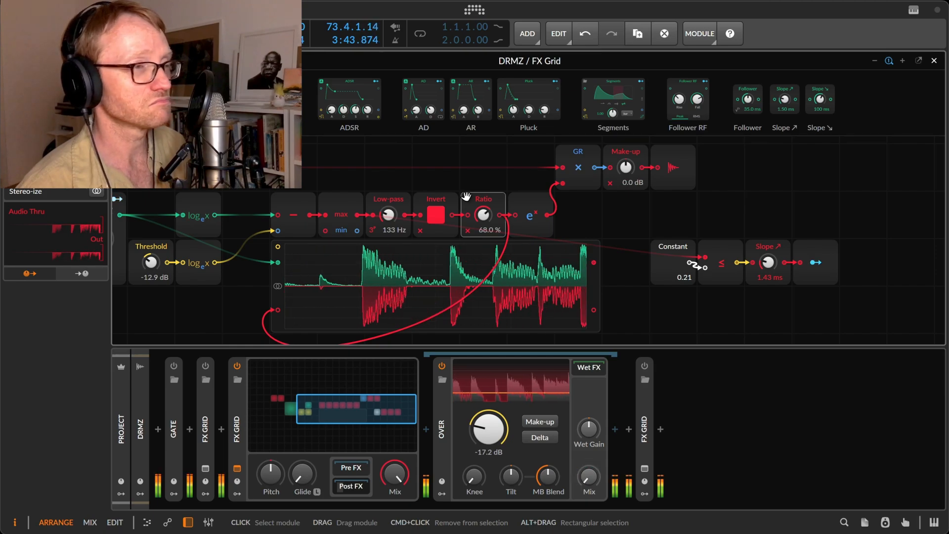
{"action": "left_click", "coordinate": [388, 197]}
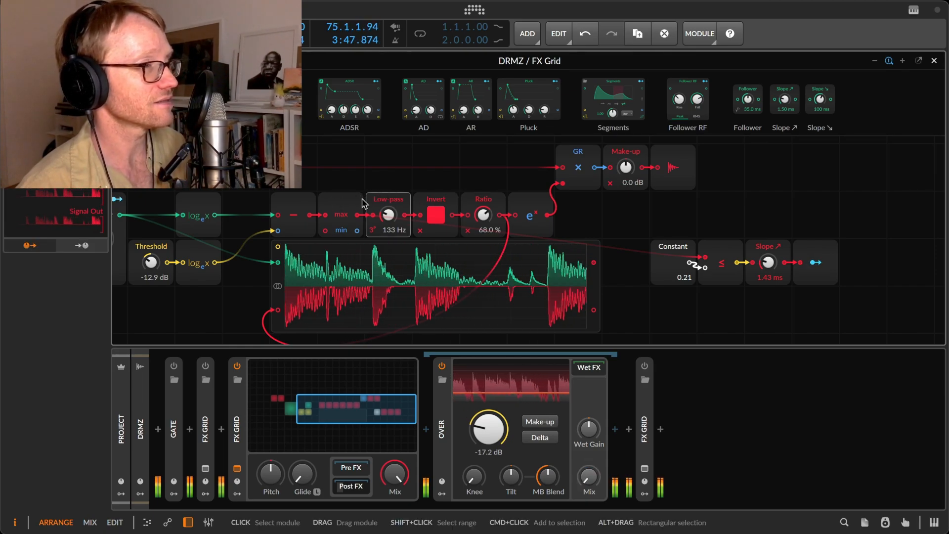
Duplicate the Constant, ≤, Slope ↗ and Modulator Out row directly below the original.
{"action": "left_click", "coordinate": [675, 240]}
{"action": "left_click_drag", "start_coordinate": [669, 222], "coordinate": [819, 300]}
{"action": "key", "text": "super+d"}
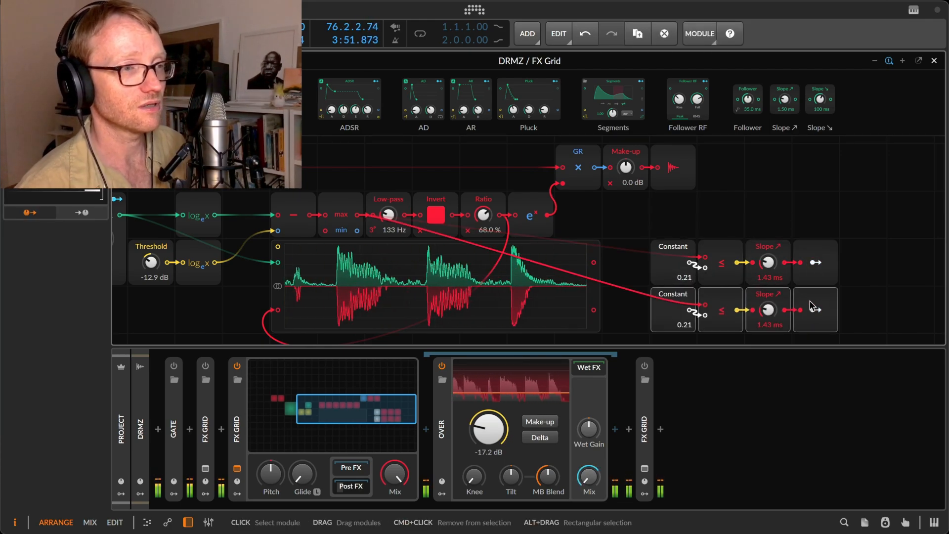
{"action": "left_click", "coordinate": [892, 295]}
Replace the duplicated ≤ comparator with > and feed its first input from the Low-pass output.
{"action": "right_click", "coordinate": [715, 302]}
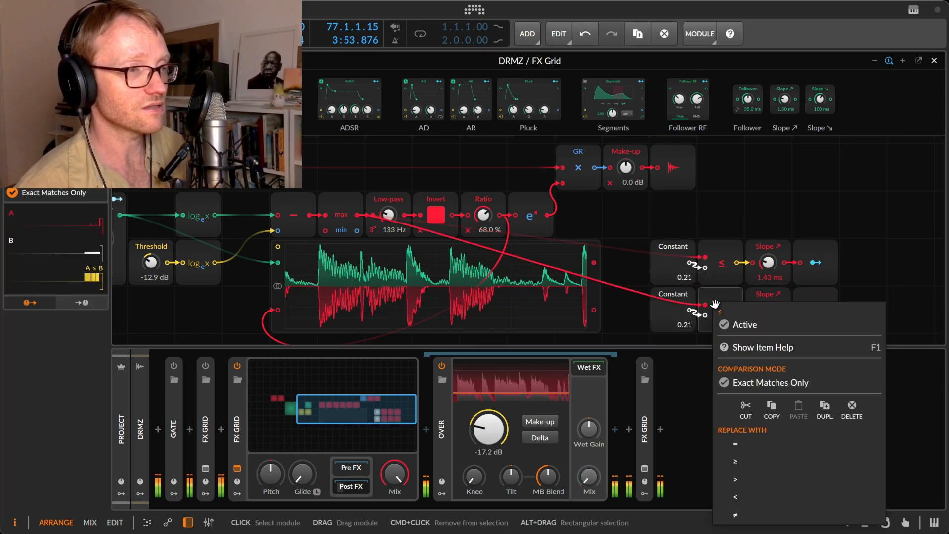
{"action": "left_click", "coordinate": [759, 481]}
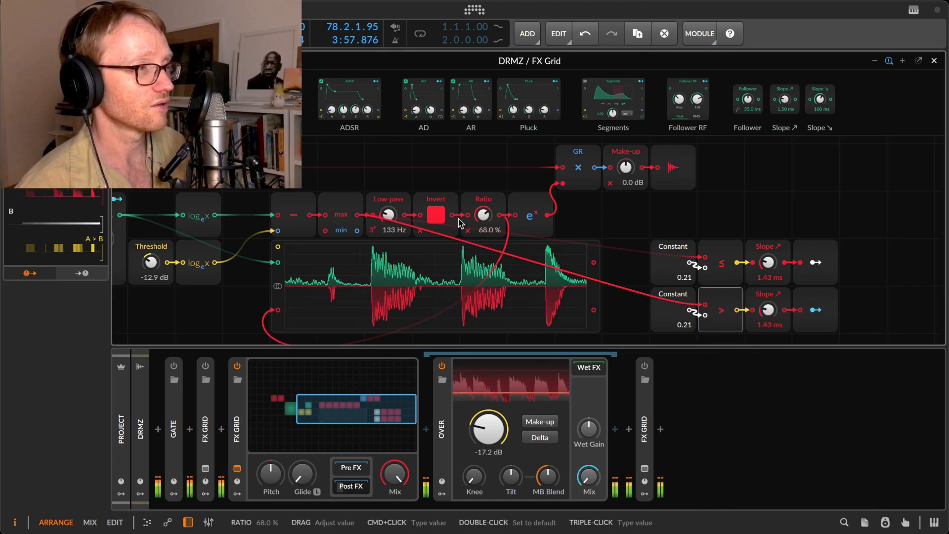
{"action": "left_click_drag", "start_coordinate": [603, 285], "coordinate": [694, 291]}
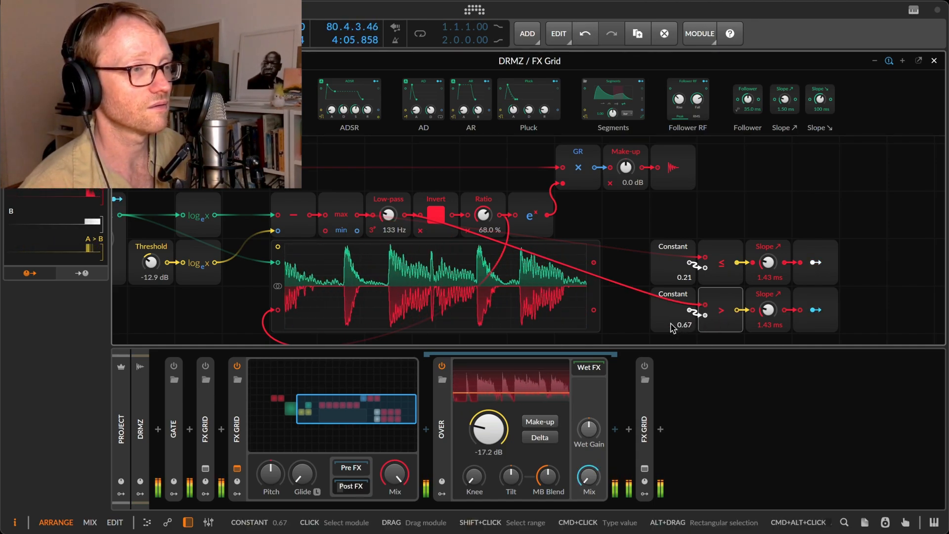
Set the Constant feeding the > comparator to 0.76.
{"action": "left_click_drag", "start_coordinate": [682, 327], "coordinate": [682, 306]}
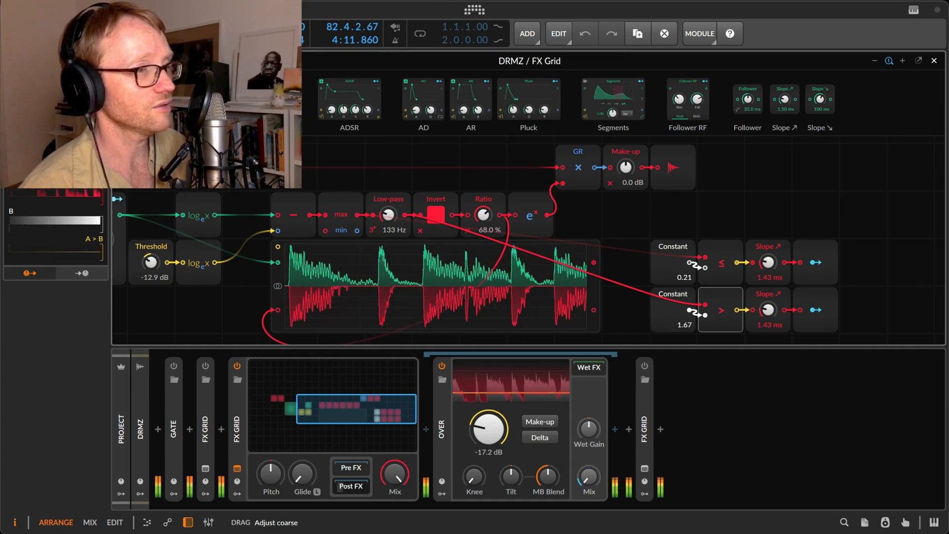
{"action": "left_click_drag", "start_coordinate": [687, 325], "coordinate": [686, 329]}
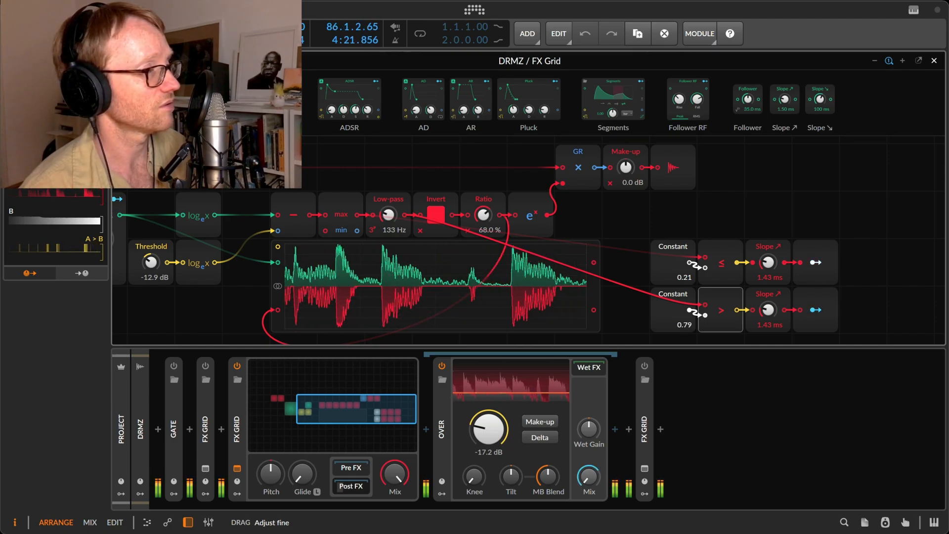
{"action": "left_click_drag", "start_coordinate": [685, 324], "coordinate": [685, 328]}
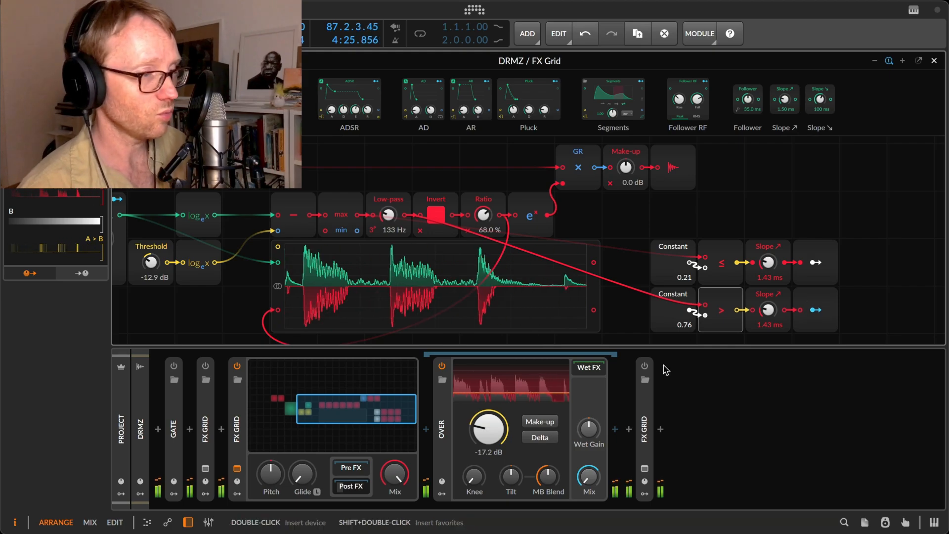
Insert a Sculpt EQ directly after Over in the grid's Post FX chain.
{"action": "left_click", "coordinate": [616, 428]}
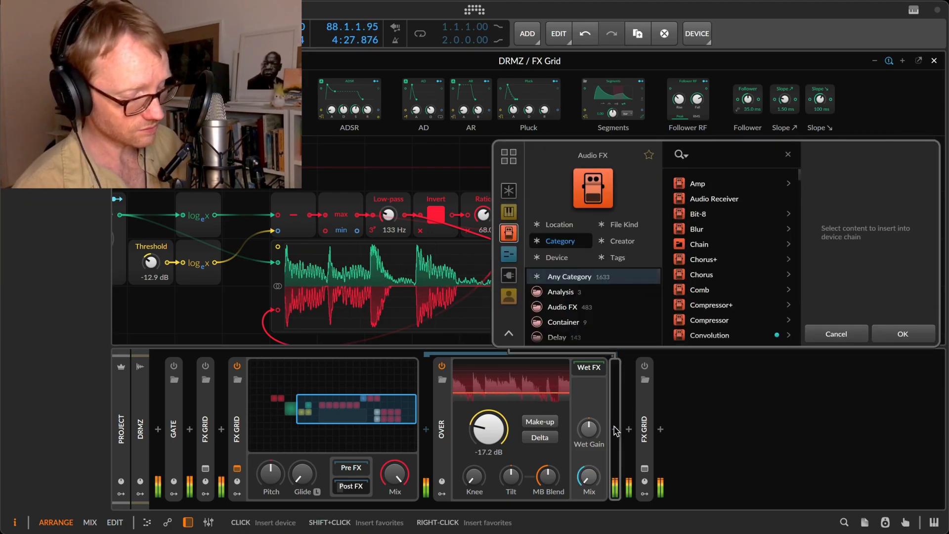
{"action": "type", "text": "pult"}
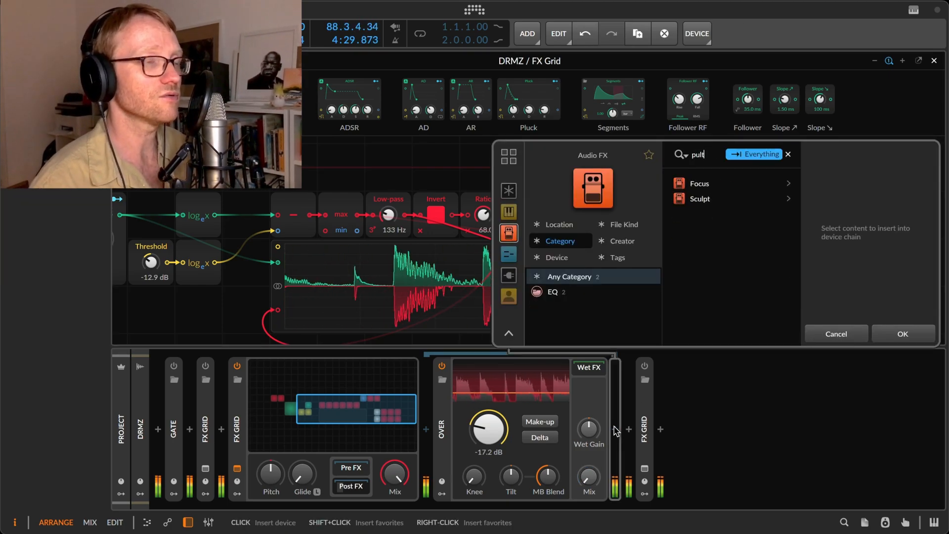
{"action": "key", "text": "Down"}
{"action": "key", "text": "Down"}
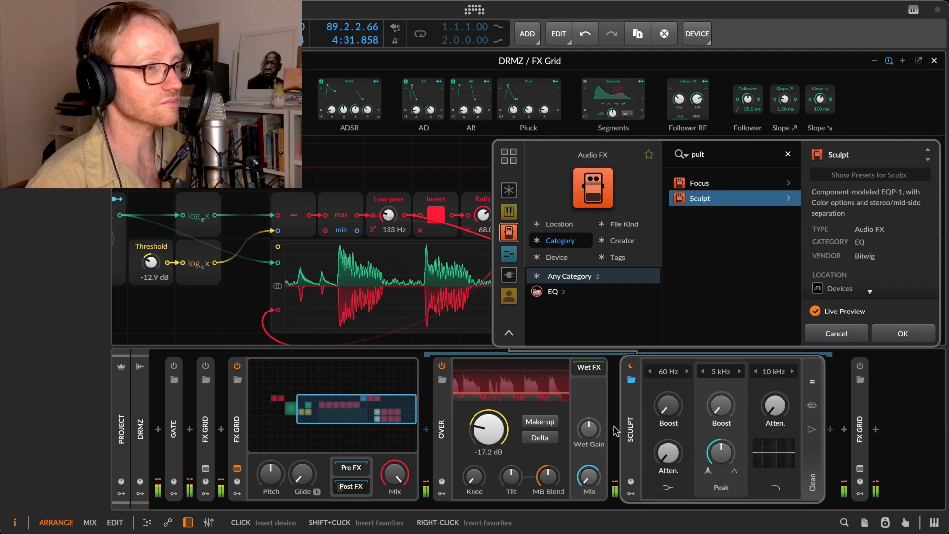
{"action": "key", "text": "Return"}
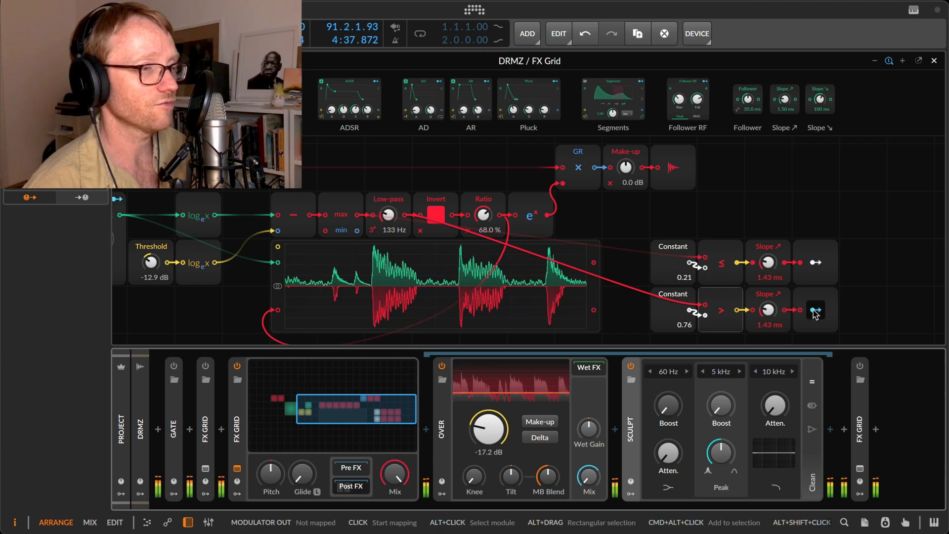
Map the > row's Modulator Out to Sculpt's 60 Hz Boost and set that row's Slope ↗ to 157 ms.
{"action": "left_click_drag", "start_coordinate": [814, 310], "coordinate": [668, 403]}
{"action": "key", "text": "Escape"}
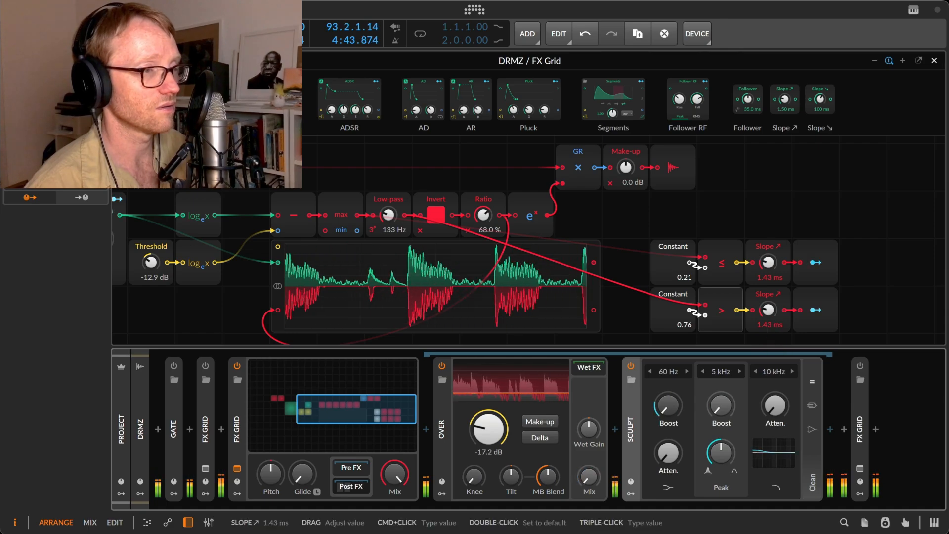
{"action": "left_click_drag", "start_coordinate": [768, 310], "coordinate": [768, 292]}
Readjust the modulation amount on Sculpt's 60 Hz Boost and set Sculpt's color to Tube.
{"action": "left_click", "coordinate": [815, 309]}
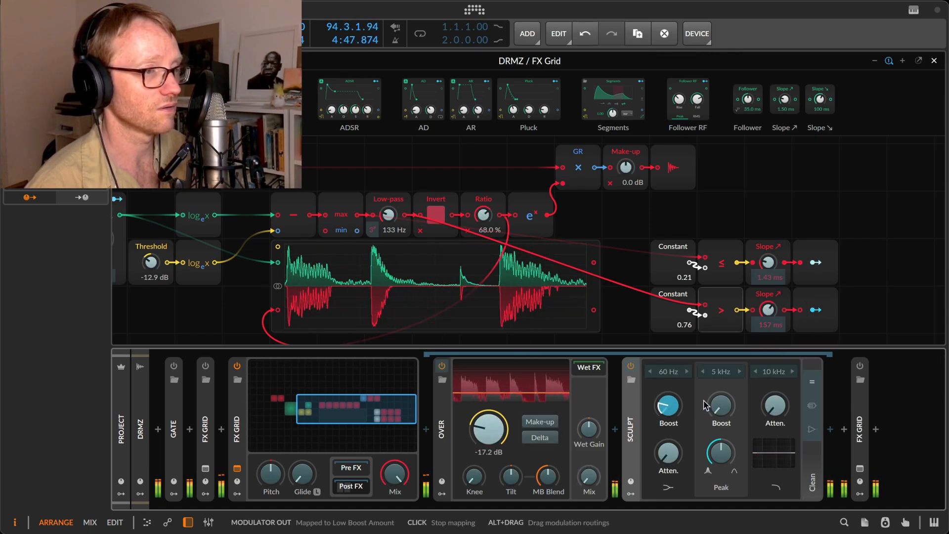
{"action": "left_click_drag", "start_coordinate": [668, 409], "coordinate": [667, 401]}
{"action": "left_click", "coordinate": [811, 406]}
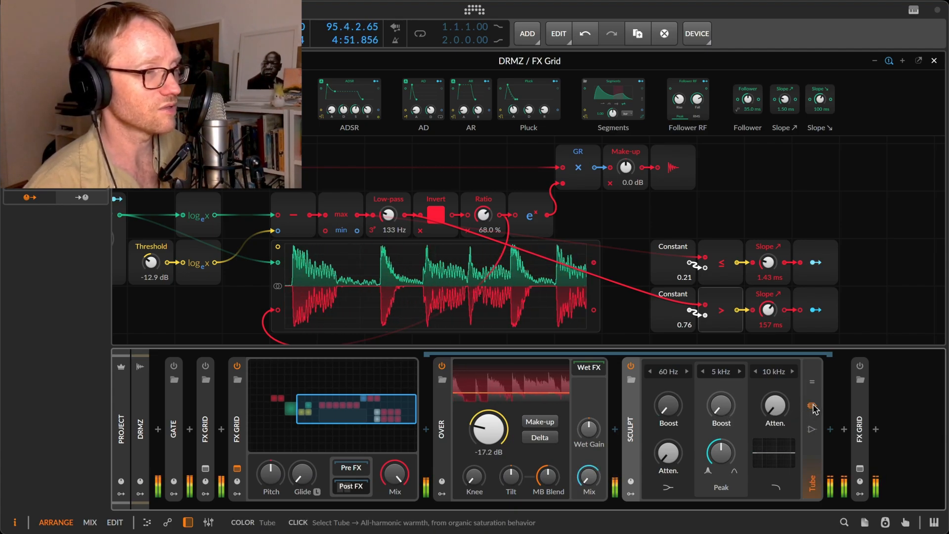
Insert a Chain device between Over and Sculpt, and move Sculpt inside it.
{"action": "left_click", "coordinate": [615, 429]}
{"action": "type", "text": "chain"}
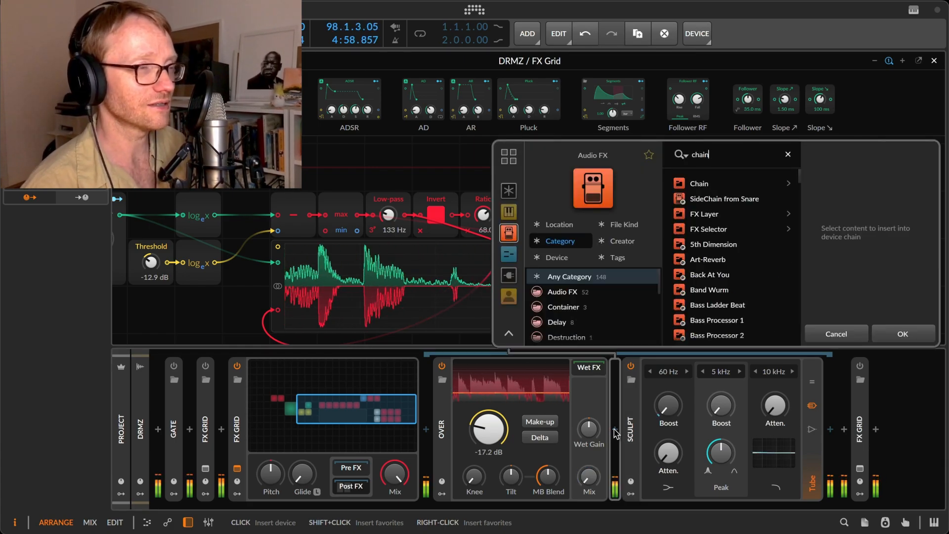
{"action": "key", "text": "Return"}
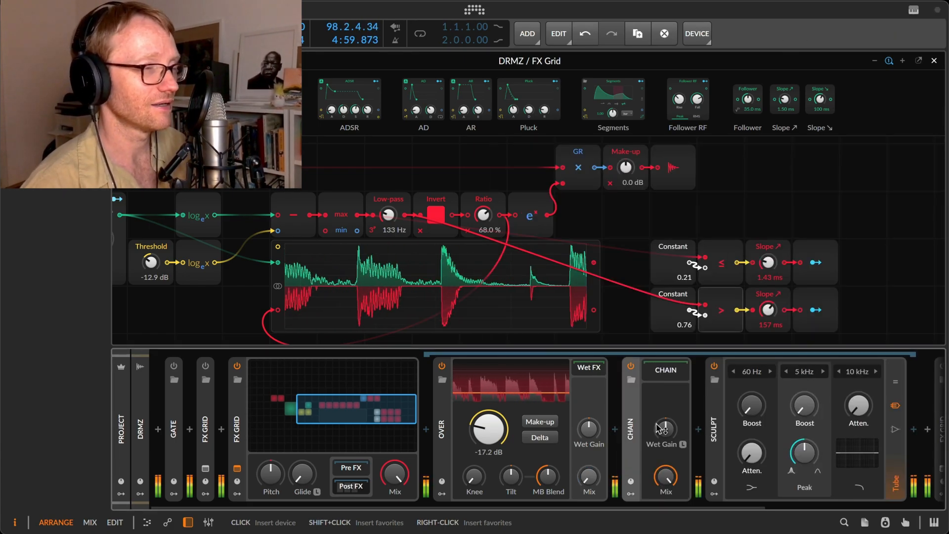
{"action": "left_click", "coordinate": [717, 443]}
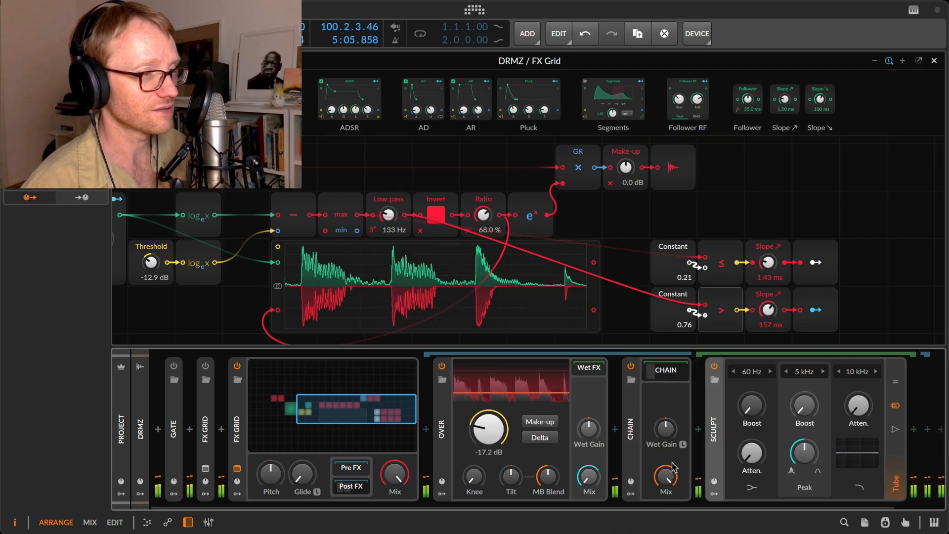
Run Wet Gain learning on the Chain to match its level, and lower the Chain's Mix.
{"action": "left_click", "coordinate": [683, 444]}
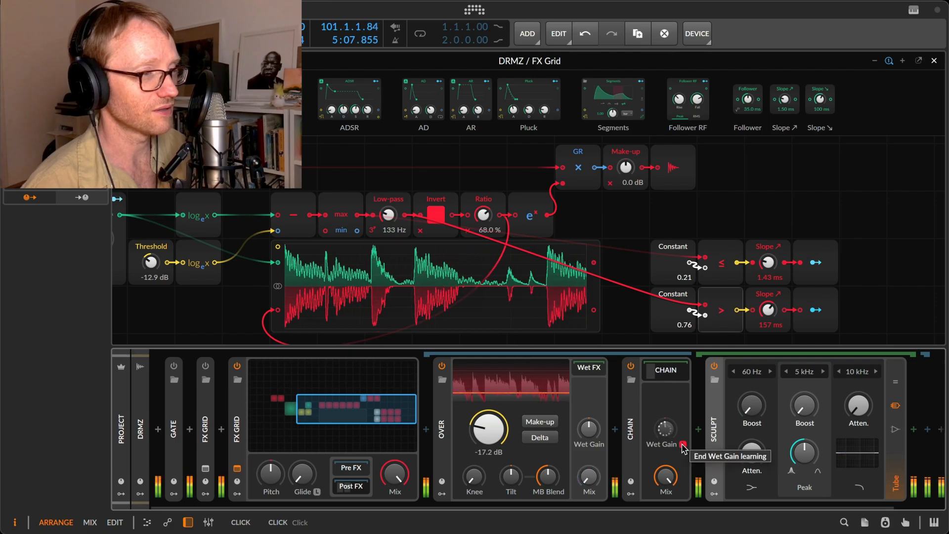
{"action": "left_click", "coordinate": [683, 445]}
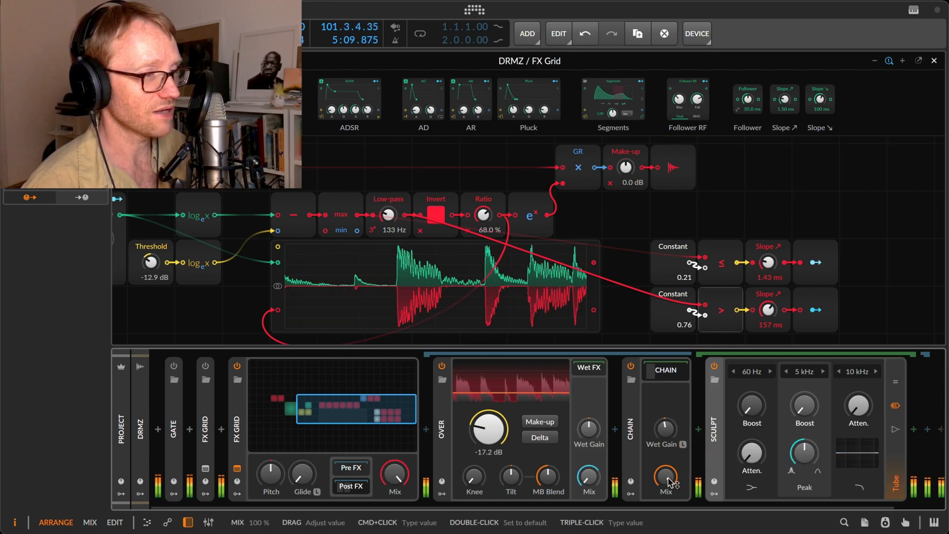
{"action": "mouse_move", "coordinate": [666, 476]}
{"action": "left_mouse_down"}
{"action": "mouse_move", "coordinate": [665, 491]}
{"action": "mouse_move", "coordinate": [663, 481]}
{"action": "left_mouse_up"}
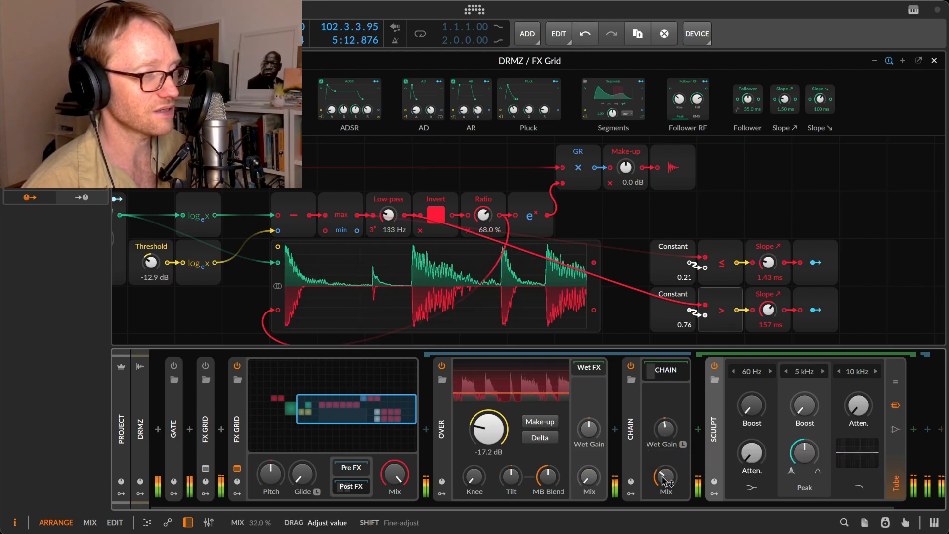
Switch Sculpt's color to Transistor and raise its 10 kHz attenuation.
{"action": "left_click", "coordinate": [890, 439]}
{"action": "left_click_drag", "start_coordinate": [858, 405], "coordinate": [858, 398]}
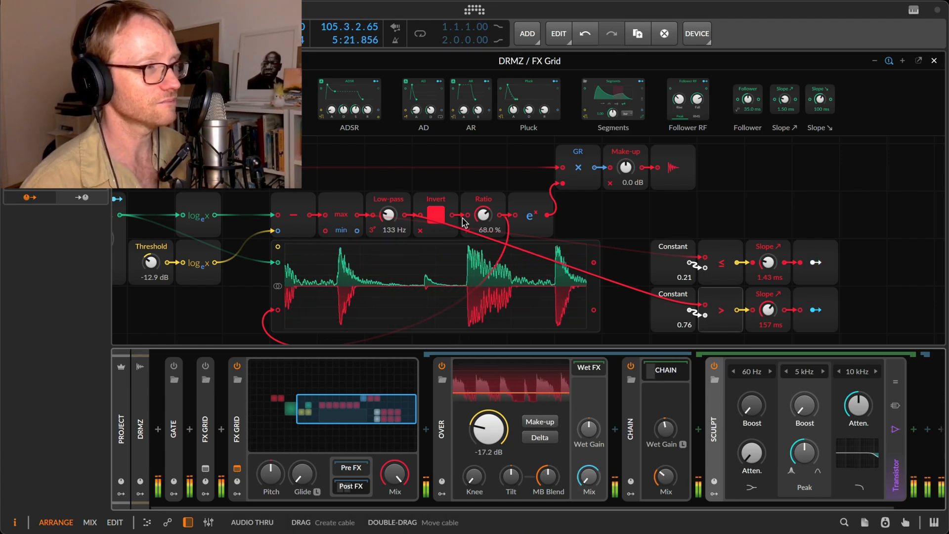
Restart playback and replace the Low-pass module after max with a Bend module set to 70.0 %.
{"action": "scroll", "coordinate": [472, 247], "scroll_direction": "left", "scroll_amount": 5}
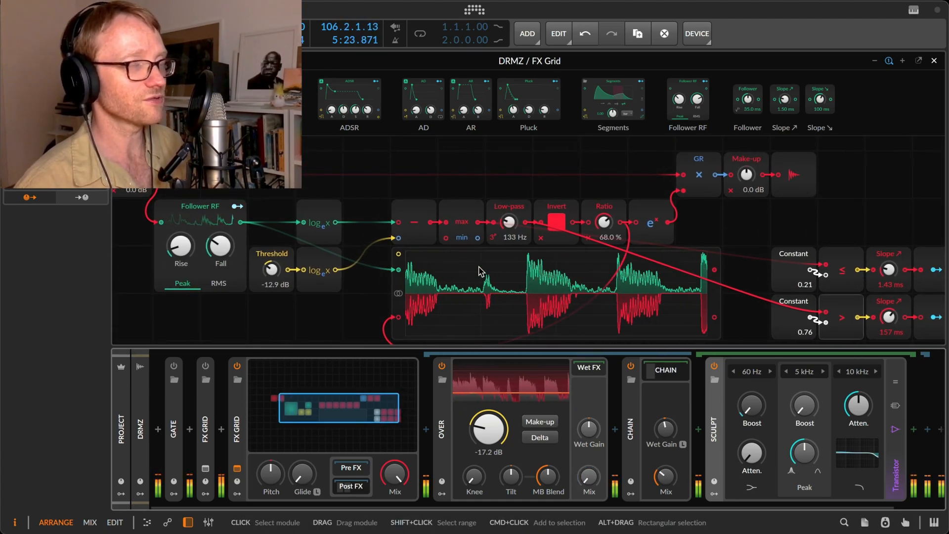
{"action": "scroll", "coordinate": [478, 271], "scroll_direction": "left", "scroll_amount": 3}
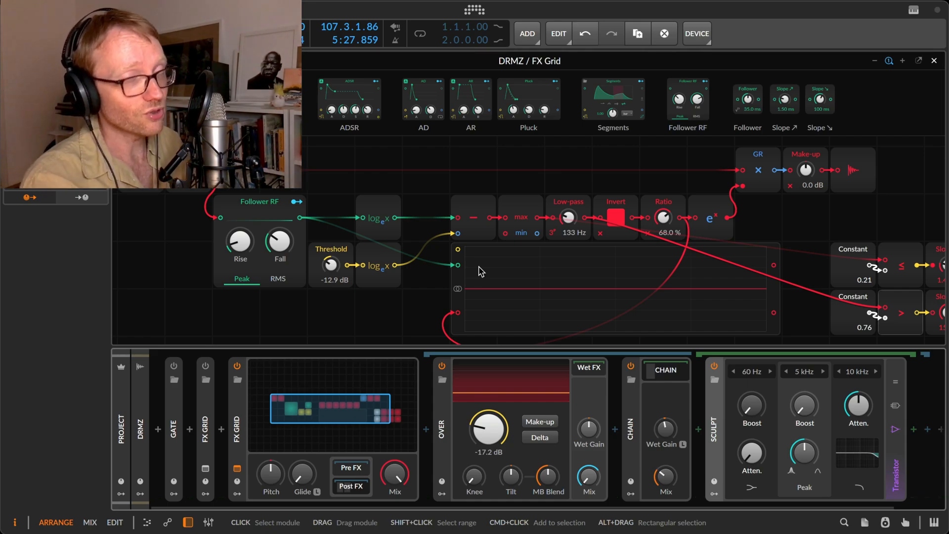
{"action": "key", "text": "space"}
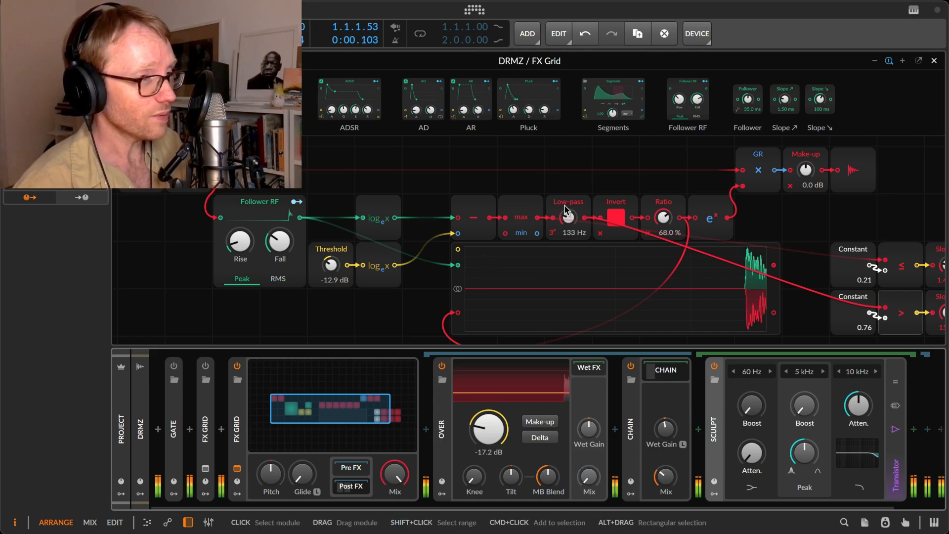
{"action": "right_click", "coordinate": [565, 206]}
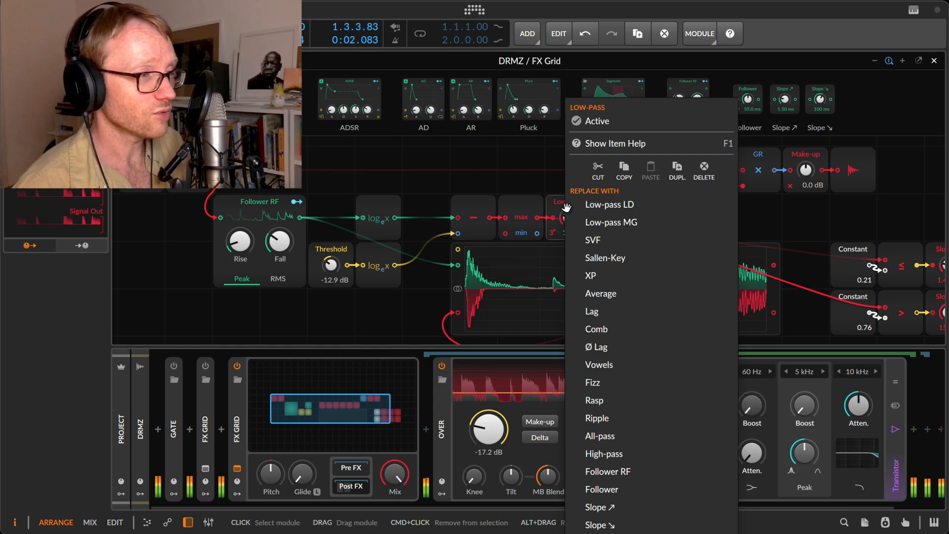
{"action": "left_click", "coordinate": [513, 184]}
{"action": "left_click", "coordinate": [197, 121]}
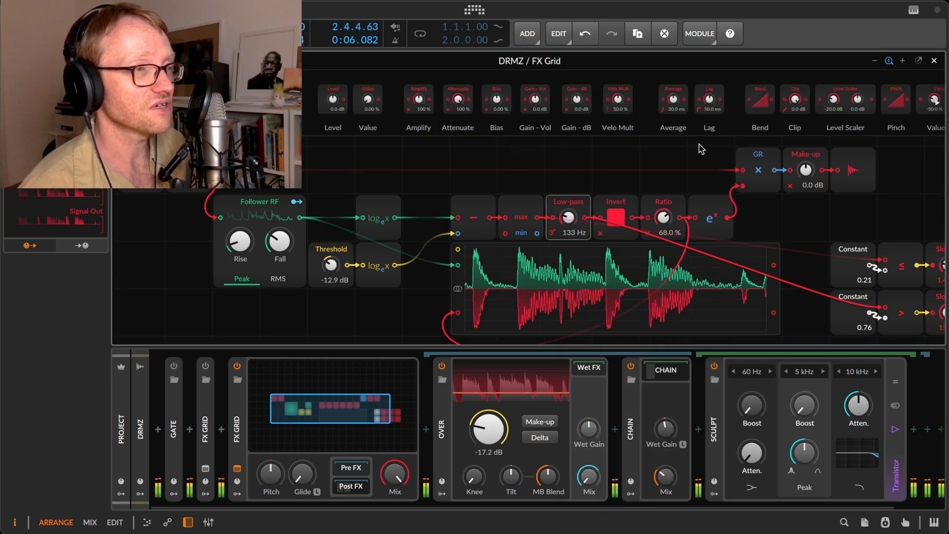
{"action": "mouse_move", "coordinate": [758, 105]}
{"action": "left_mouse_down"}
{"action": "mouse_move", "coordinate": [576, 208]}
{"action": "mouse_move", "coordinate": [568, 238]}
{"action": "mouse_move", "coordinate": [569, 169]}
{"action": "left_mouse_up"}
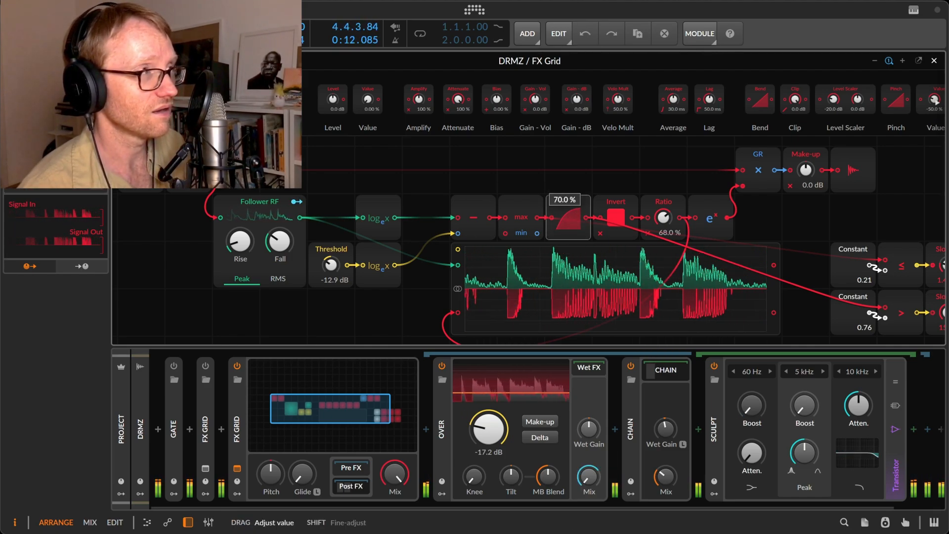
Replace the Bend module with Pinch and adjust its curve.
{"action": "right_click", "coordinate": [569, 206]}
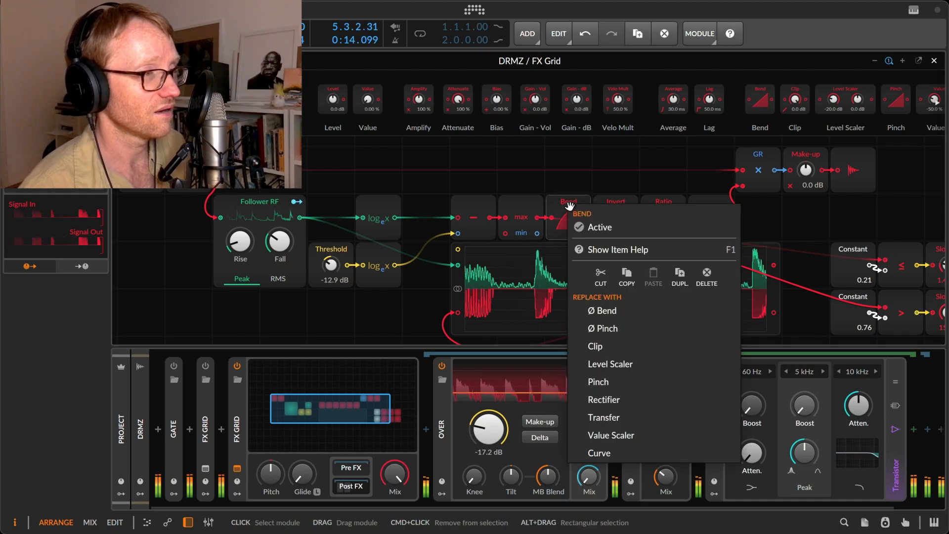
{"action": "left_click", "coordinate": [597, 382]}
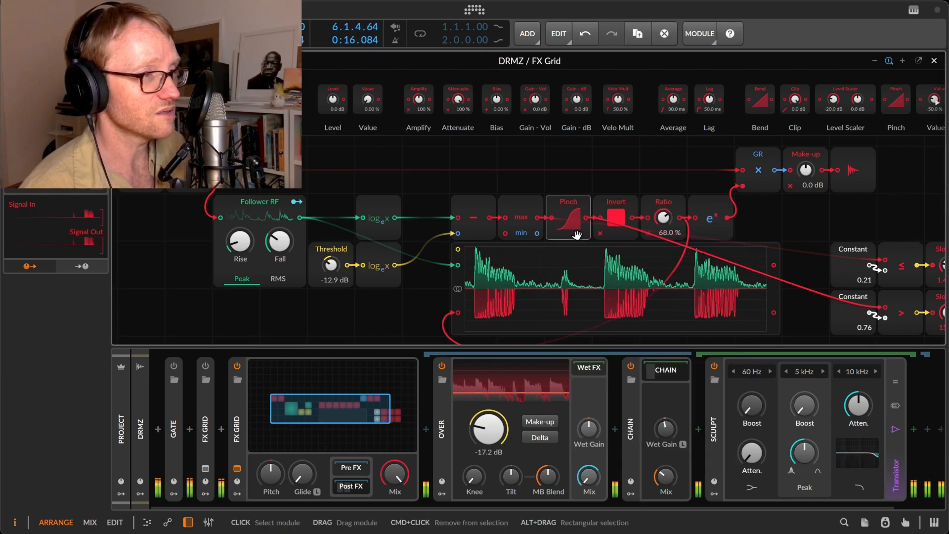
{"action": "mouse_move", "coordinate": [576, 234]}
{"action": "left_mouse_down"}
{"action": "mouse_move", "coordinate": [576, 197]}
{"action": "mouse_move", "coordinate": [576, 238]}
{"action": "left_mouse_up"}
Turn off the Chain device, and toggle both Modulator Outs off and back on to compare the sound.
{"action": "scroll", "coordinate": [860, 267], "scroll_direction": "right", "scroll_amount": 3}
{"action": "left_click_drag", "start_coordinate": [918, 217], "coordinate": [925, 313]}
{"action": "key", "text": "alt+a"}
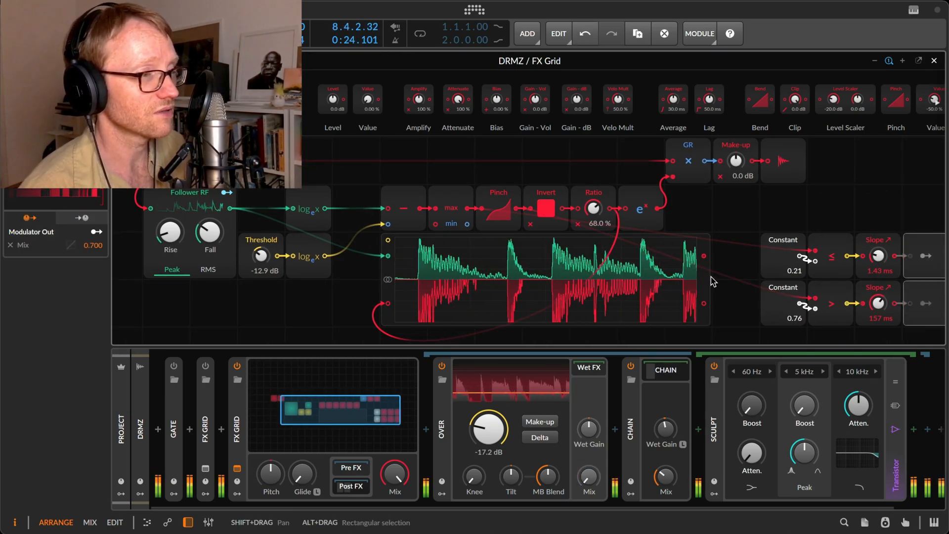
{"action": "left_click", "coordinate": [631, 366]}
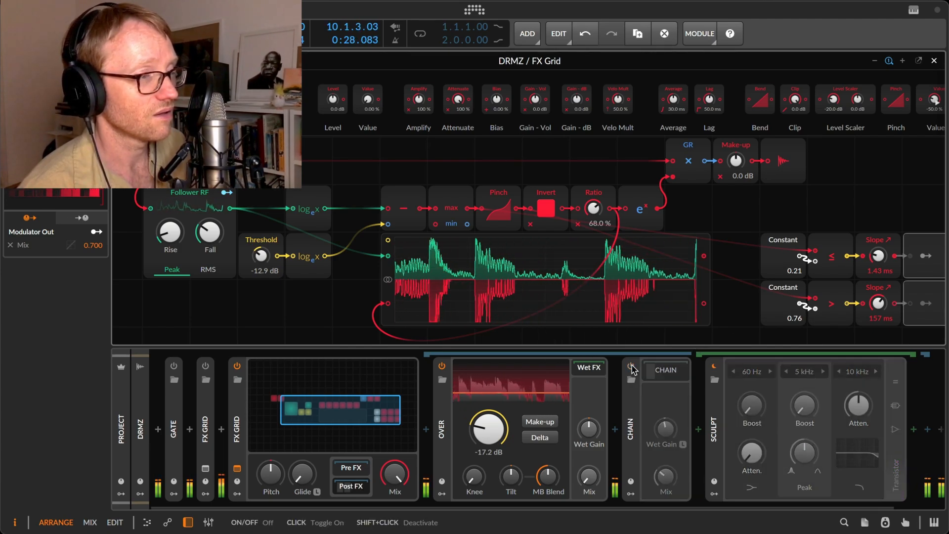
{"action": "key", "text": "alt+a"}
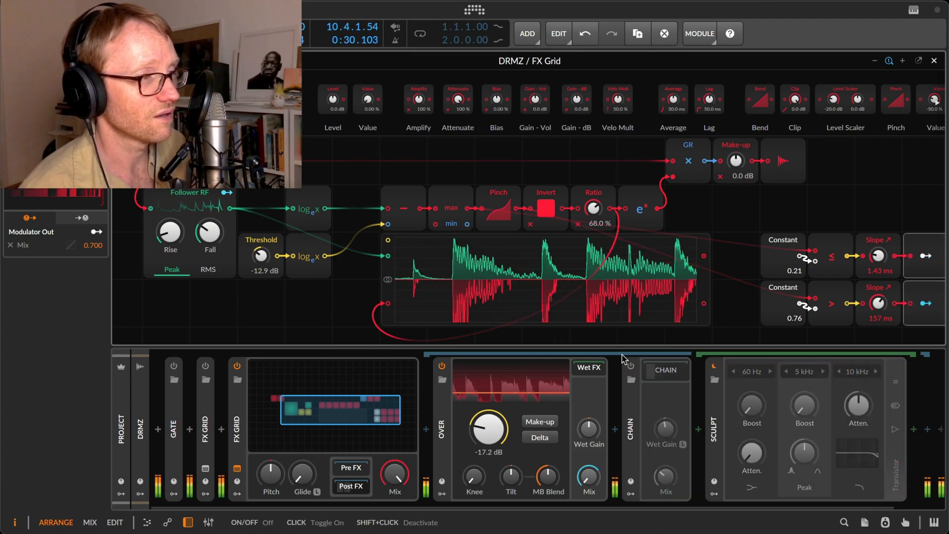
Reshape the Pinch module's curve and select the module to inspect its signals.
{"action": "left_click_drag", "start_coordinate": [506, 204], "coordinate": [506, 150]}
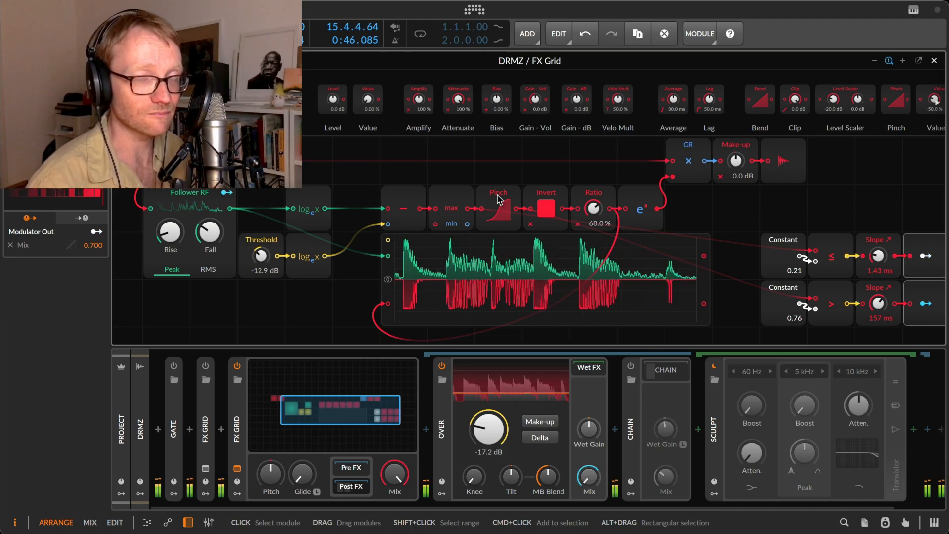
{"action": "left_click", "coordinate": [499, 199]}
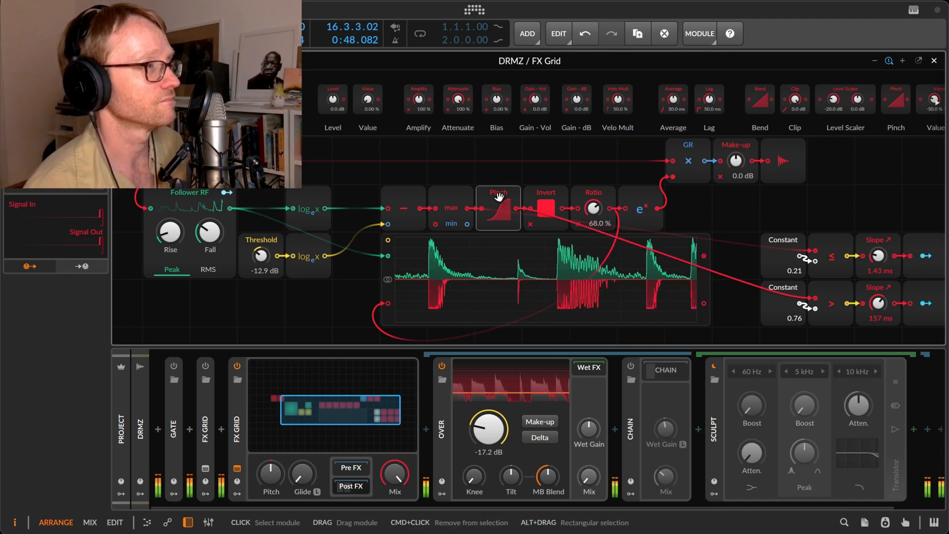